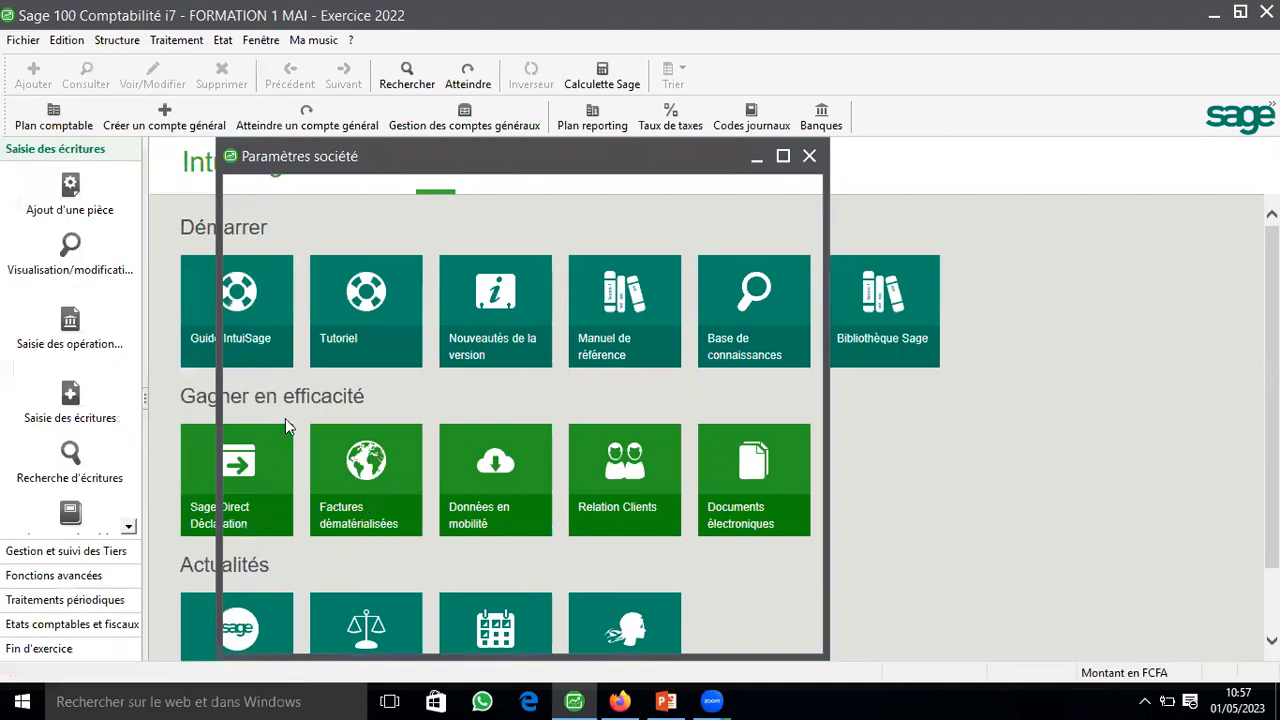
Step: Add a new currency named DOLLAR AMERICAIN in the company's international settings
click(287, 418)
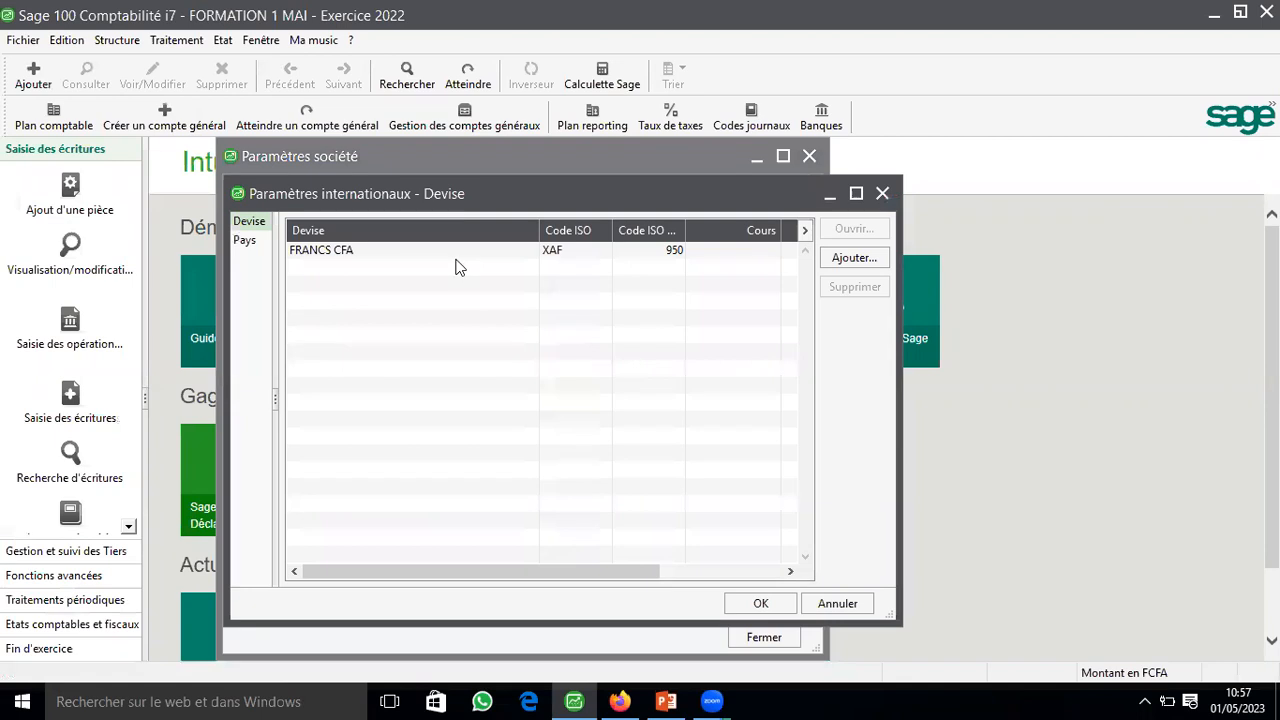
click(852, 258)
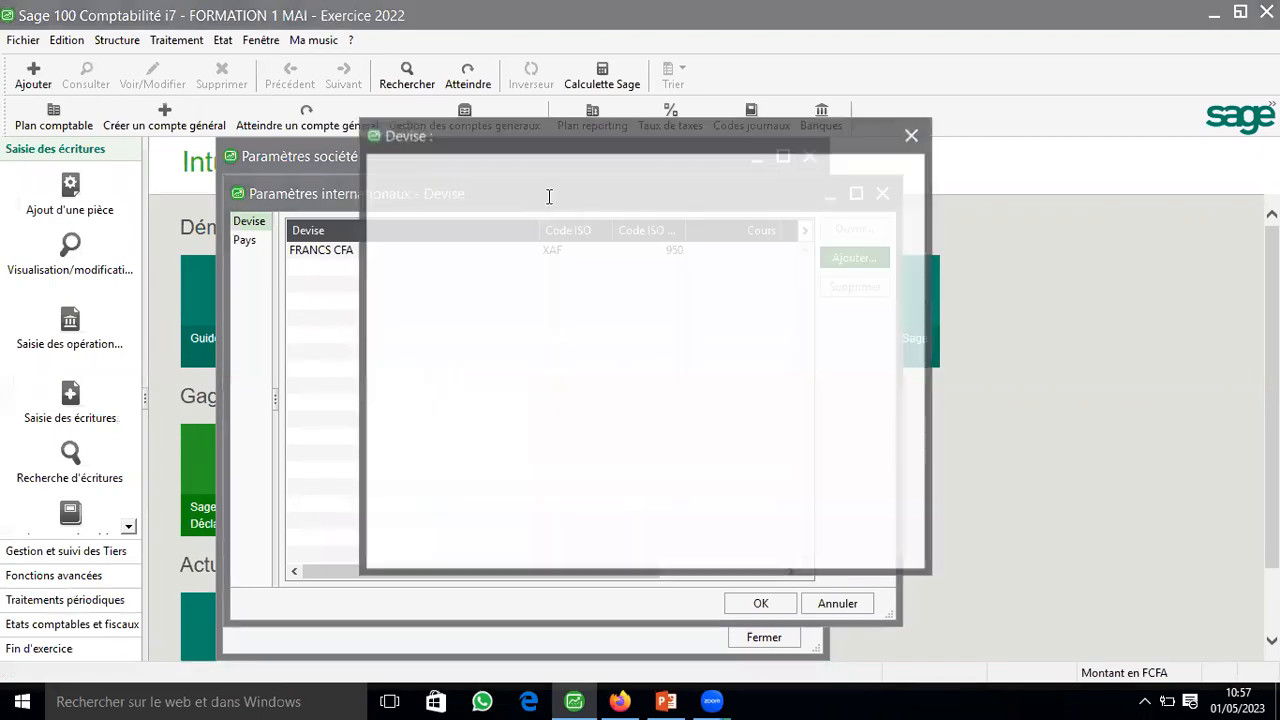
text(d)
key(BackSpace)
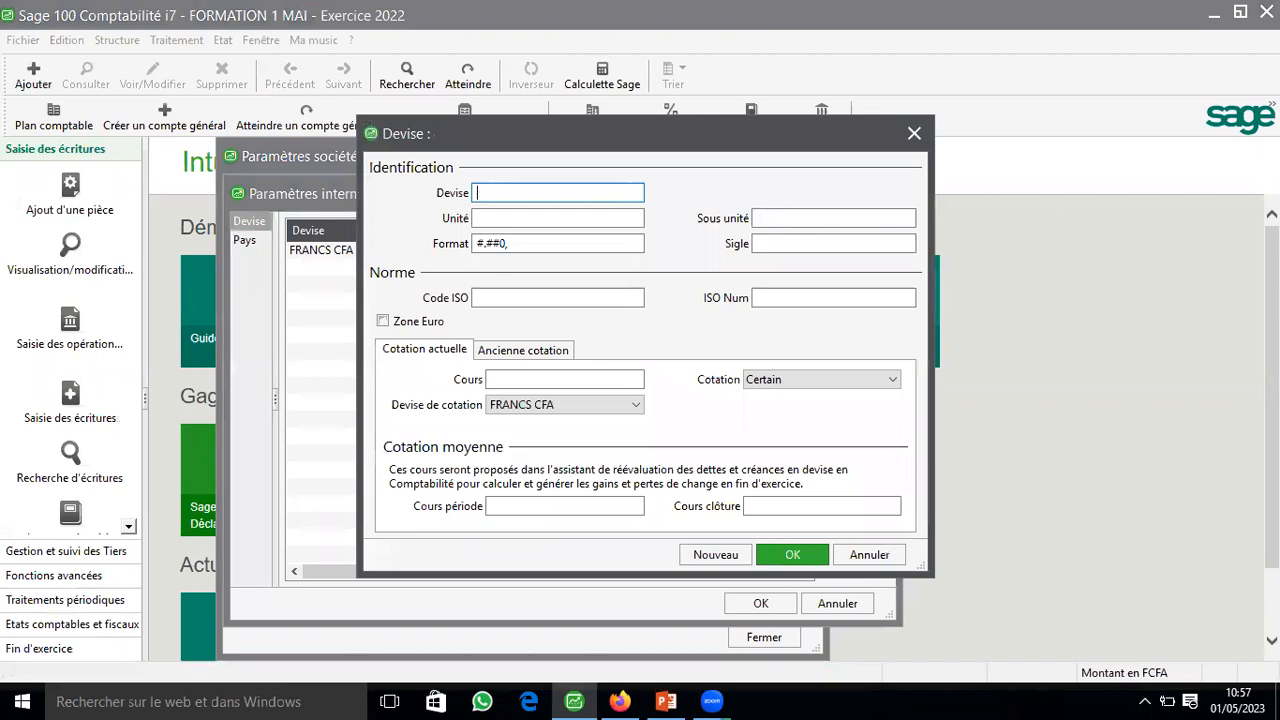
text(DOLLAR A)
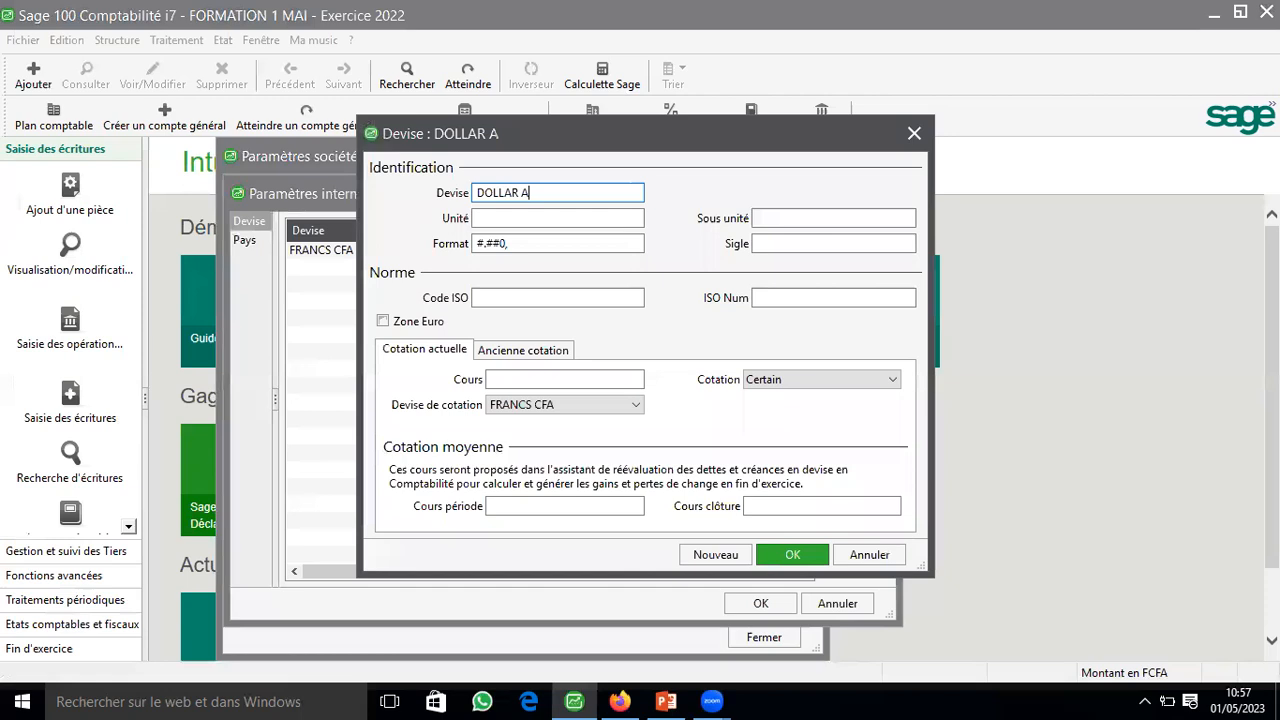
text(MERICAIN)
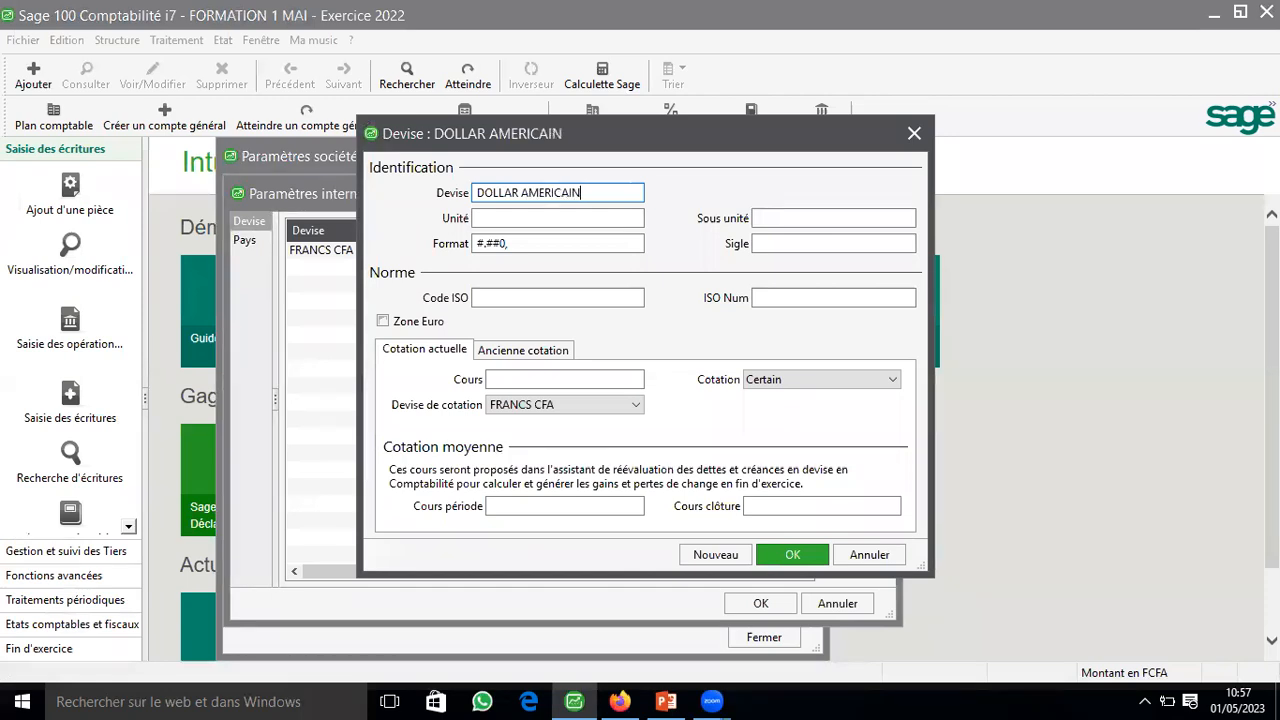
Step: Set the new currency's symbol (Sigle) to $
click(781, 217)
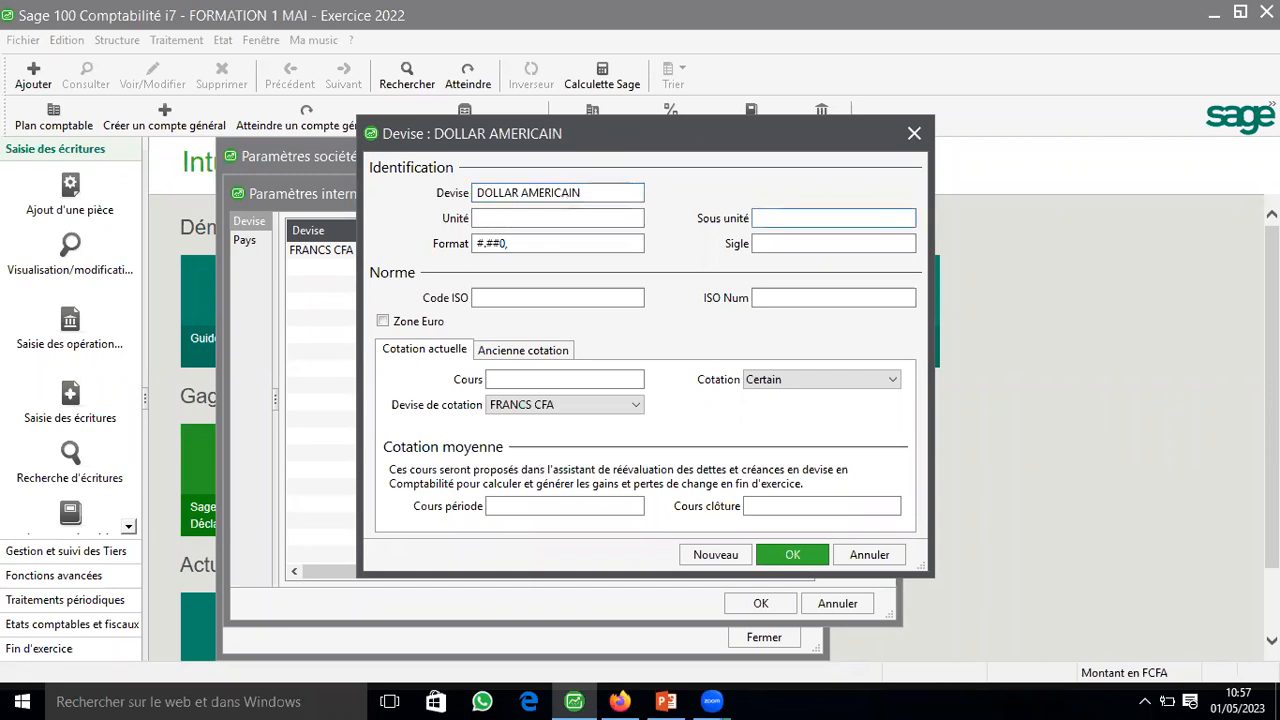
text($)
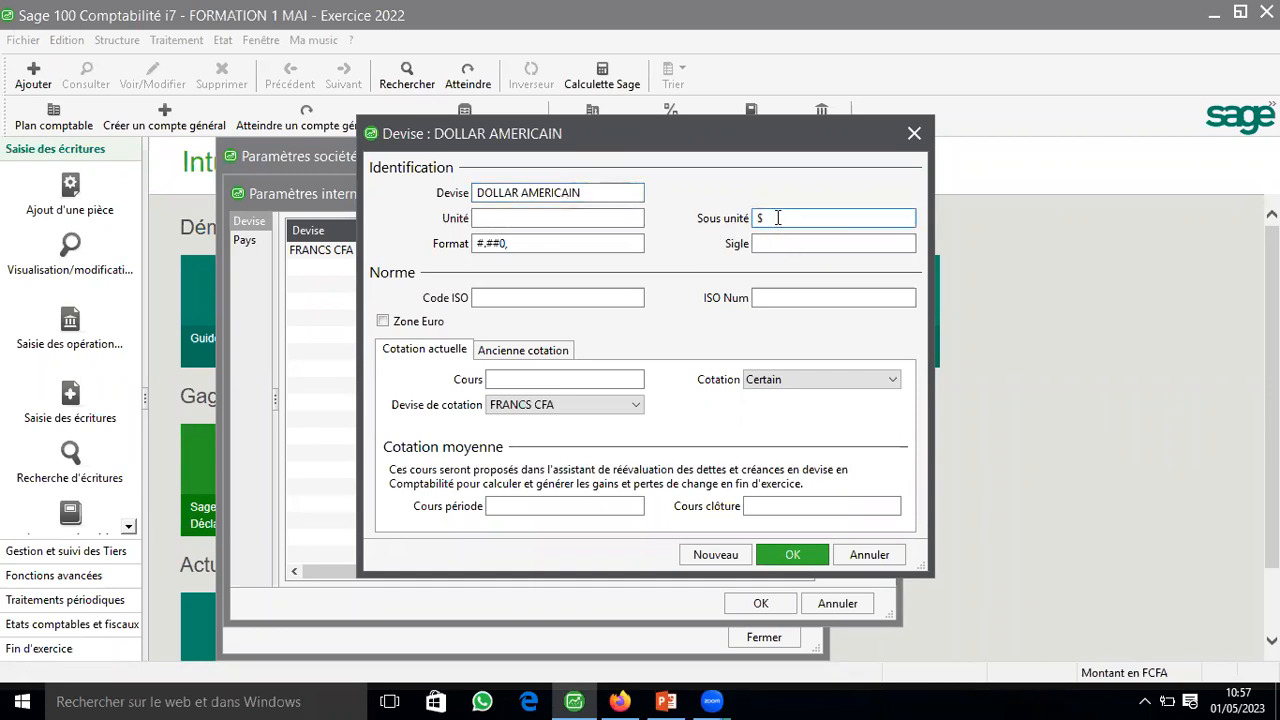
key(BackSpace)
click(762, 242)
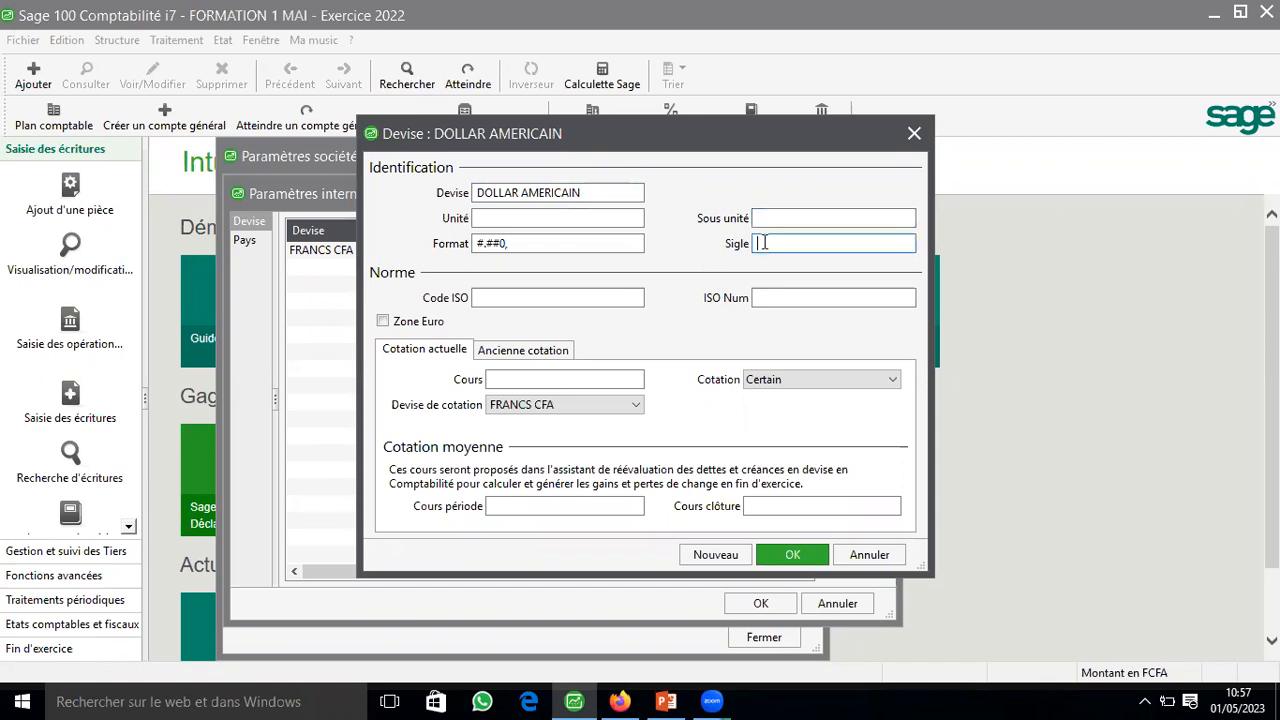
text(ù)
key(BackSpace)
text($)
Step: Set the dollar currency's subunit (Sous unité) to Cent
click(776, 217)
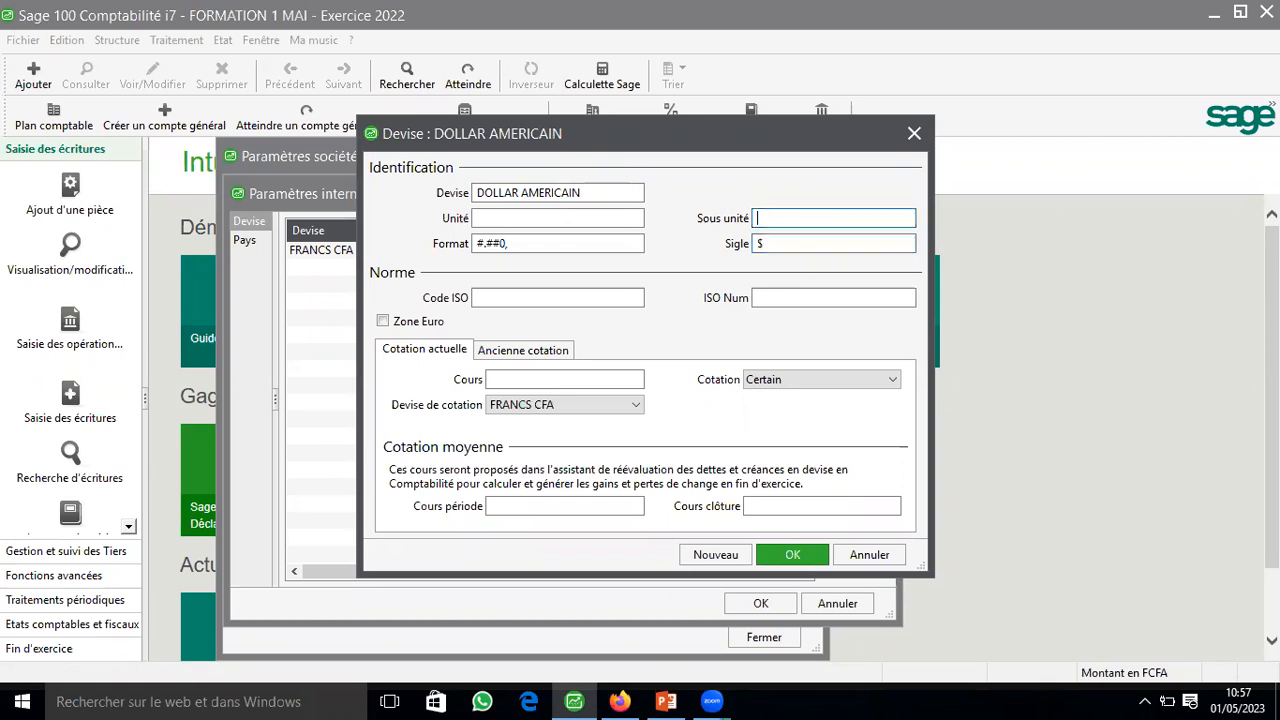
text(cENT)
key(BackSpace)
key(BackSpace)
key(BackSpace)
key(BackSpace)
text(V)
key(BackSpace)
text(Cent)
Step: Set the dollar currency's ISO code to USD so that its ISO number is filled in
click(594, 298)
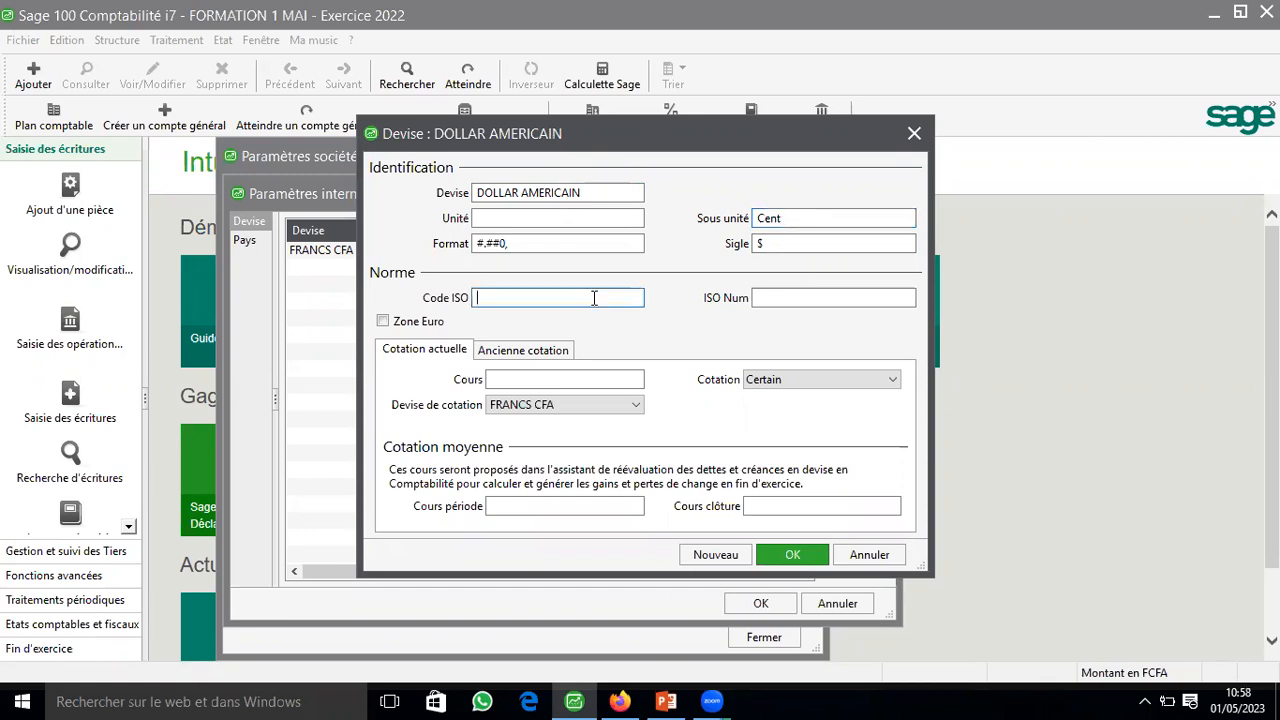
text(us)
key(BackSpace)
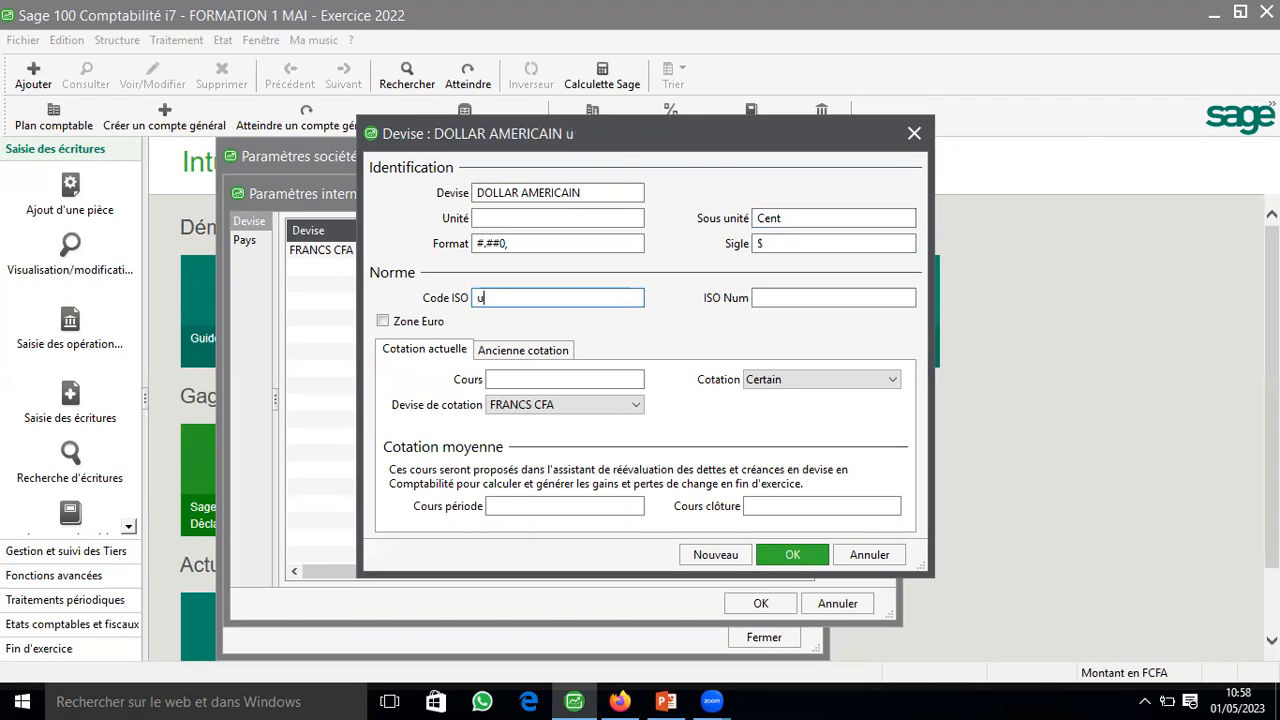
key(BackSpace)
text(USD)
key(Tab)
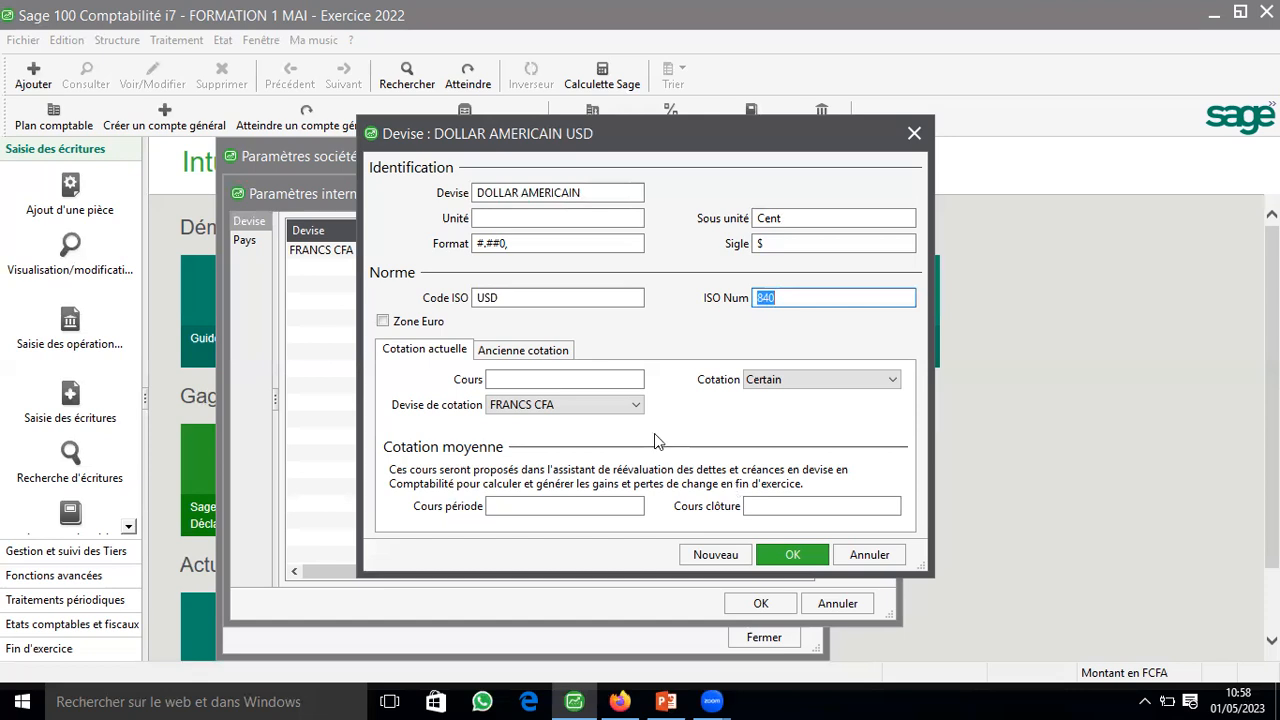
Step: Set the dollar's current rate to 560 against FRANCS CFA with the quotation type Incertain
click(556, 380)
text(560)
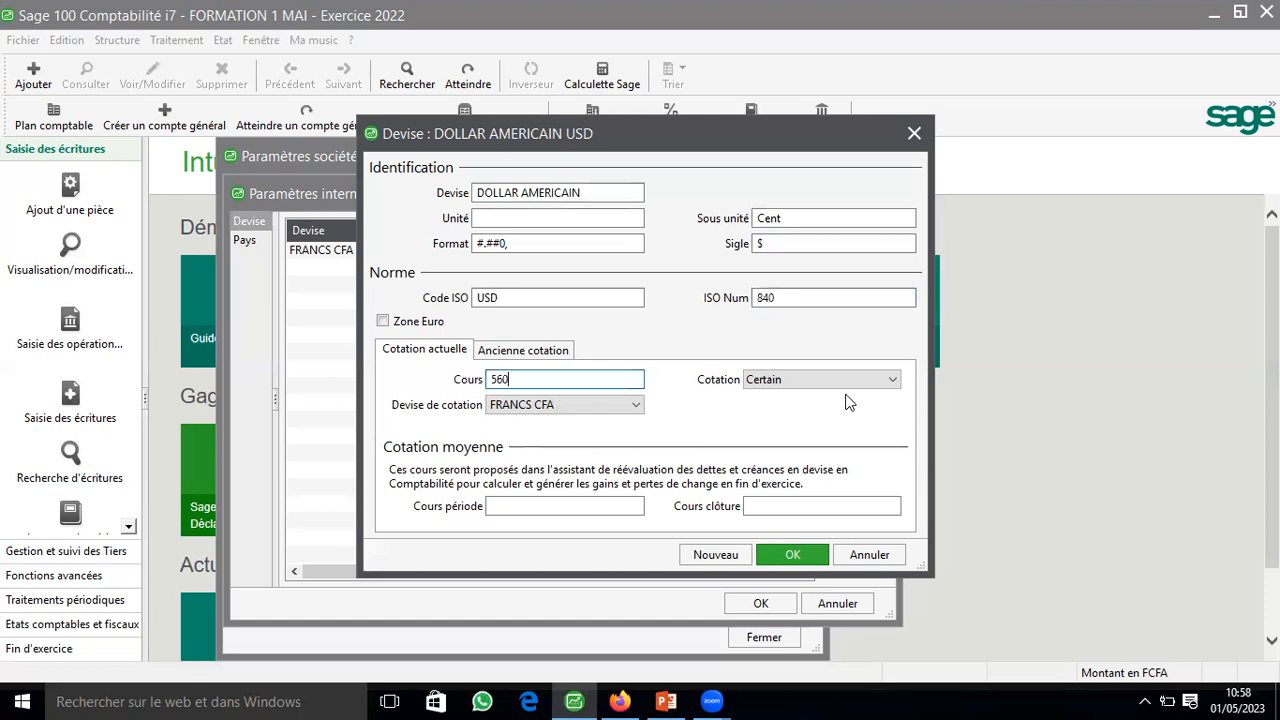
click(846, 388)
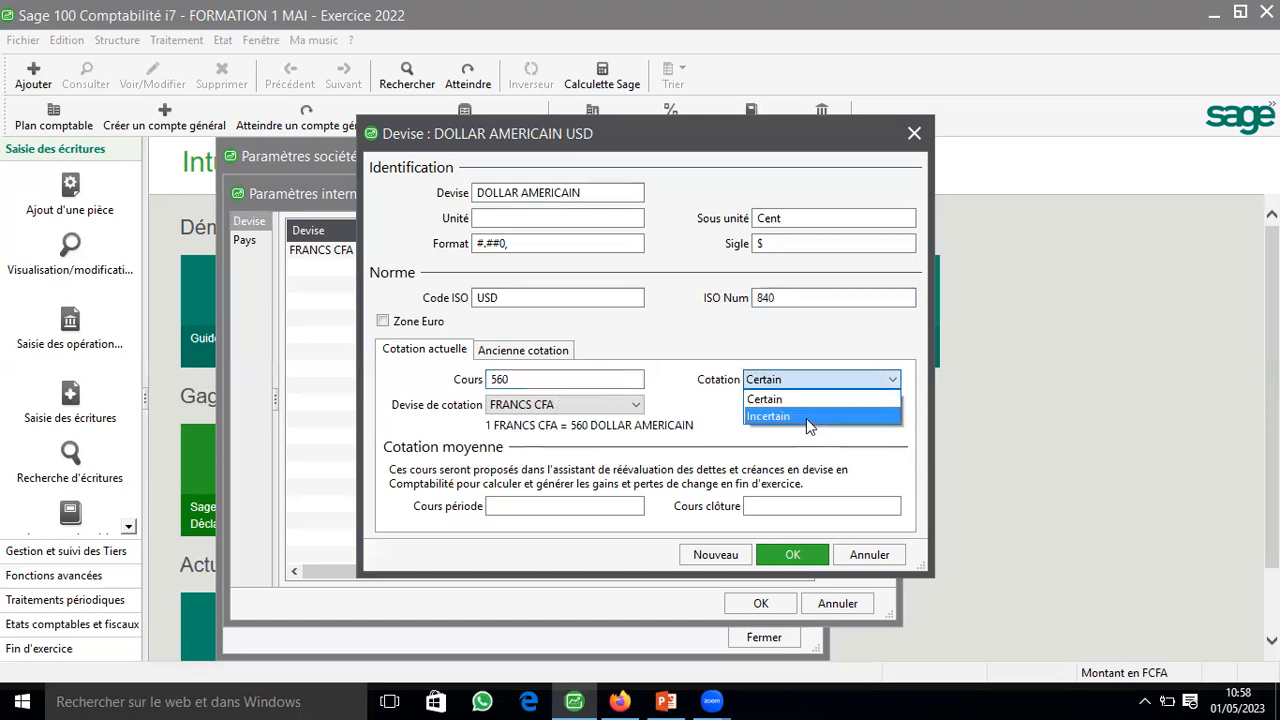
click(806, 412)
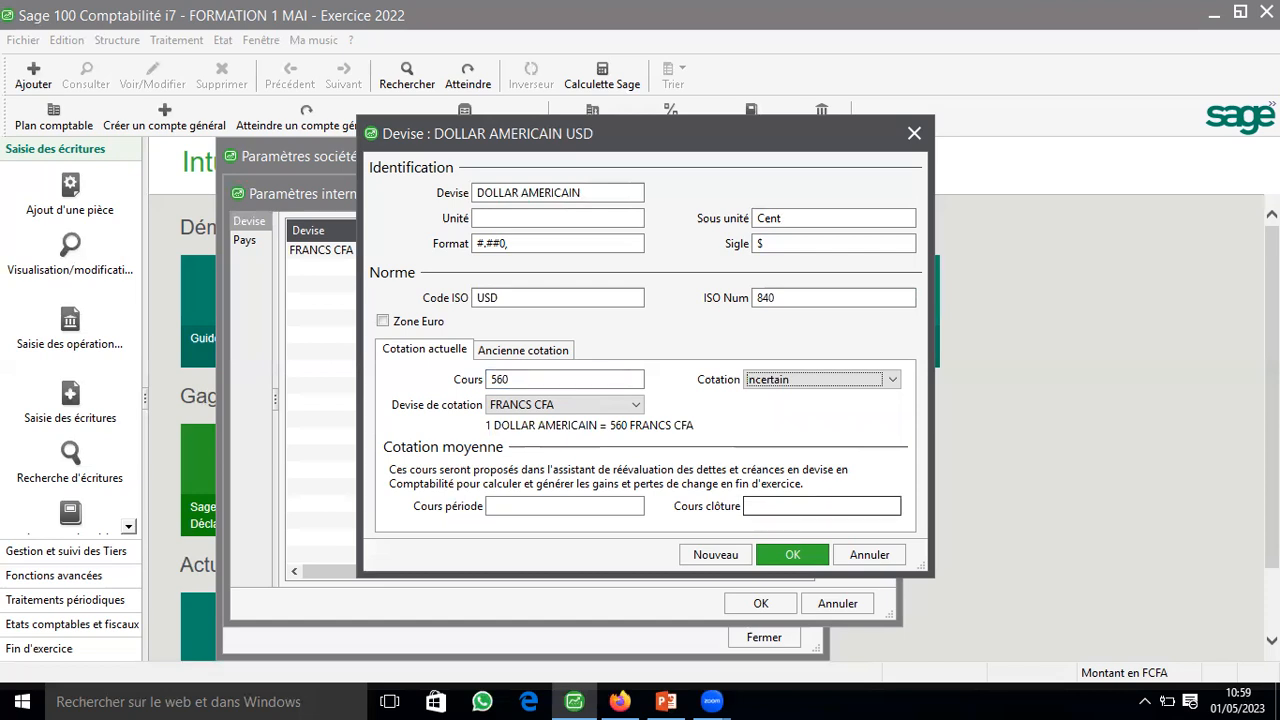
Step: Set the dollar's closing rate (Cours clôture) to 570, save the currency and close the company settings
click(822, 506)
text(570)
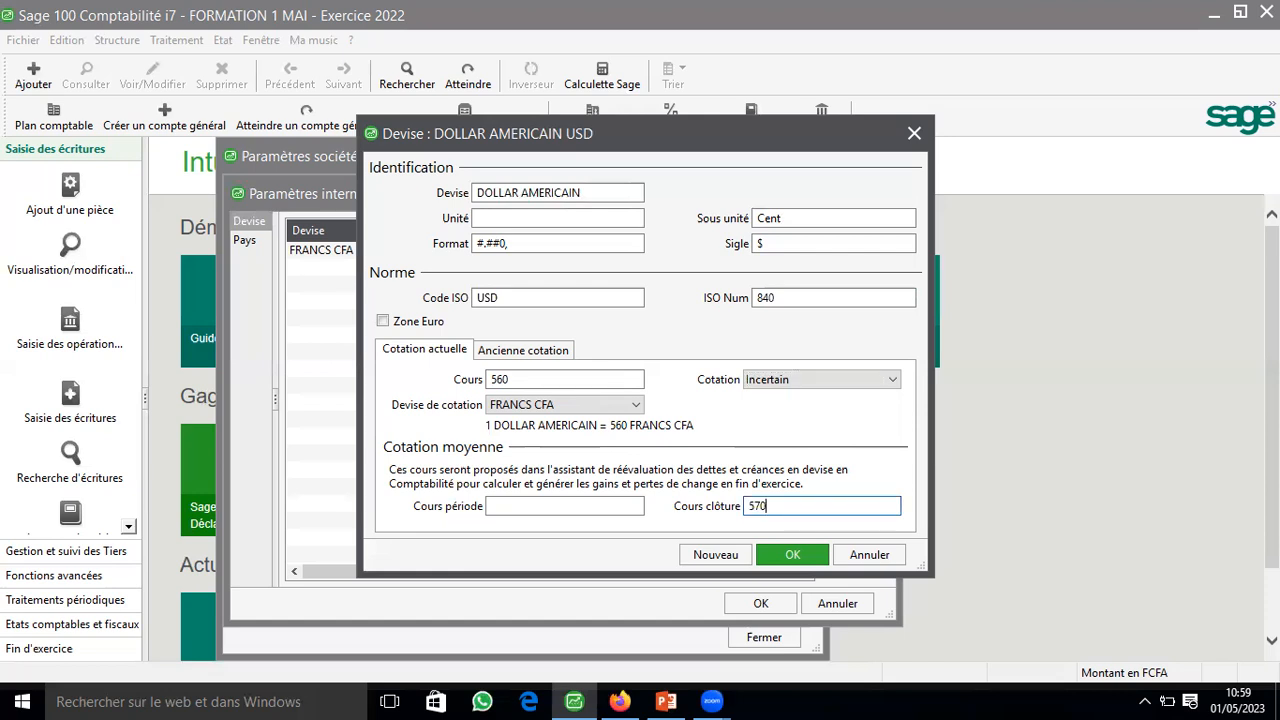
click(803, 557)
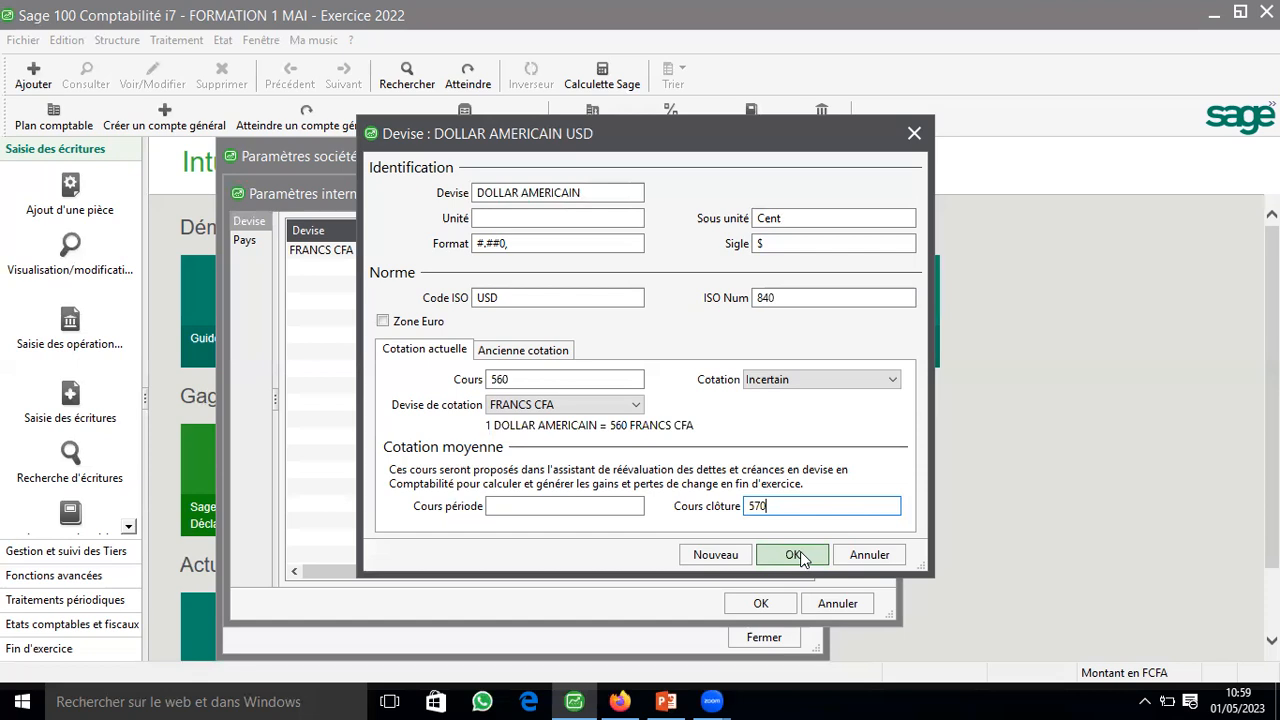
click(764, 604)
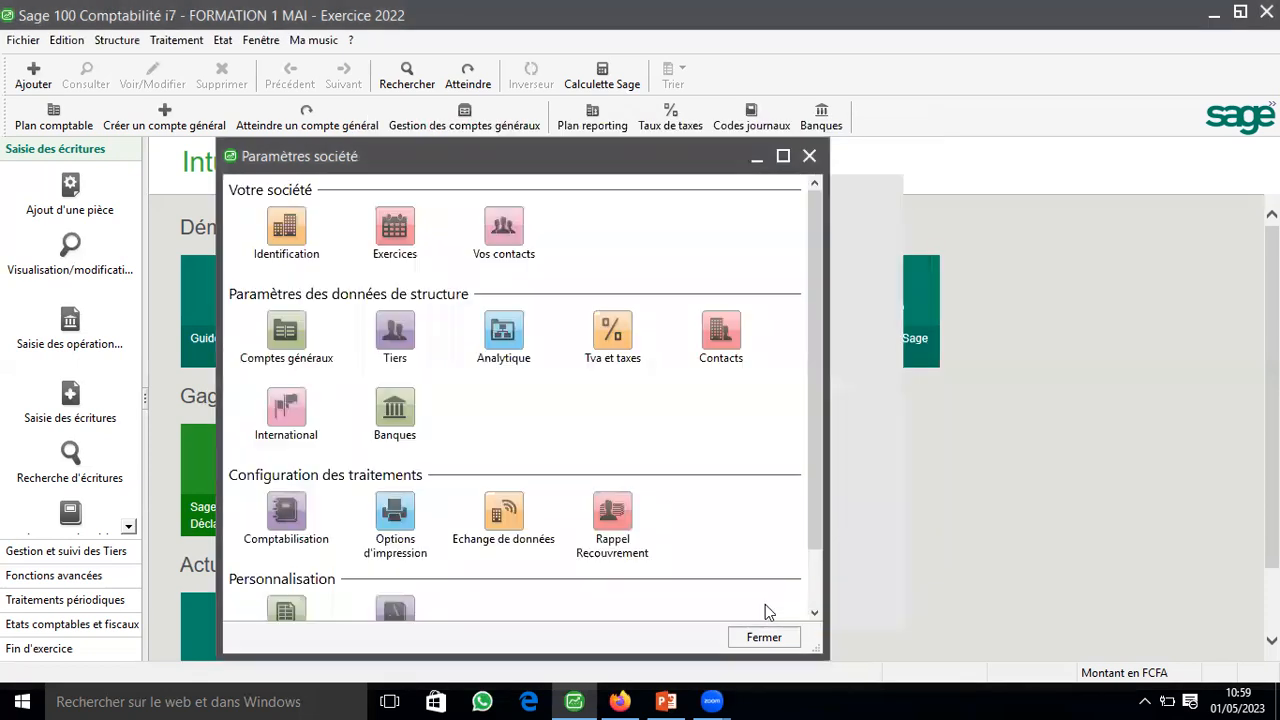
key(Escape)
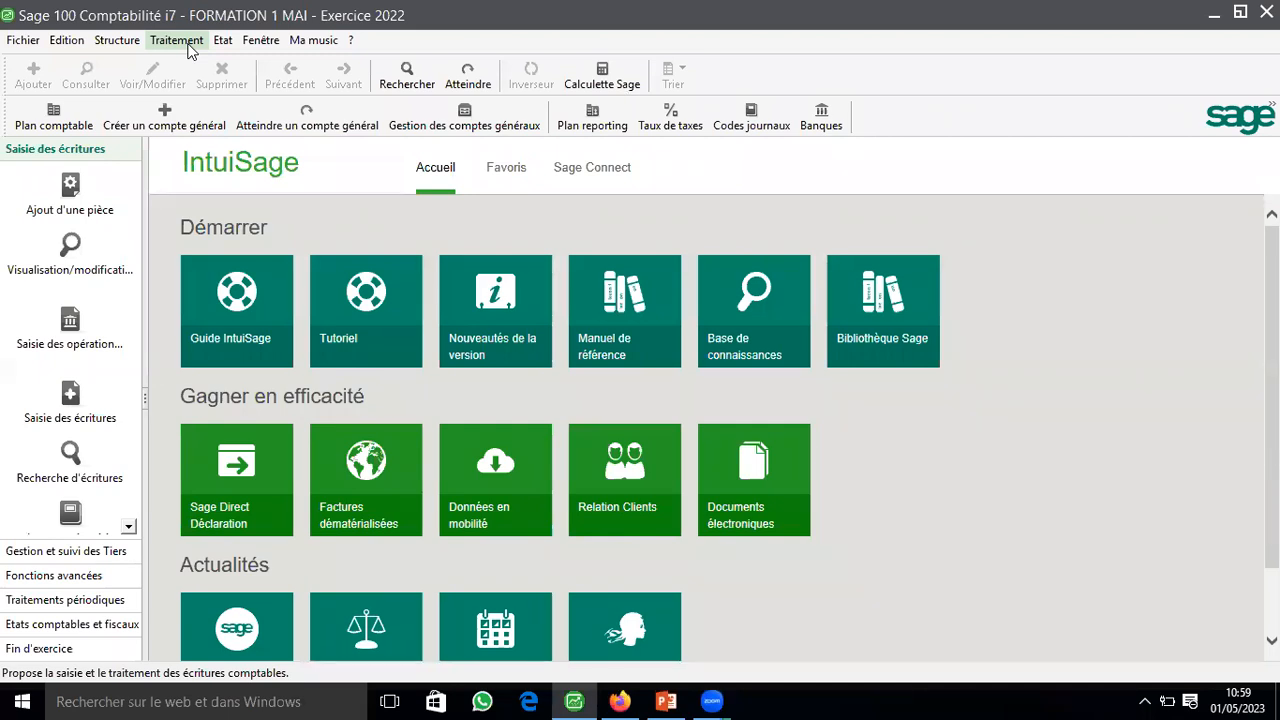
Step: Create the general account 4012 titled FOURNISSEUR ETRANGER in the chart of accounts and leave the creation assistant
click(152, 42)
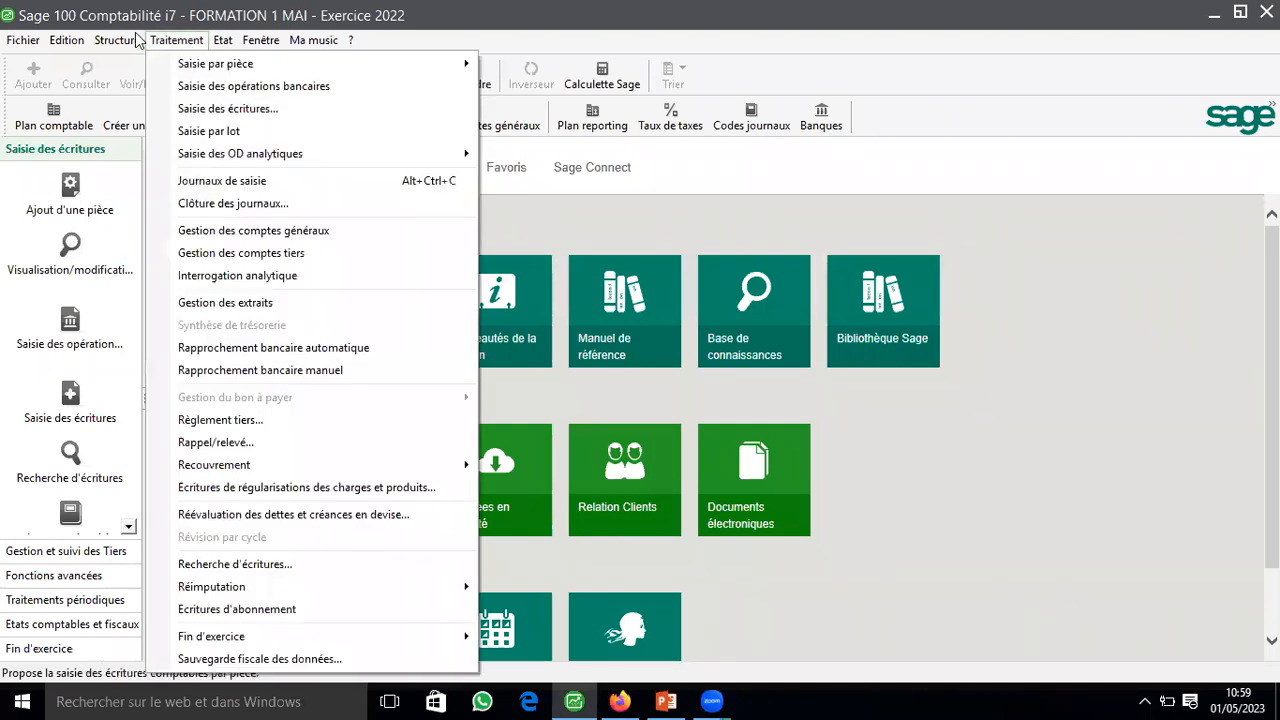
key(Left)
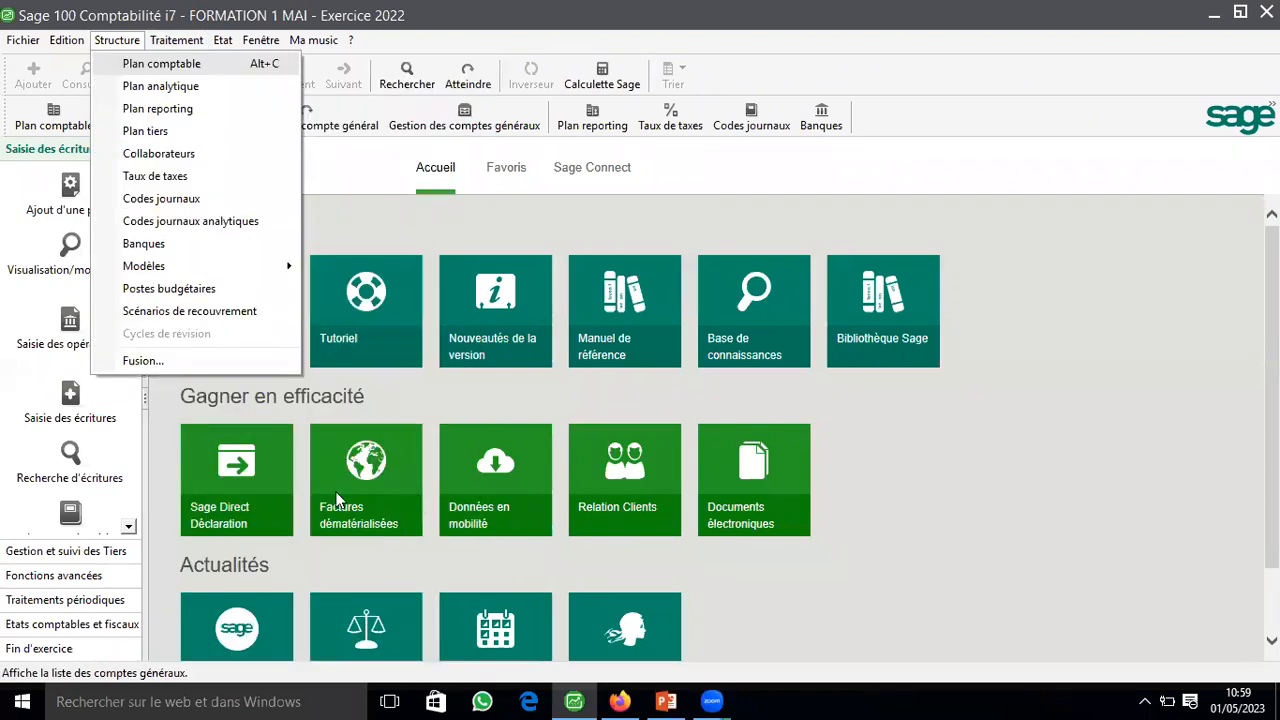
key(Return)
click(414, 496)
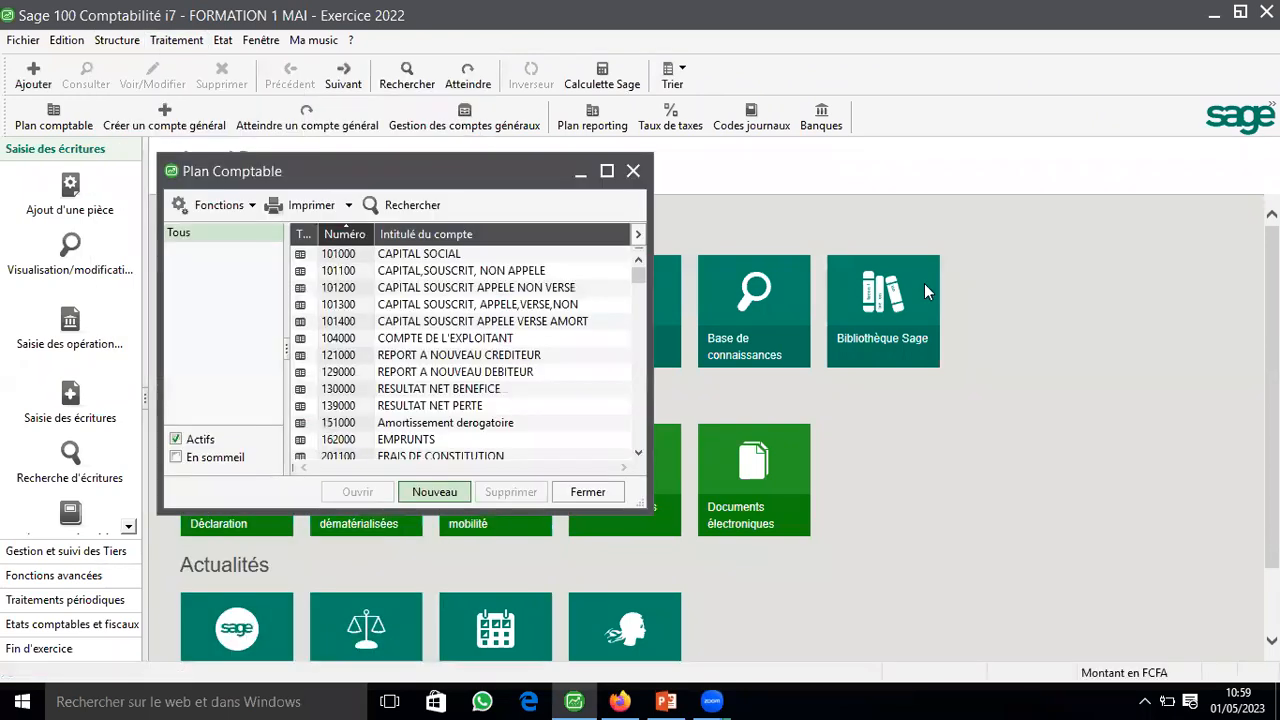
text(4012)
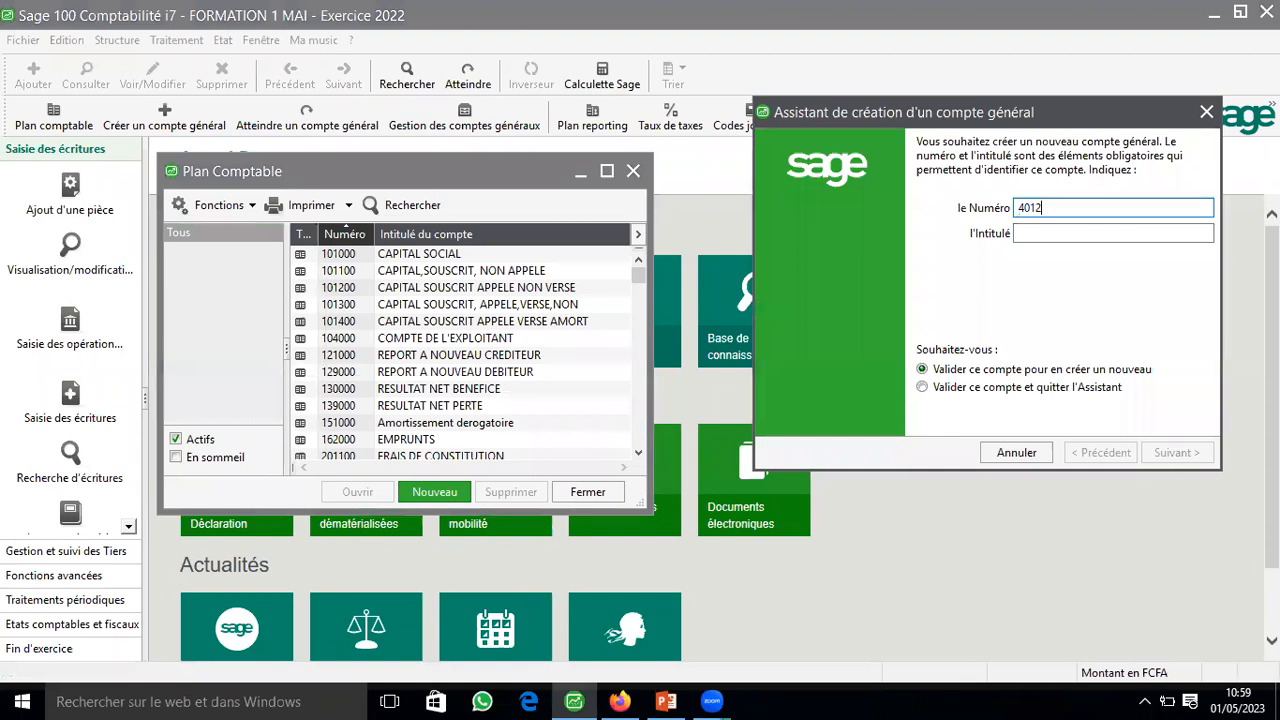
key(Tab)
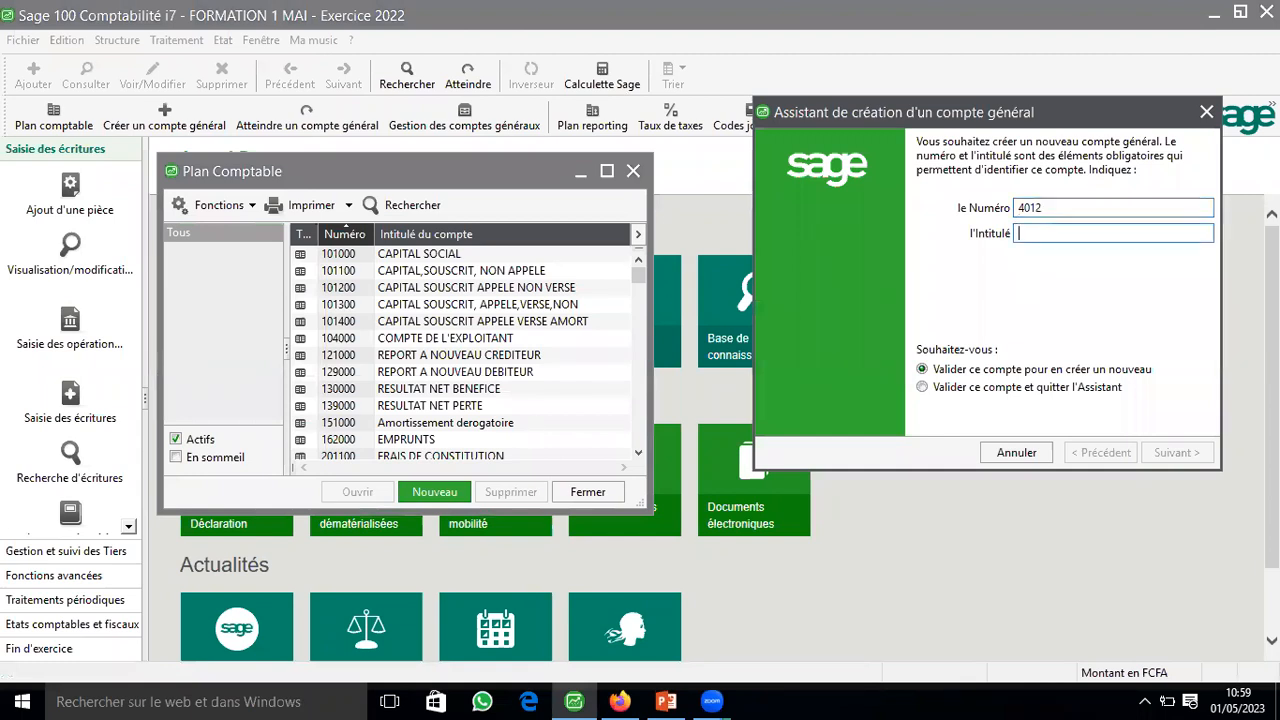
text(FOUR)
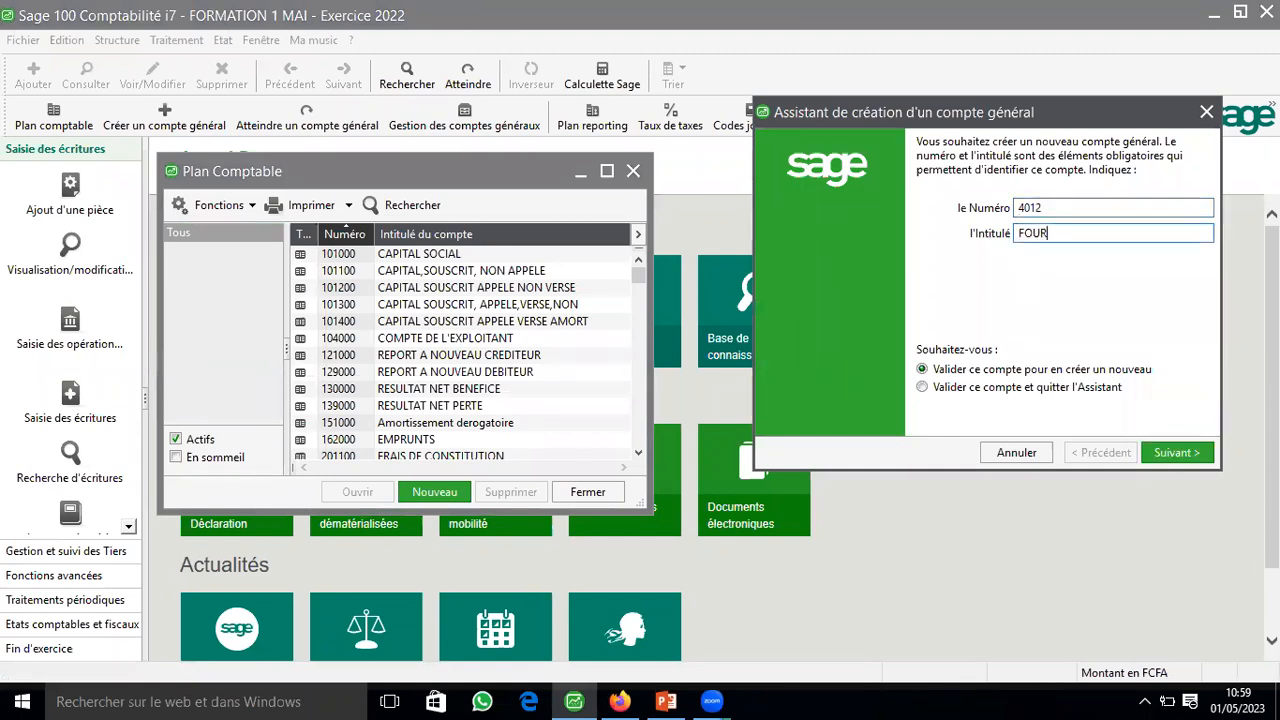
text(NISSEUR ETRANGER)
click(1164, 453)
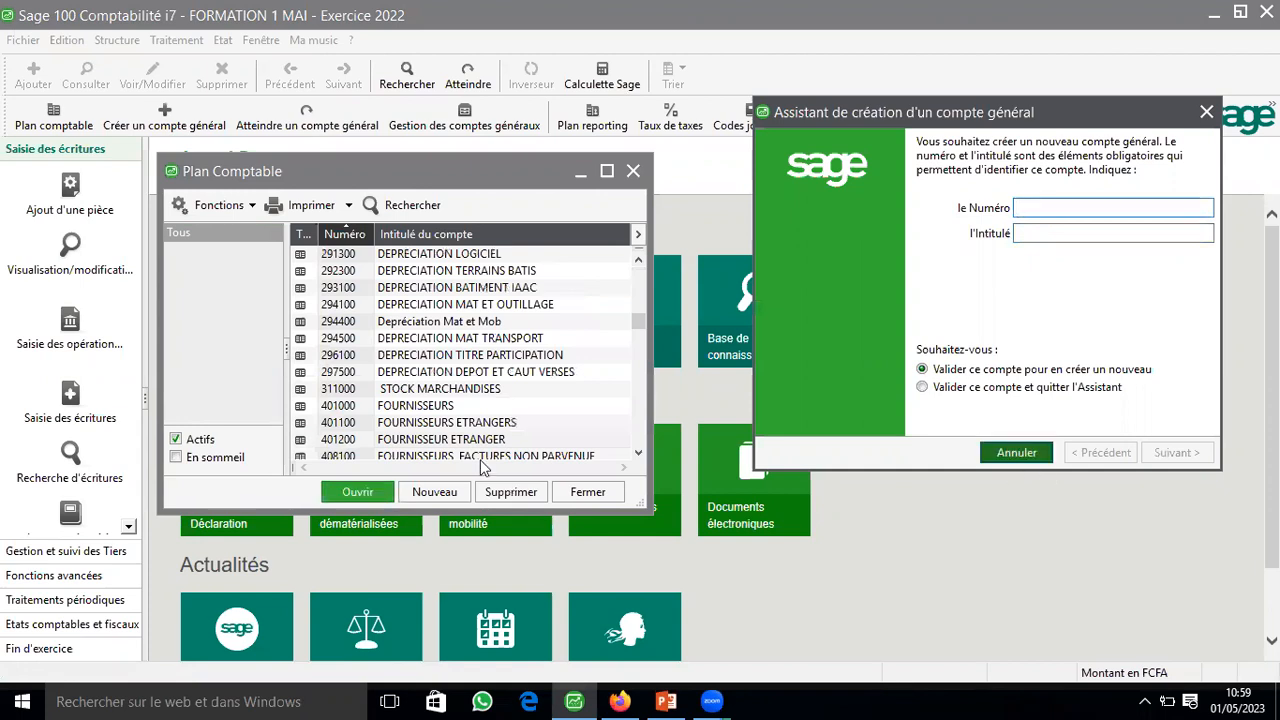
key(Escape)
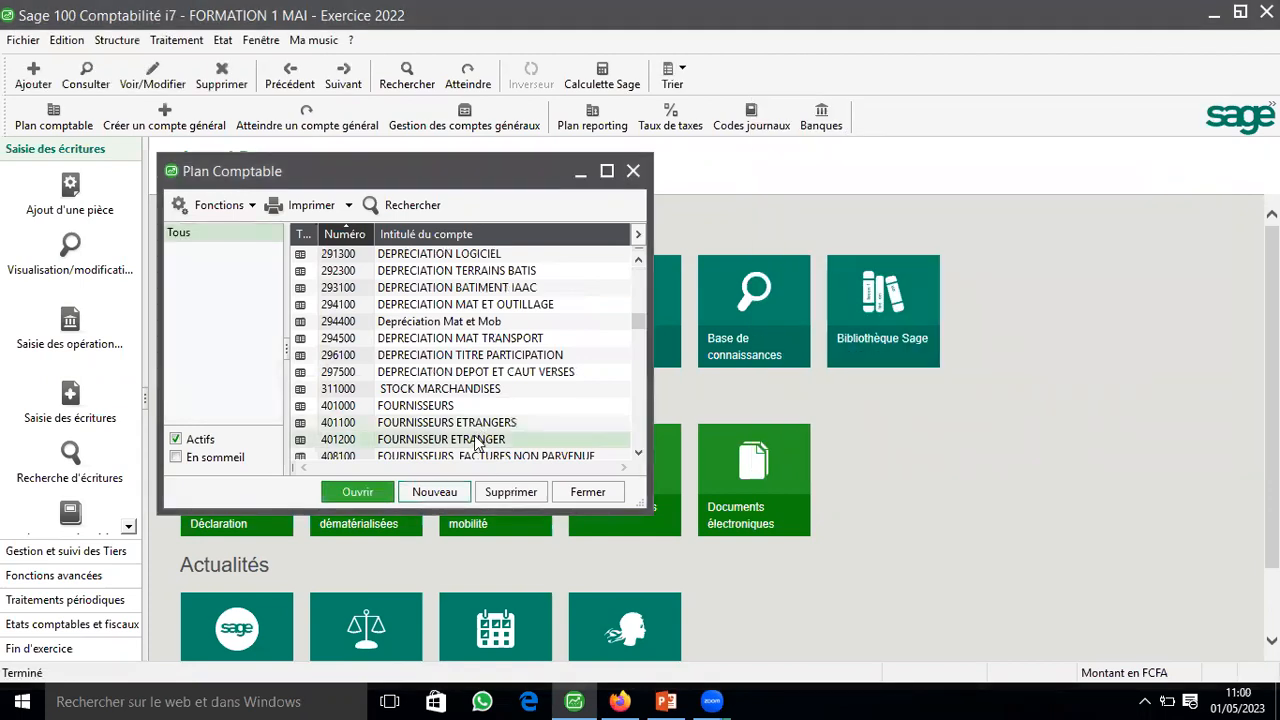
Step: Retitle account 401100 as FOURNISSEURS, shorten its abbreviated title to FOURNISSEURS E and save it
double_click(490, 425)
drag(866, 306, 765, 307)
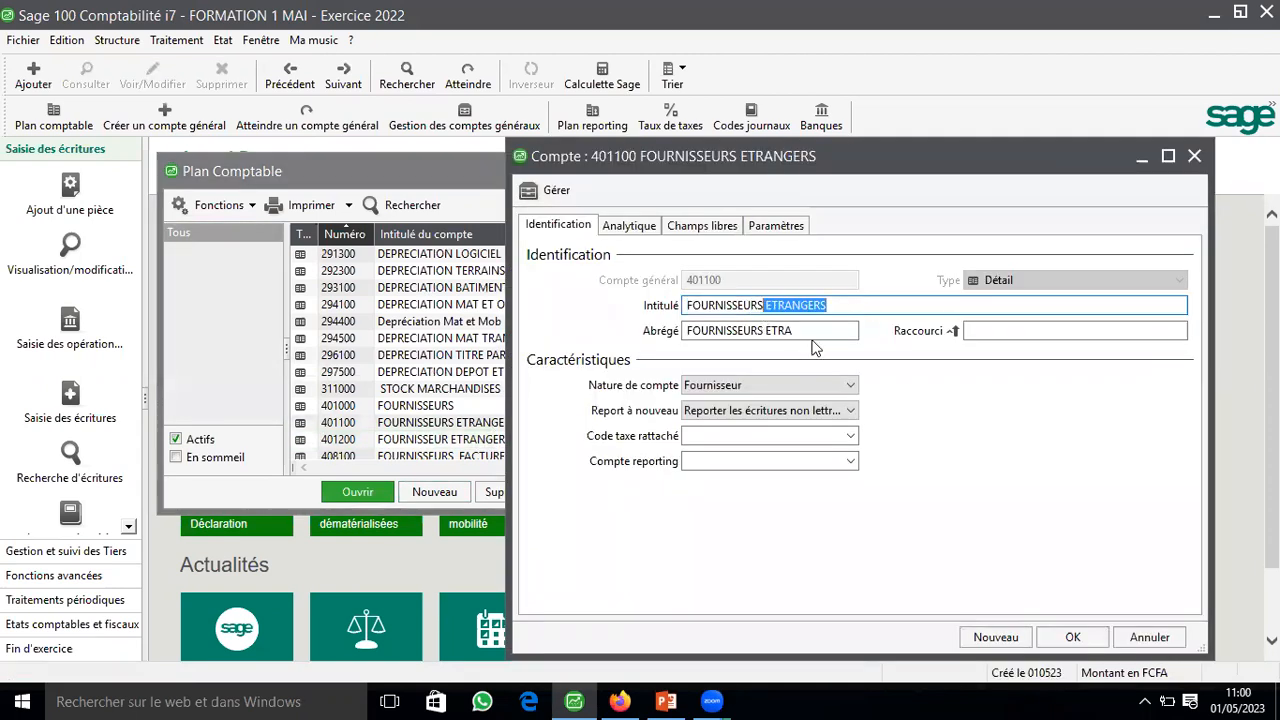
key(Delete)
click(805, 330)
key(BackSpace)
key(BackSpace)
key(BackSpace)
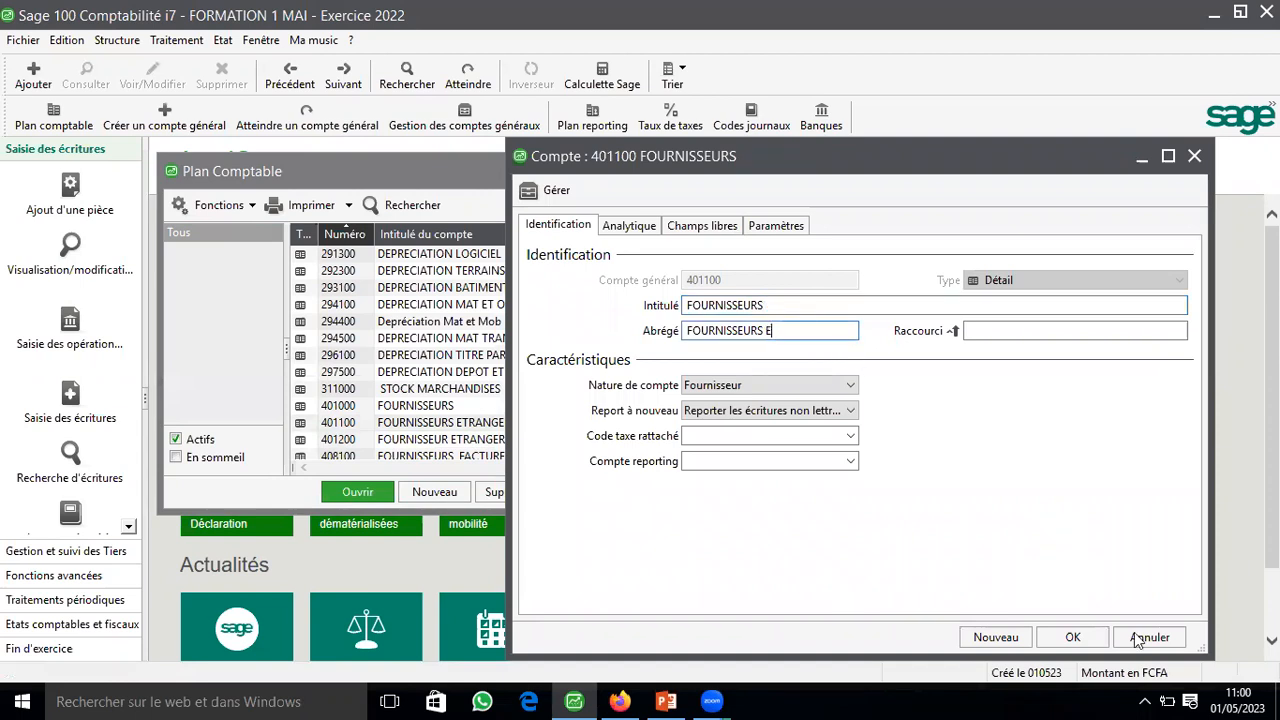
click(1073, 637)
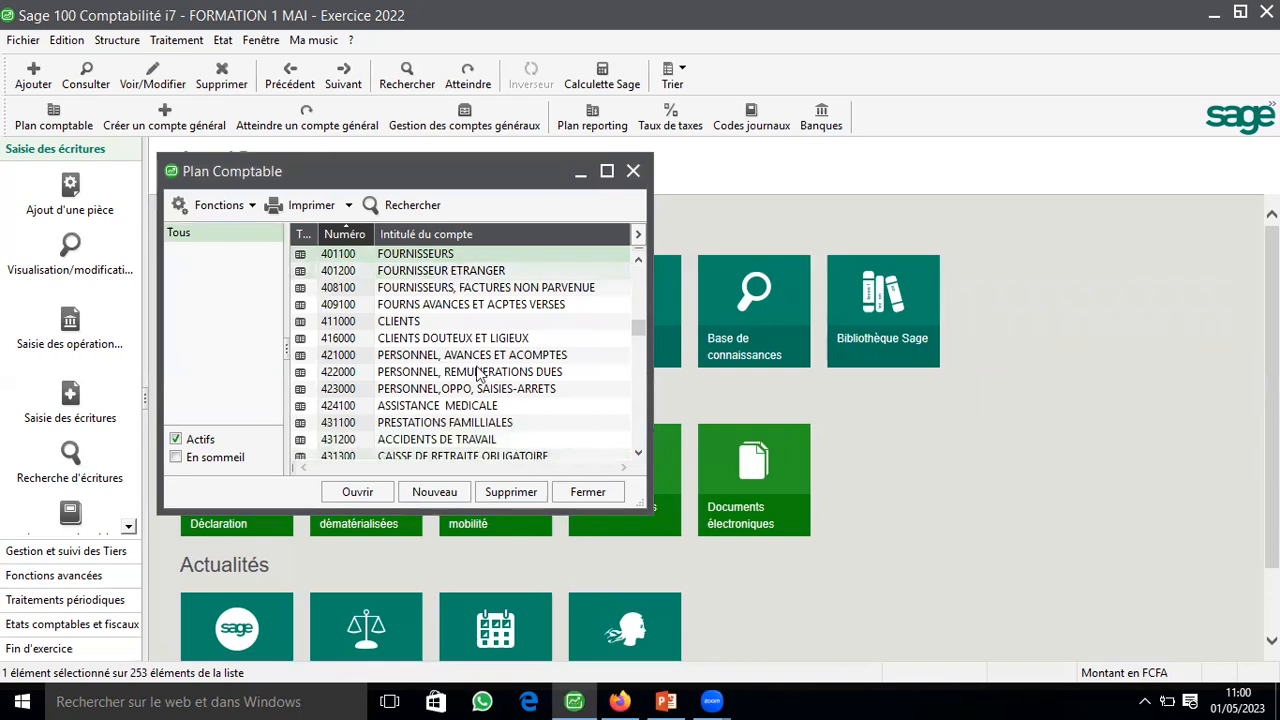
Step: Enable currency entry (Saisir dans la devise) in the processing options of account 401200 and close the chart of accounts
key(Return)
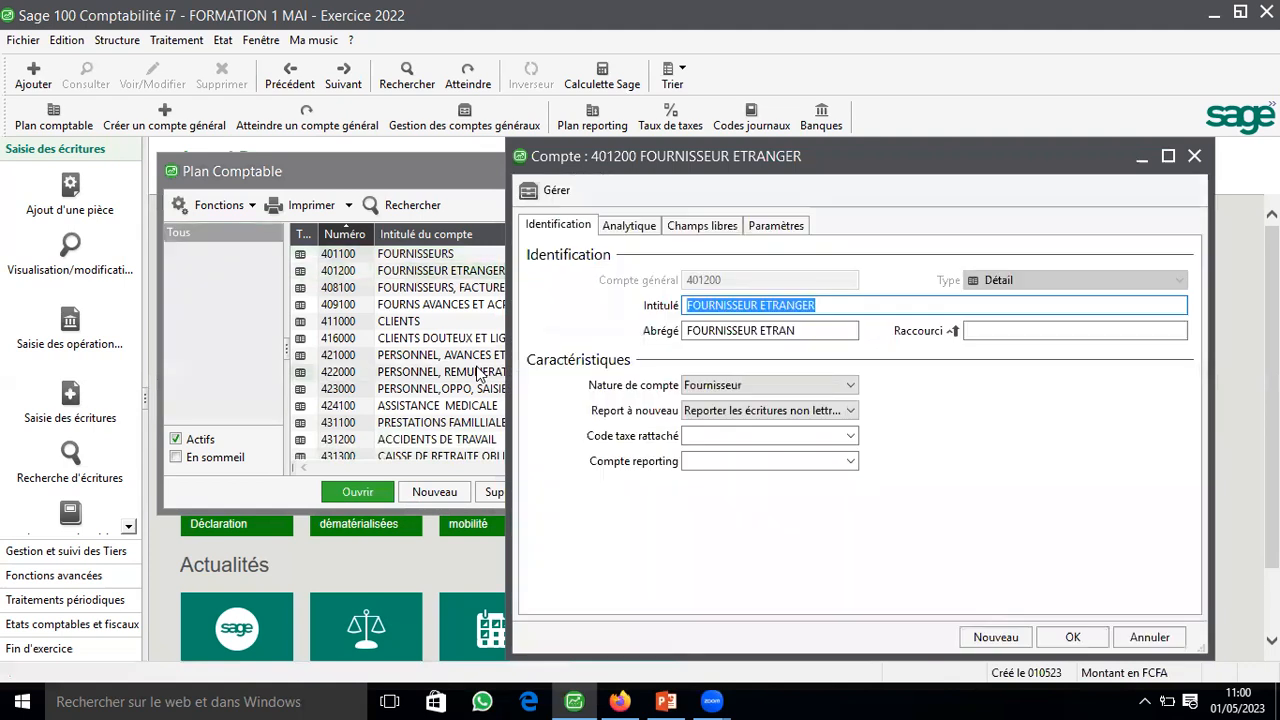
click(787, 230)
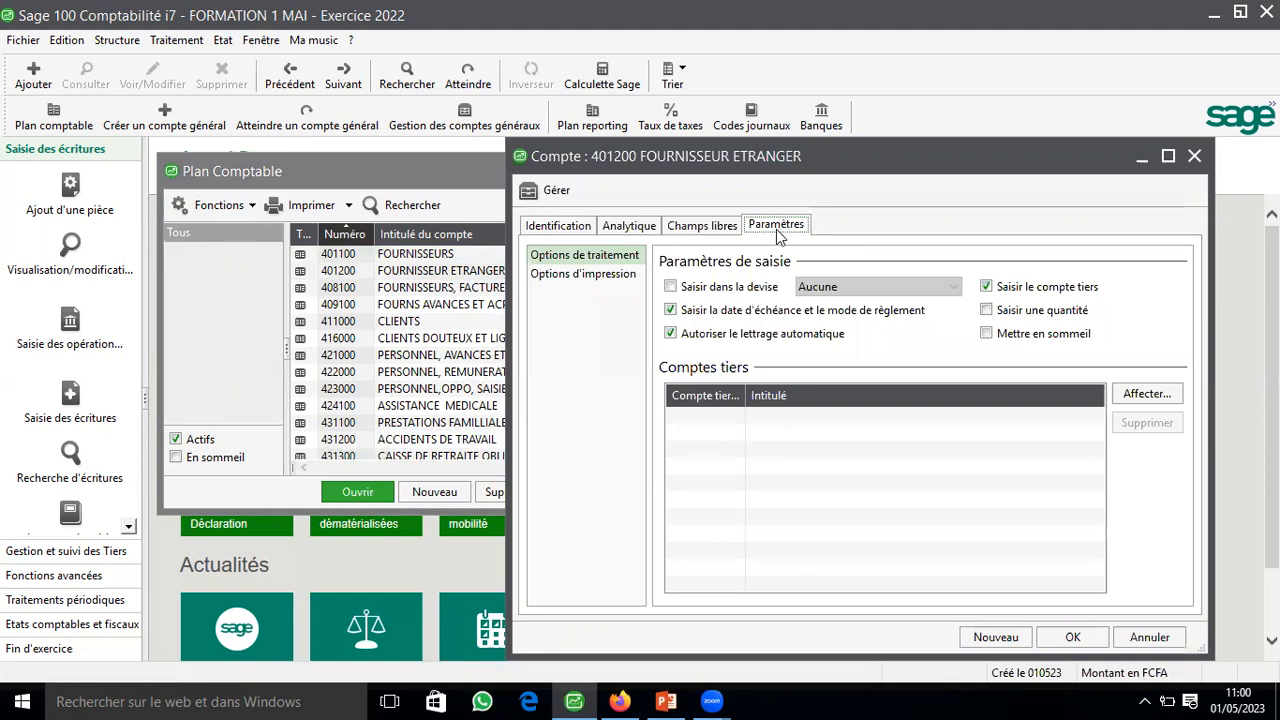
click(694, 292)
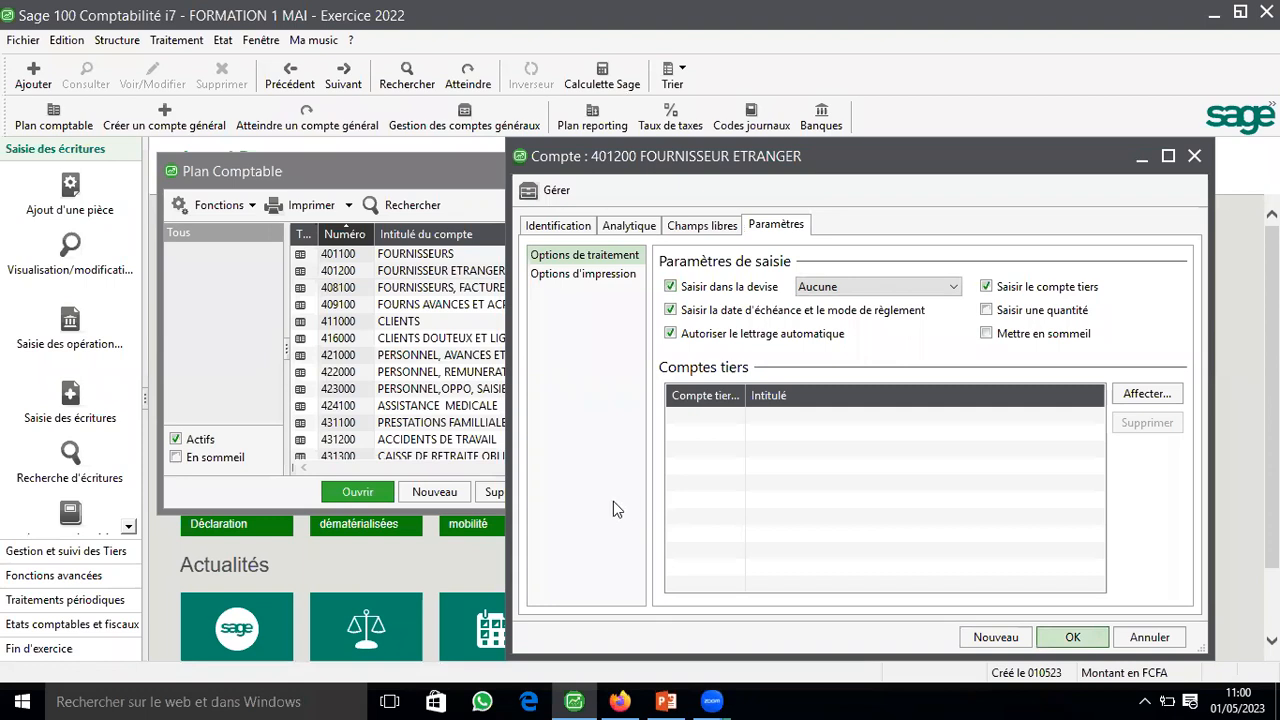
key(Escape)
key(Escape)
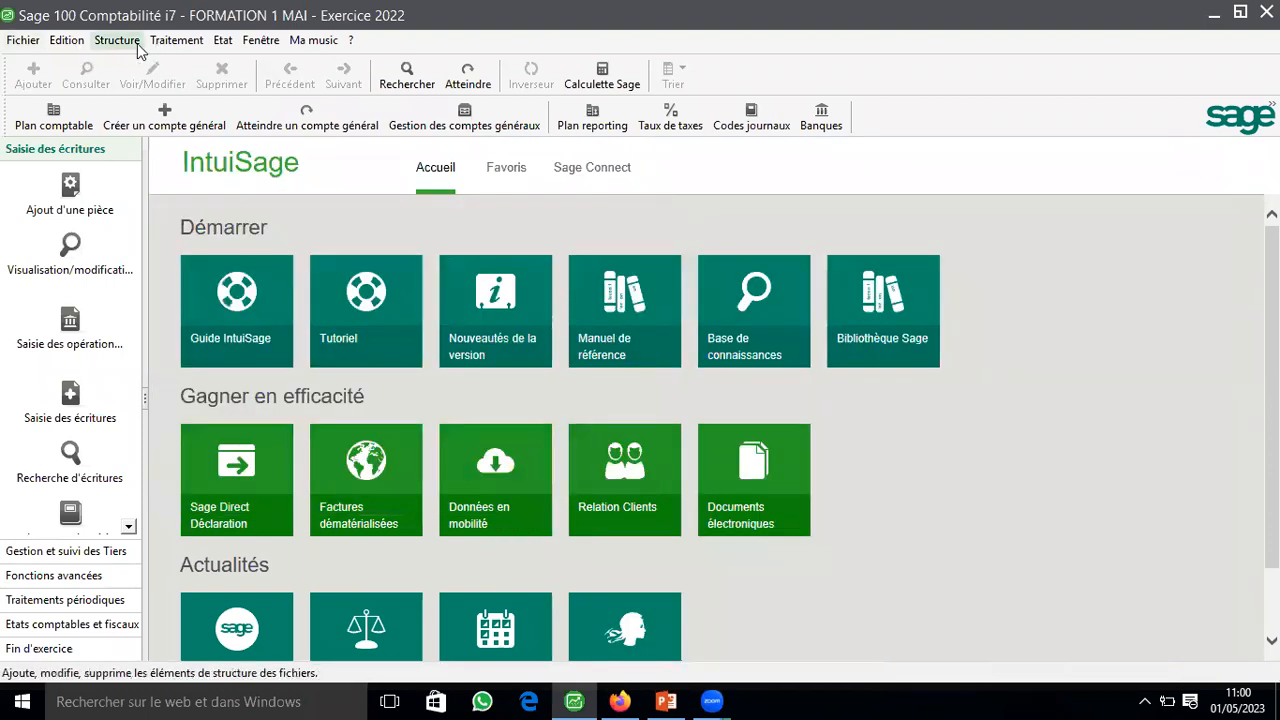
Step: Create a supplier (Fournisseur) account in the third-party chart (Plan tiers) with number 401201 and title CIA
click(137, 44)
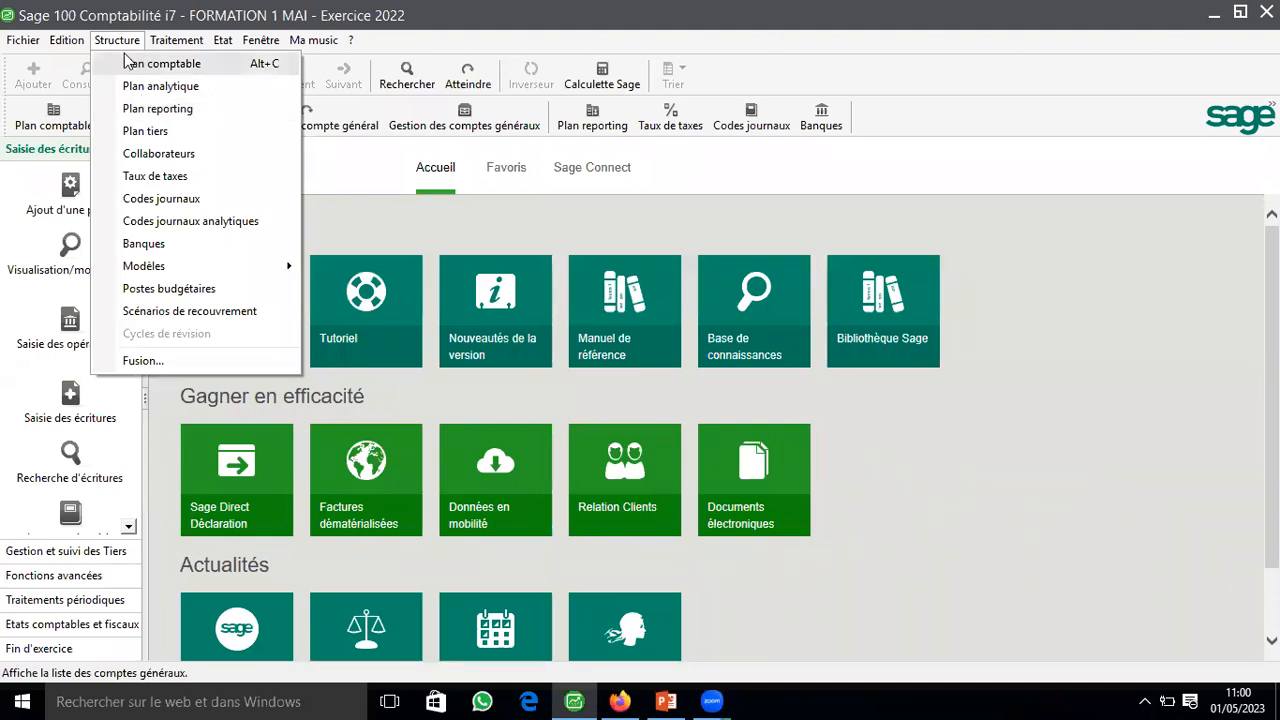
click(143, 135)
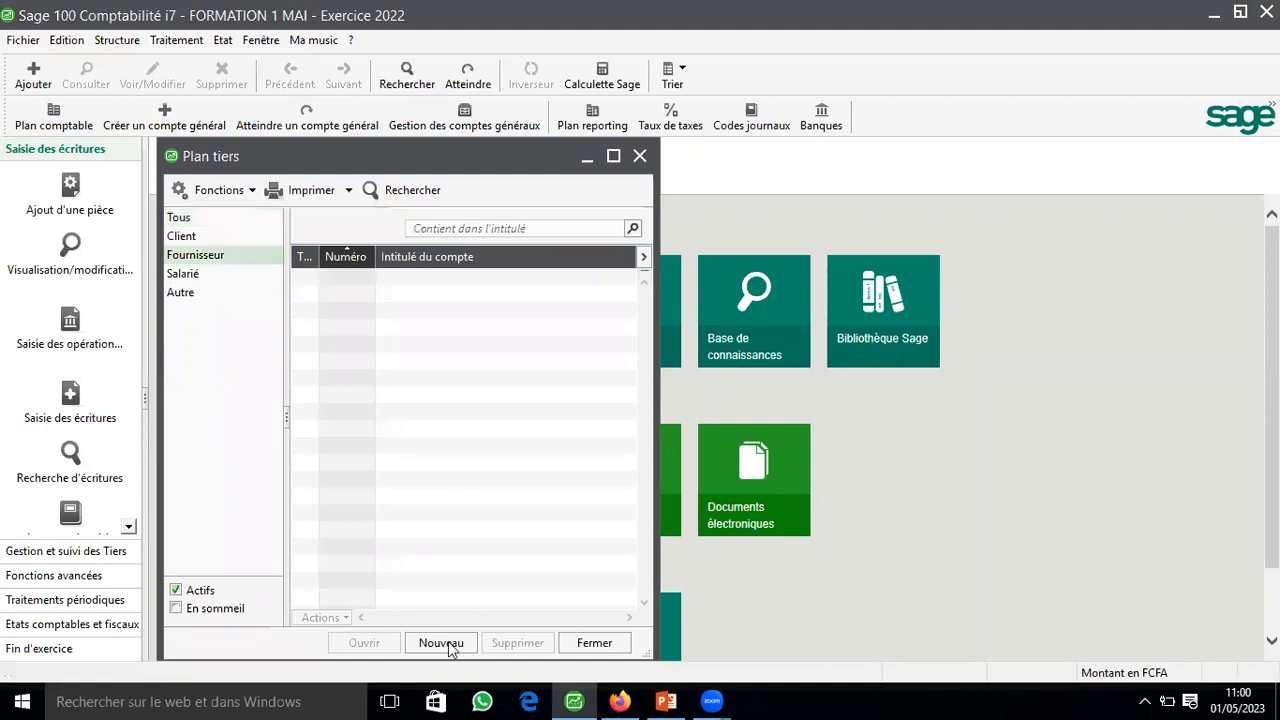
click(441, 643)
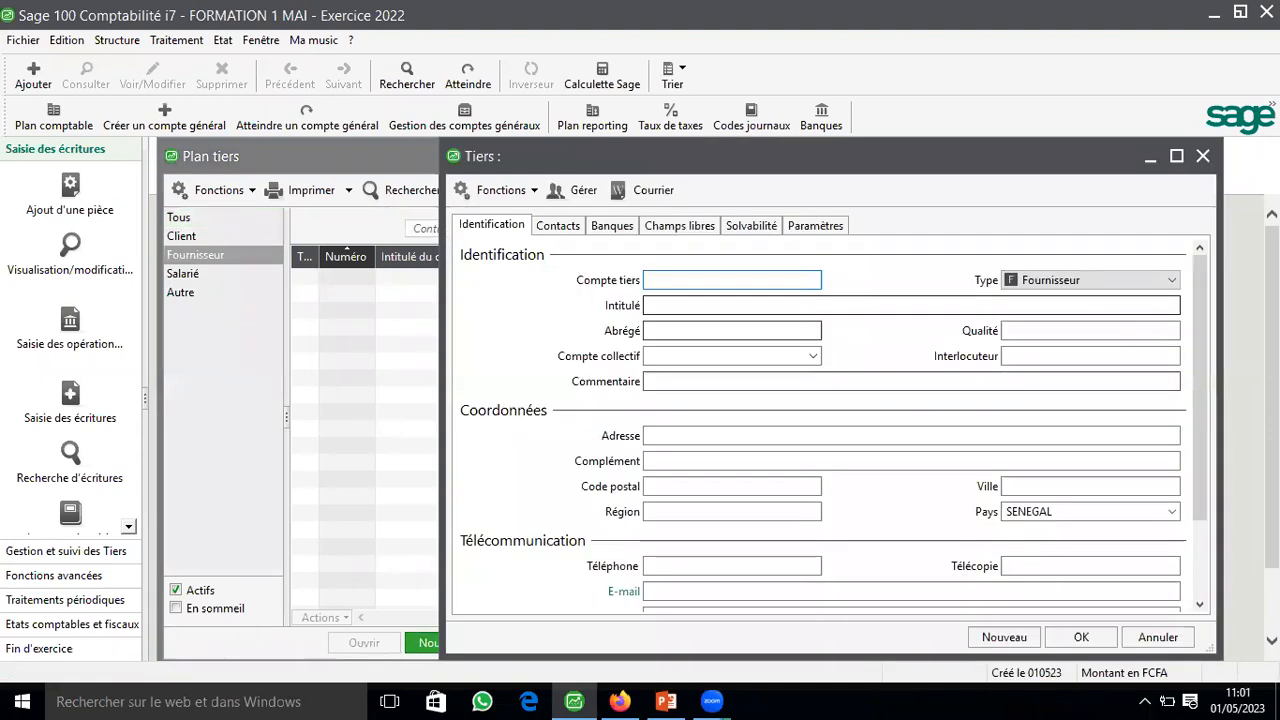
text(4012)
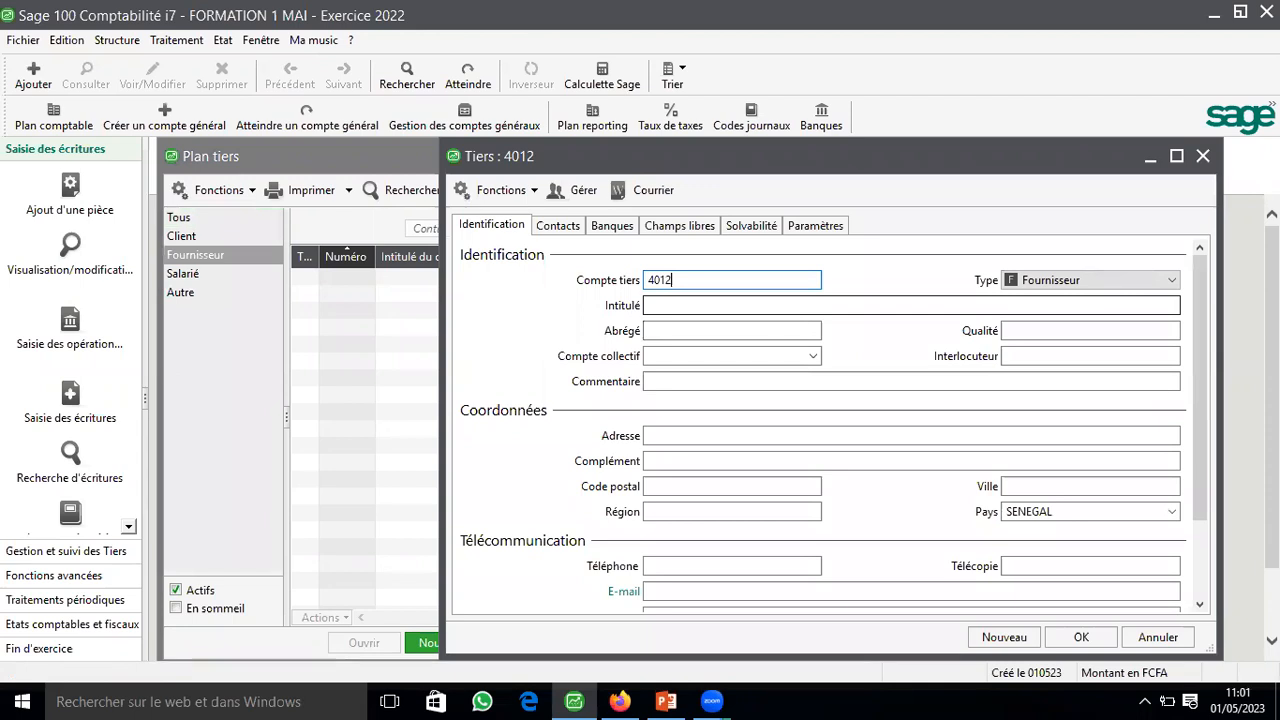
text(01)
click(760, 305)
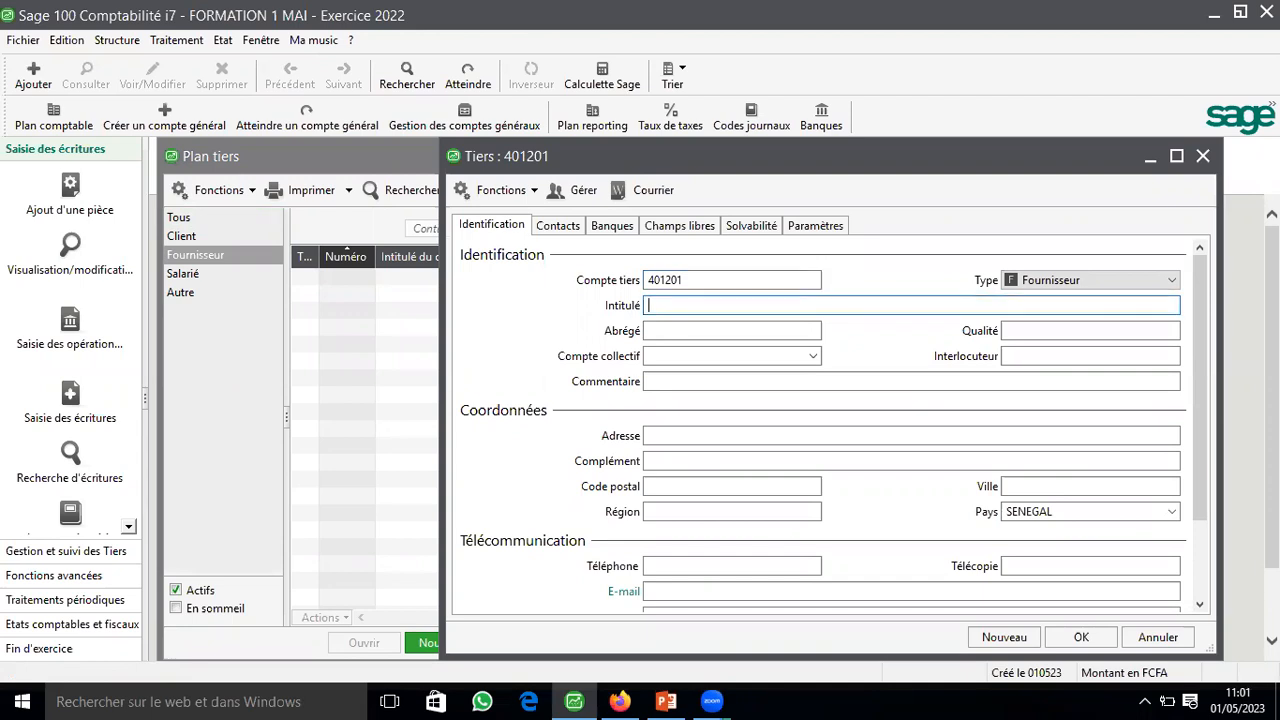
text(CIA)
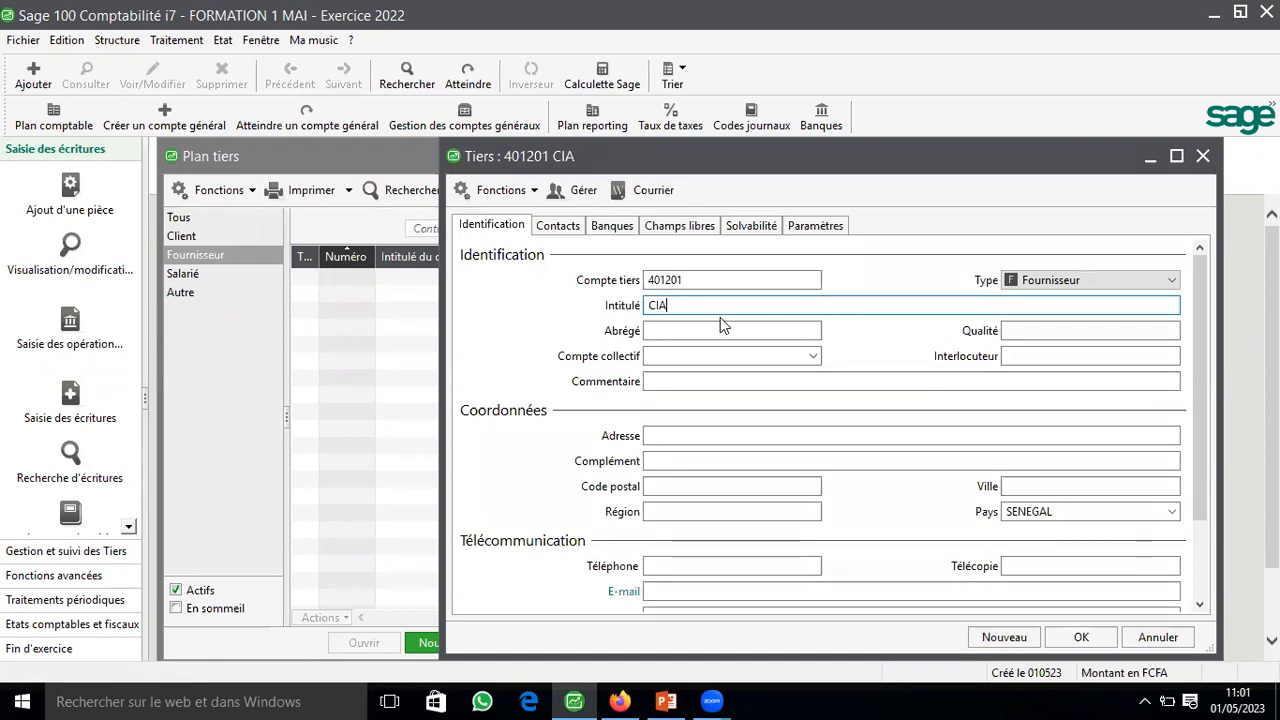
key(Tab)
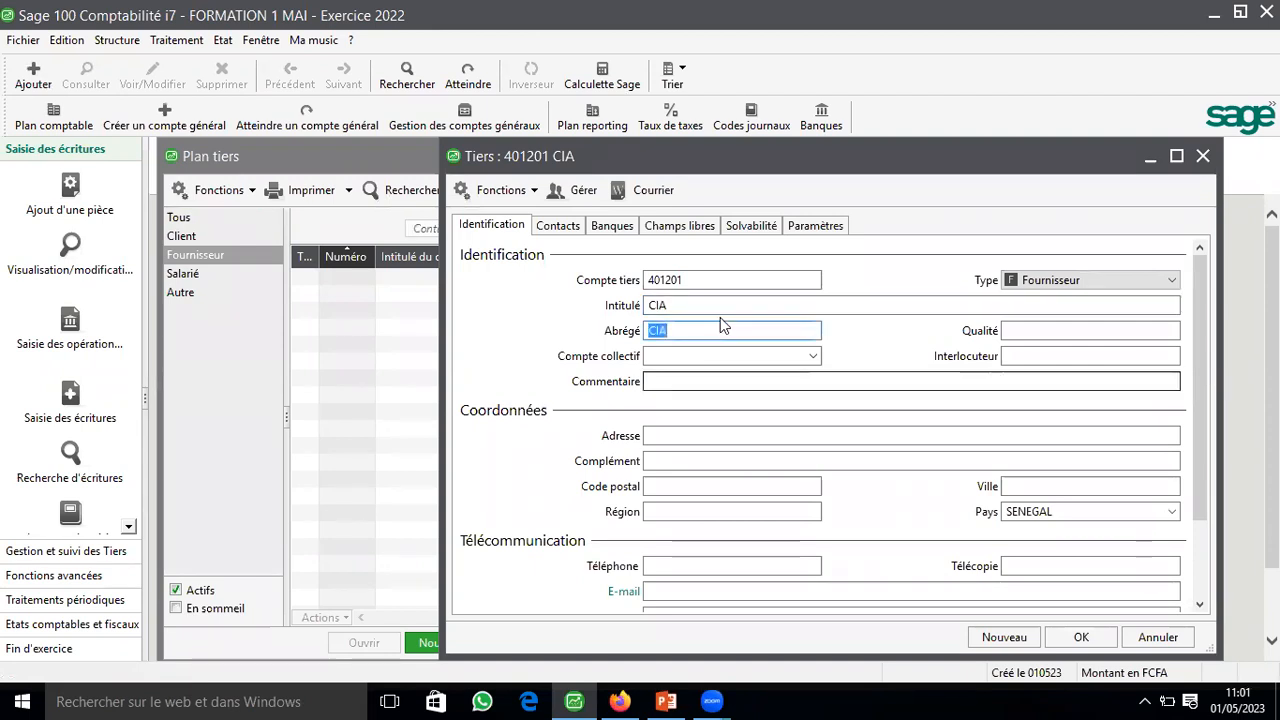
Step: Set the currency of third-party account 401201 to DOLLAR AMERICAIN in its processing options, save it and close the third-party chart
click(805, 224)
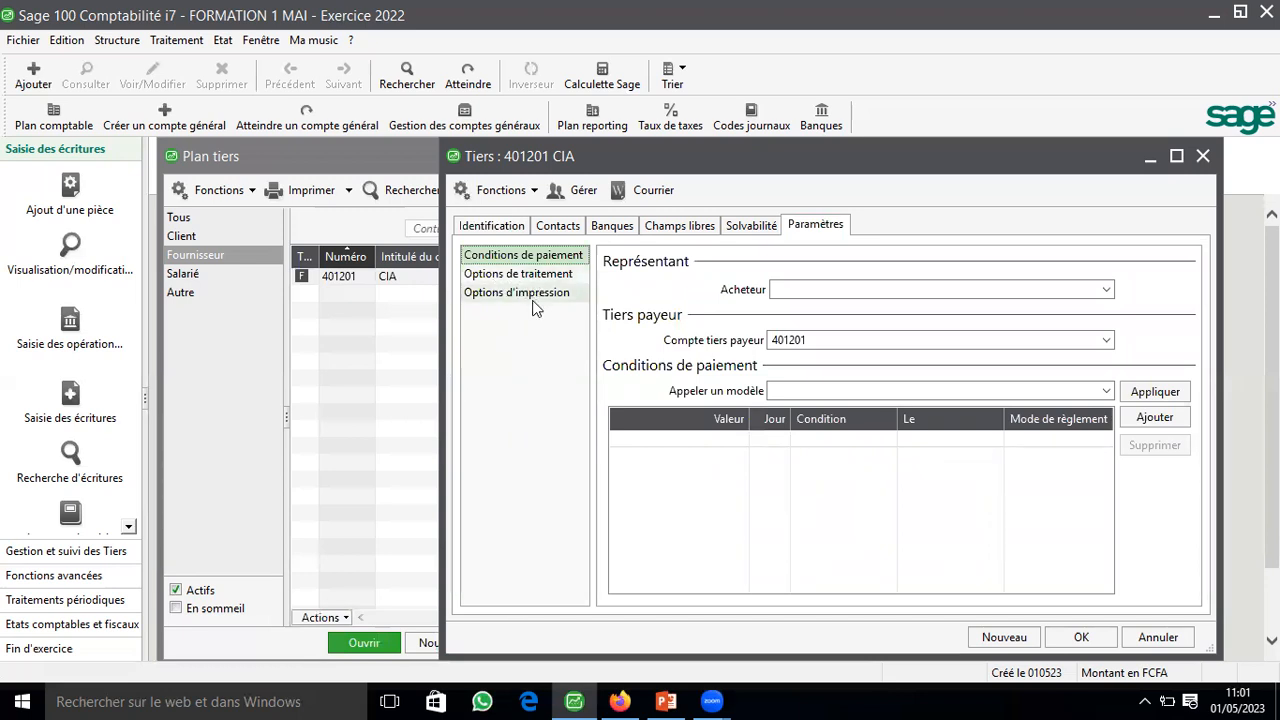
click(534, 274)
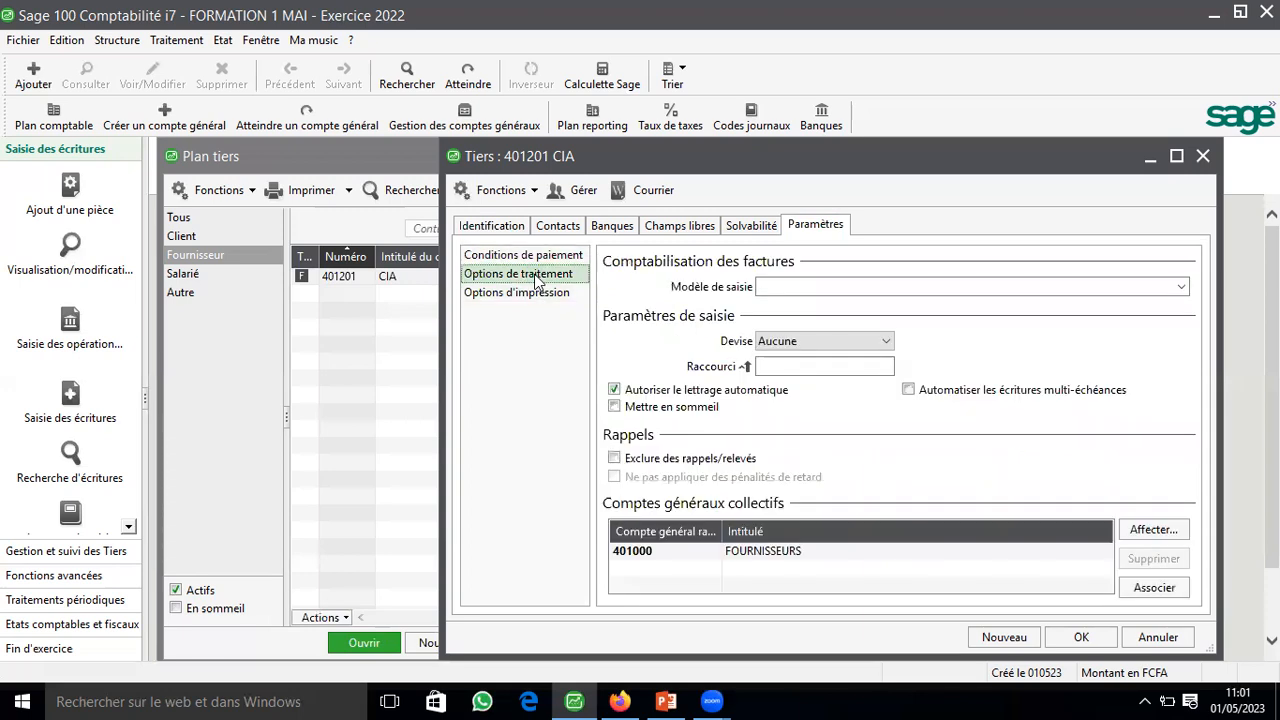
click(849, 341)
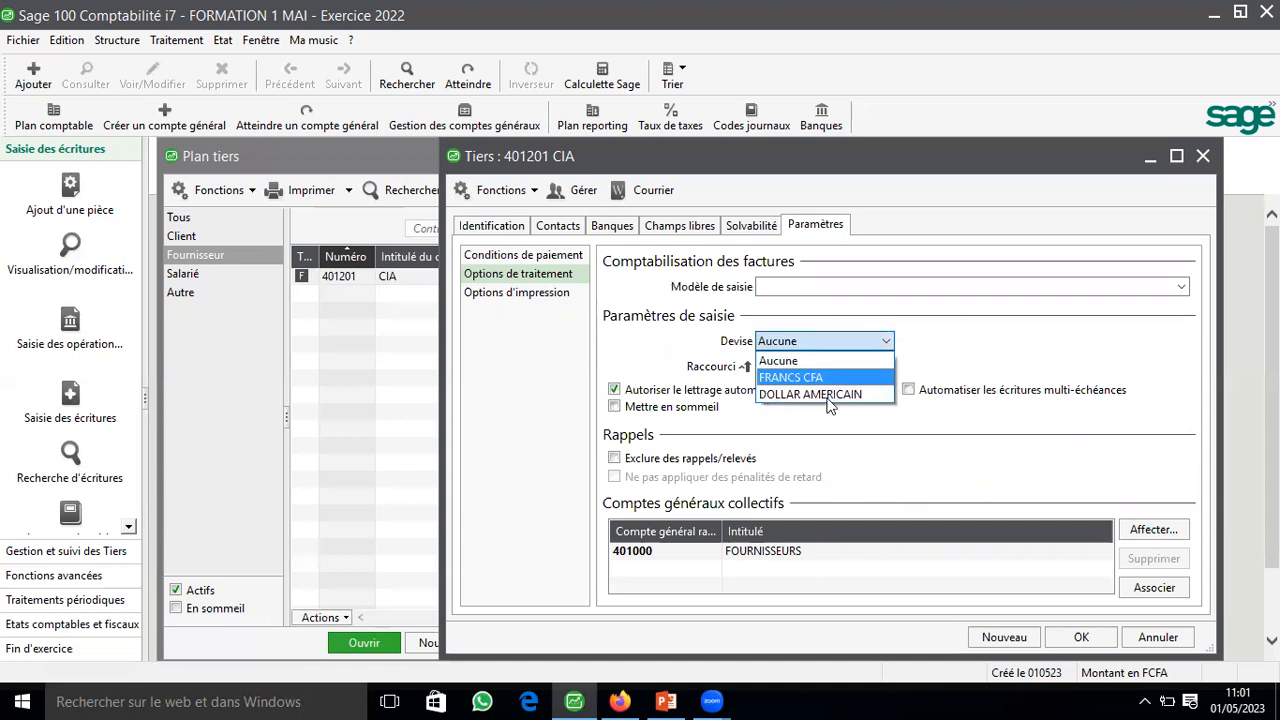
key(Return)
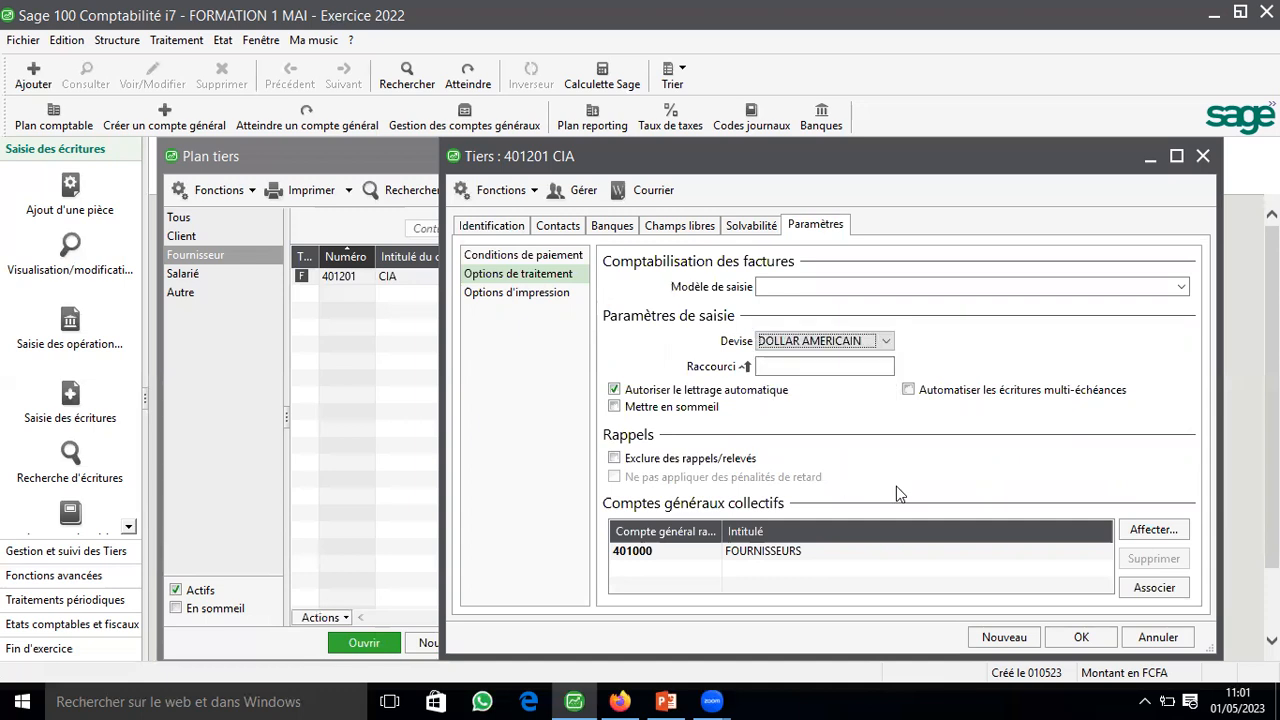
click(1078, 641)
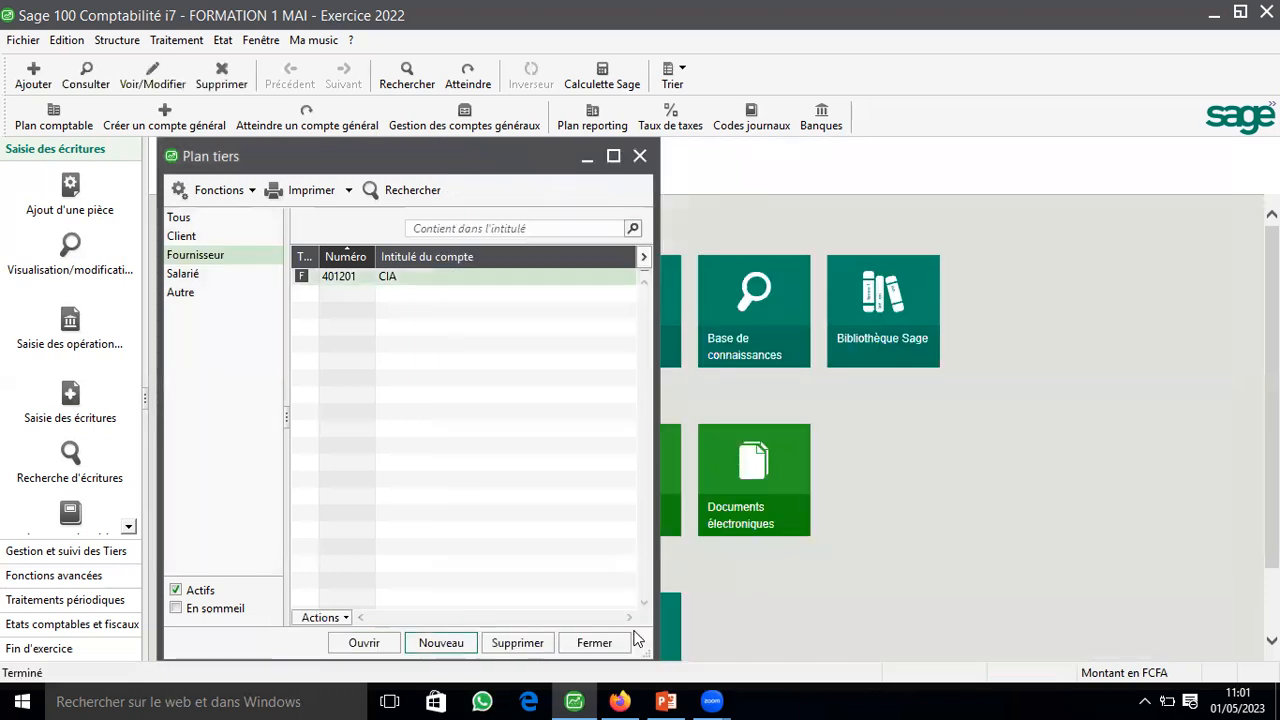
click(628, 642)
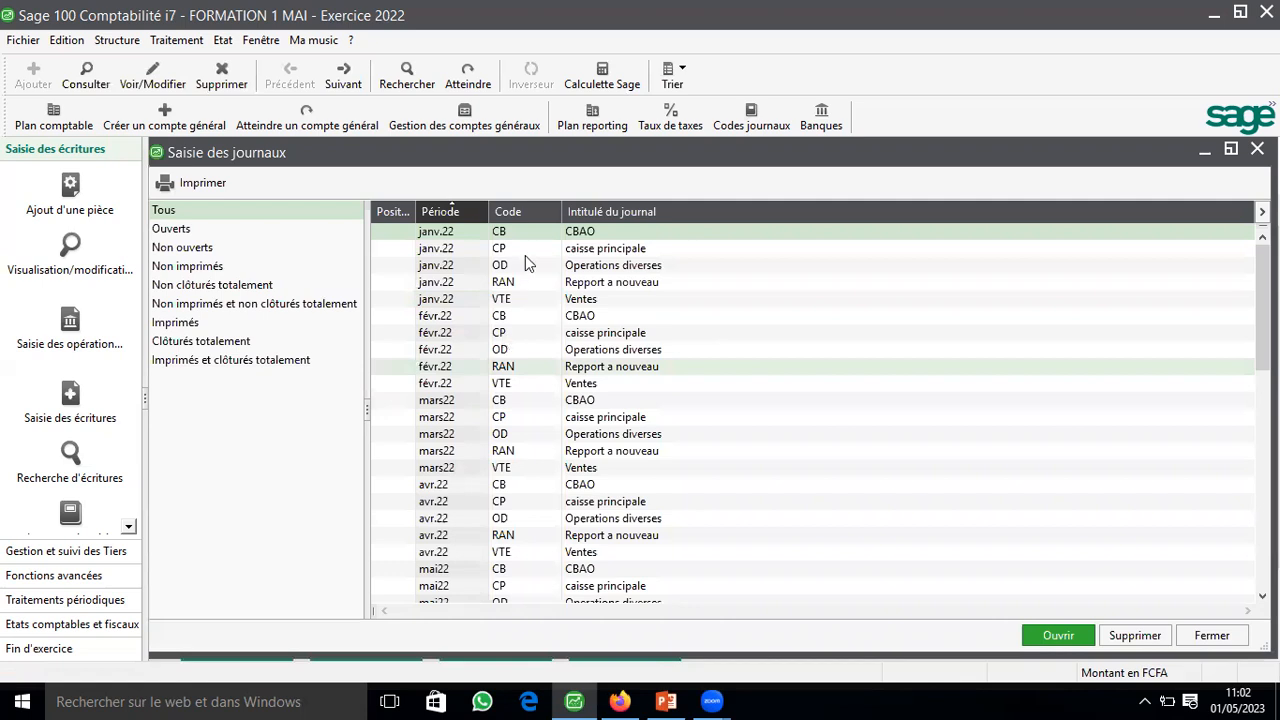
click(117, 40)
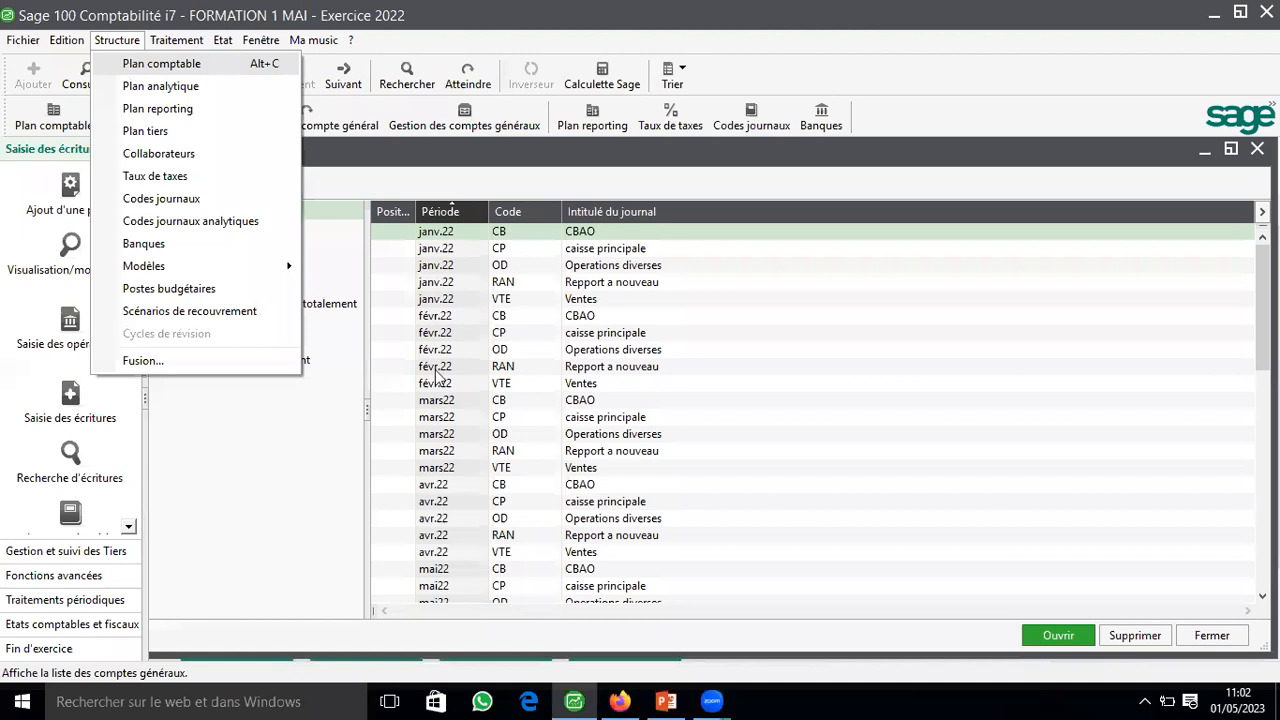
click(131, 68)
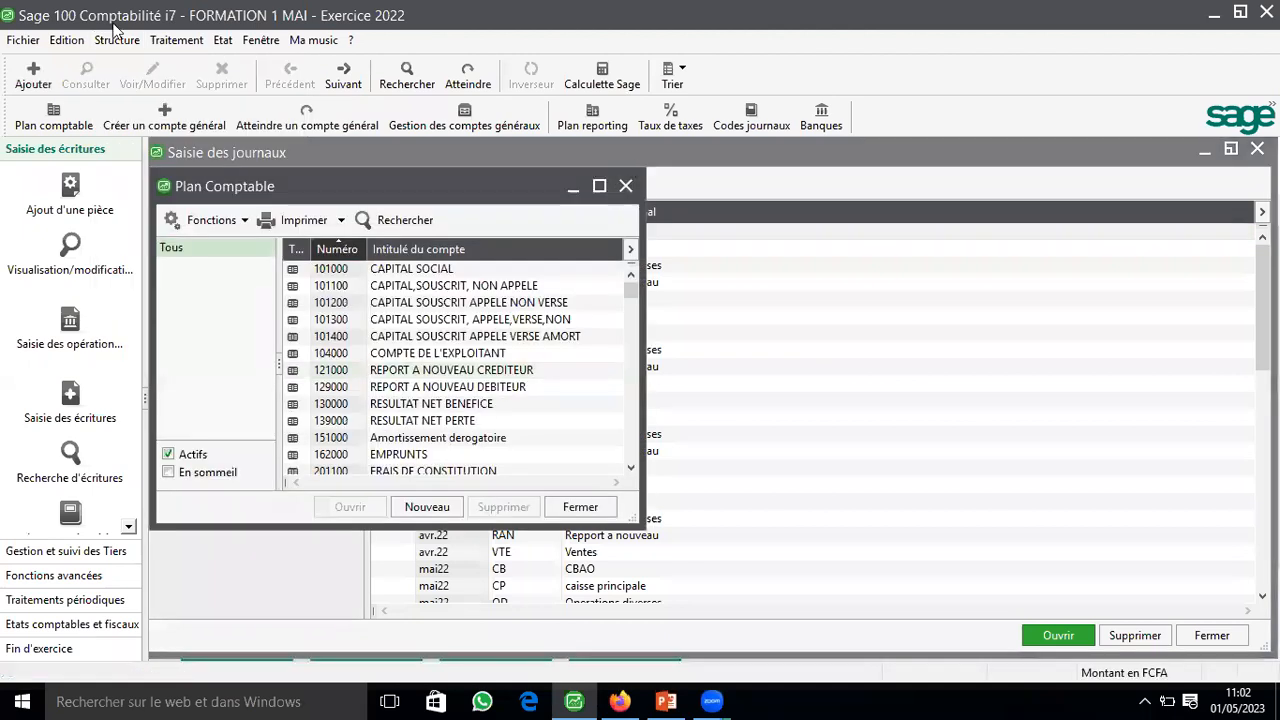
click(626, 186)
Step: Open the list of journal codes (Codes journaux)
click(117, 40)
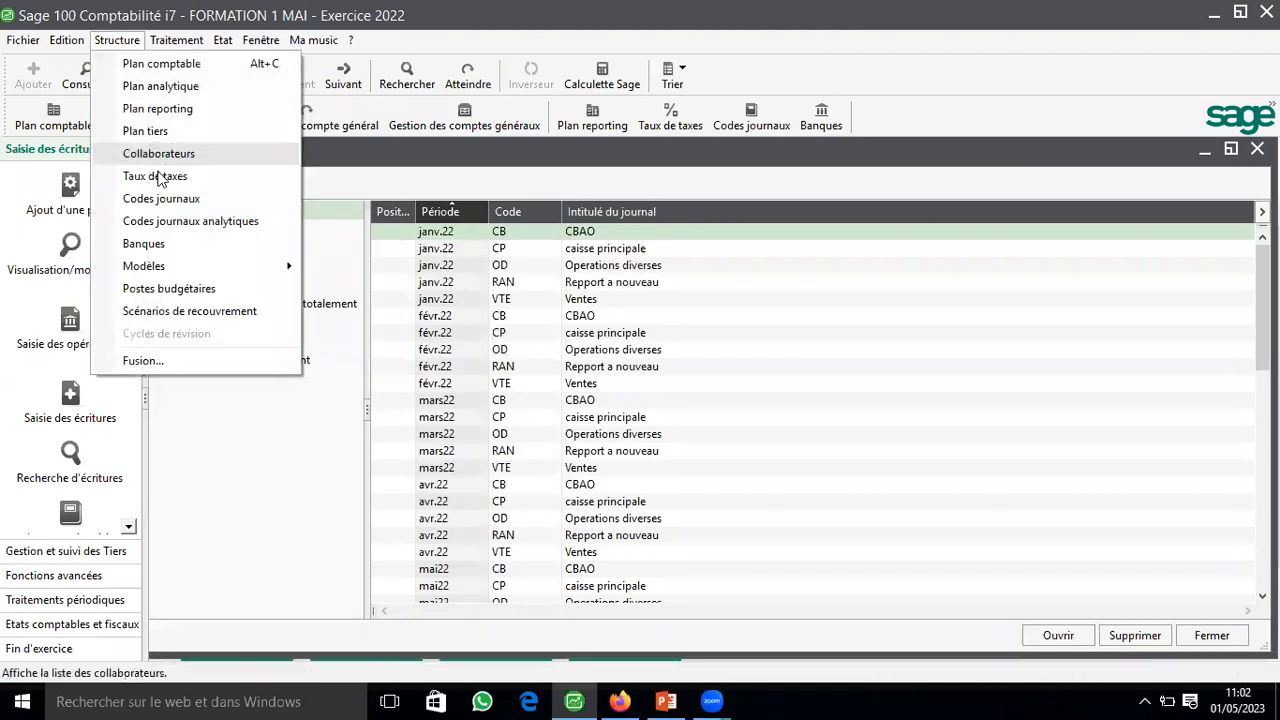
click(161, 199)
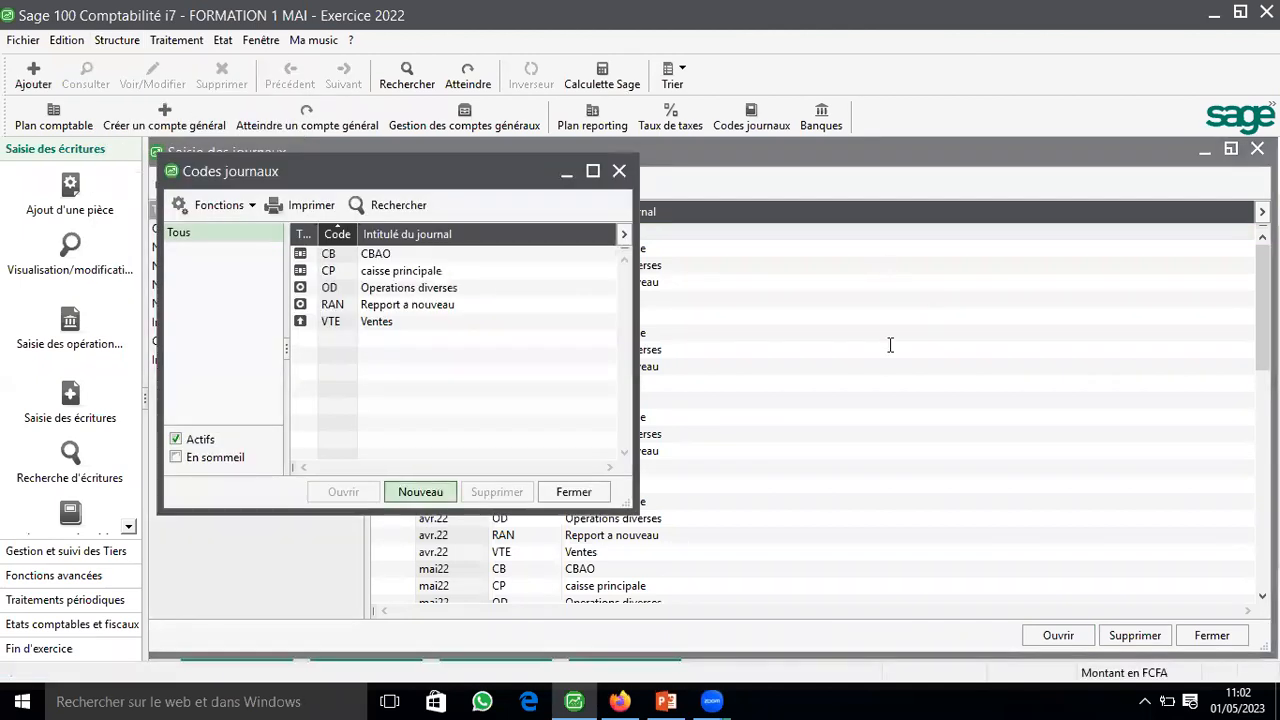
Step: Try to create a purchases (Achats) journal with code ACH and title ACHAT
text(ACH)
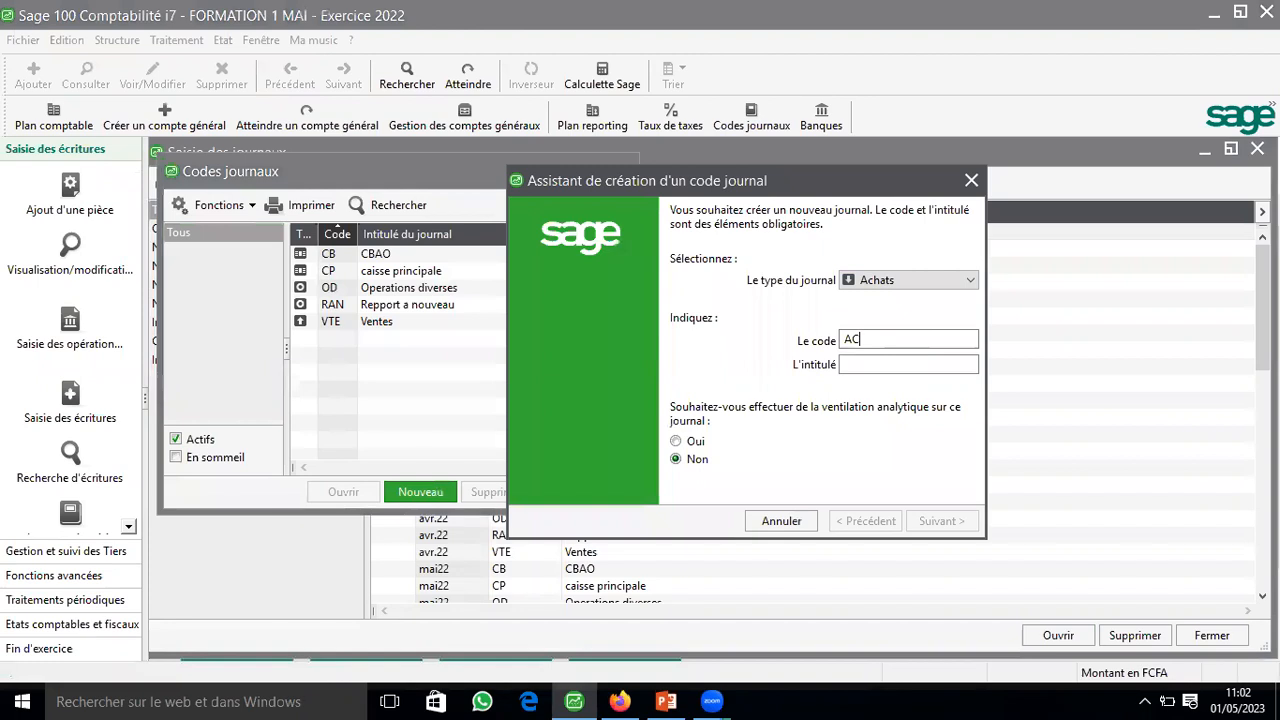
click(869, 365)
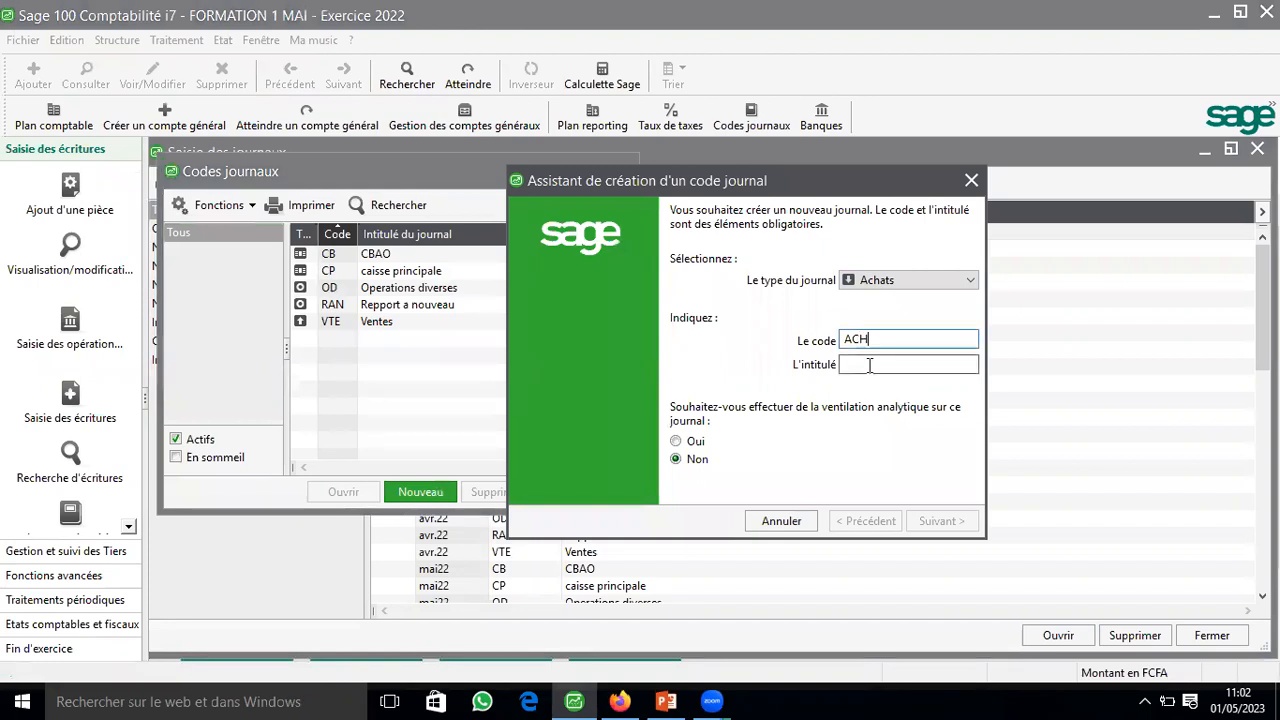
text(ACHAT)
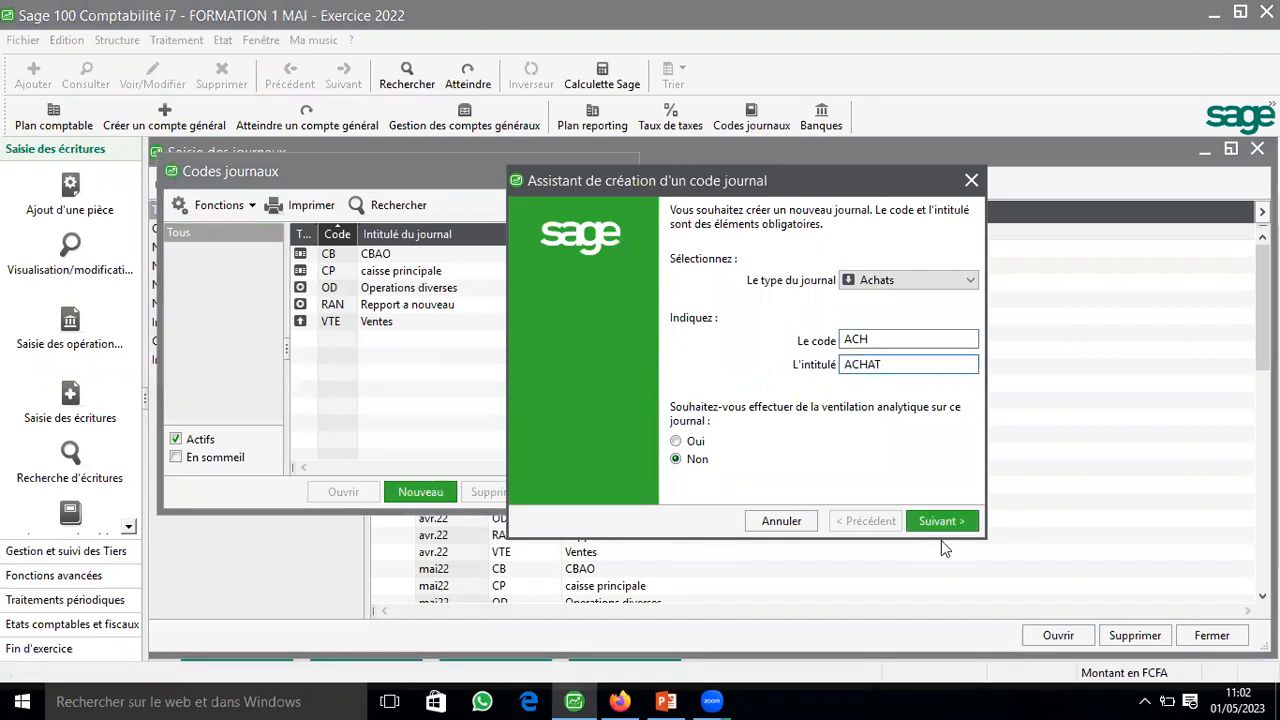
click(941, 521)
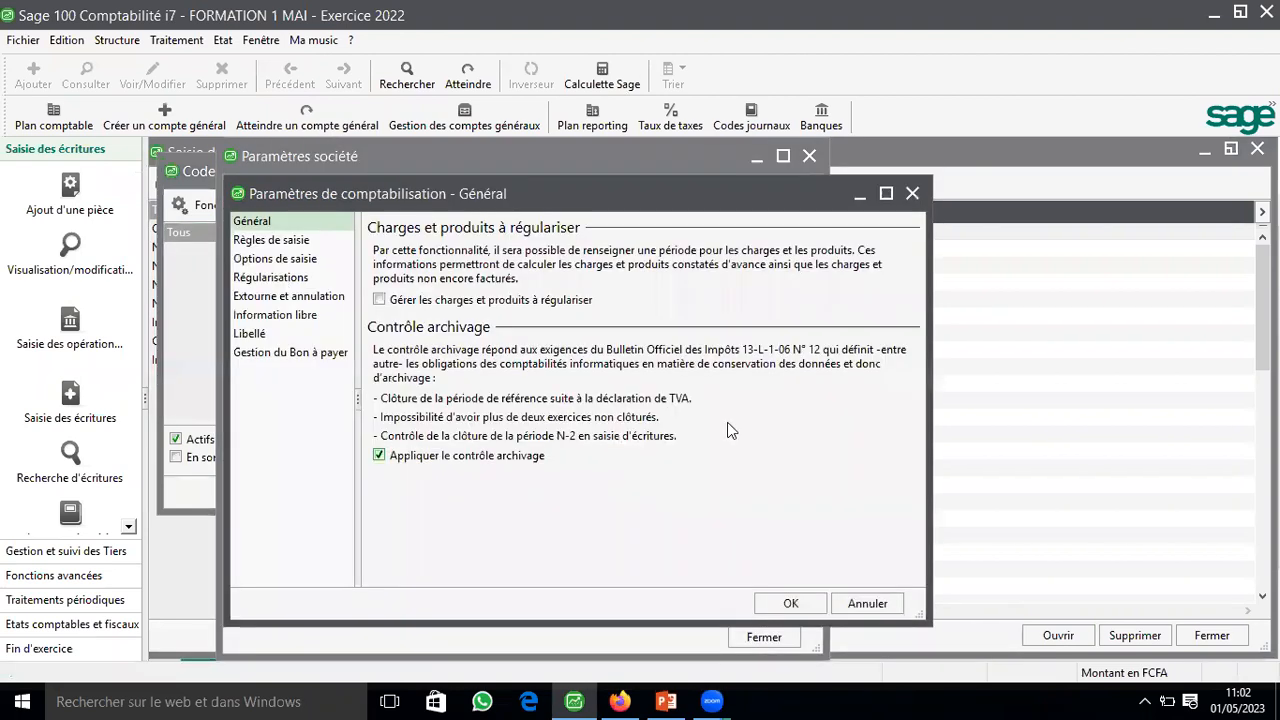
Step: Disable file-wide continuous numbering and document number protection (Protéger la zone N° de pièce) in the accounting entry rules, and close the company settings
click(379, 455)
click(776, 434)
click(264, 238)
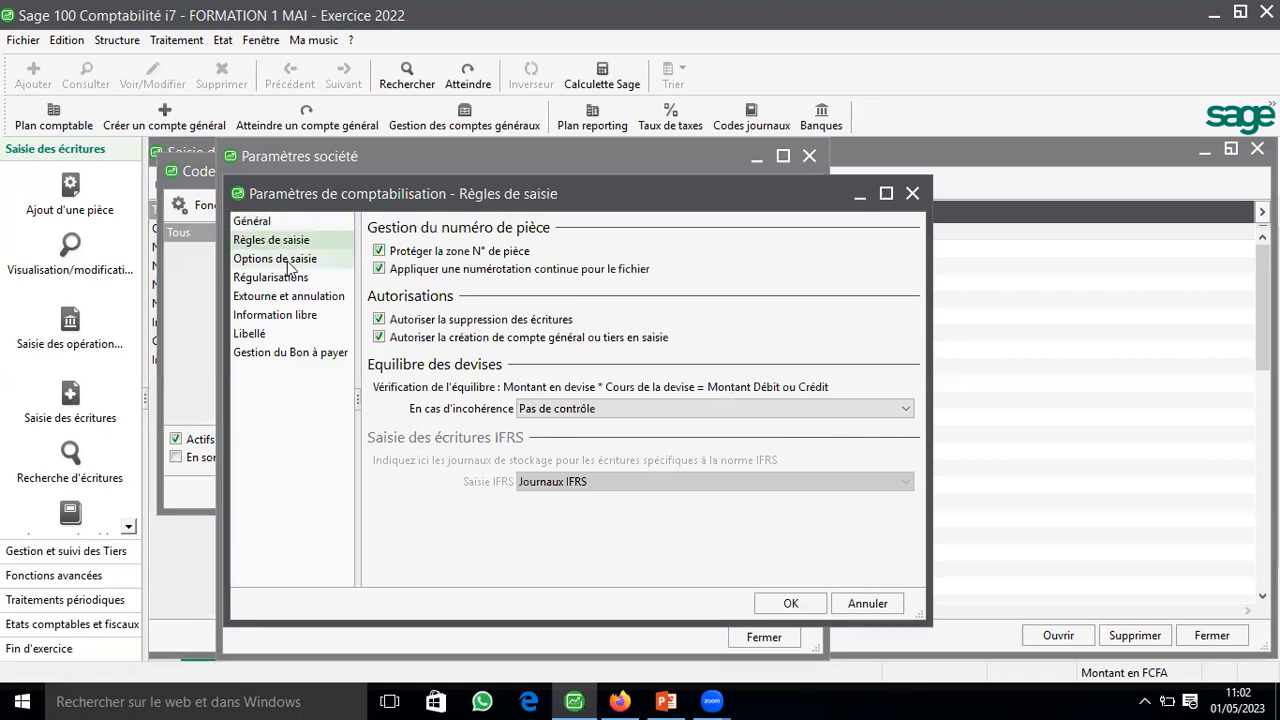
click(379, 268)
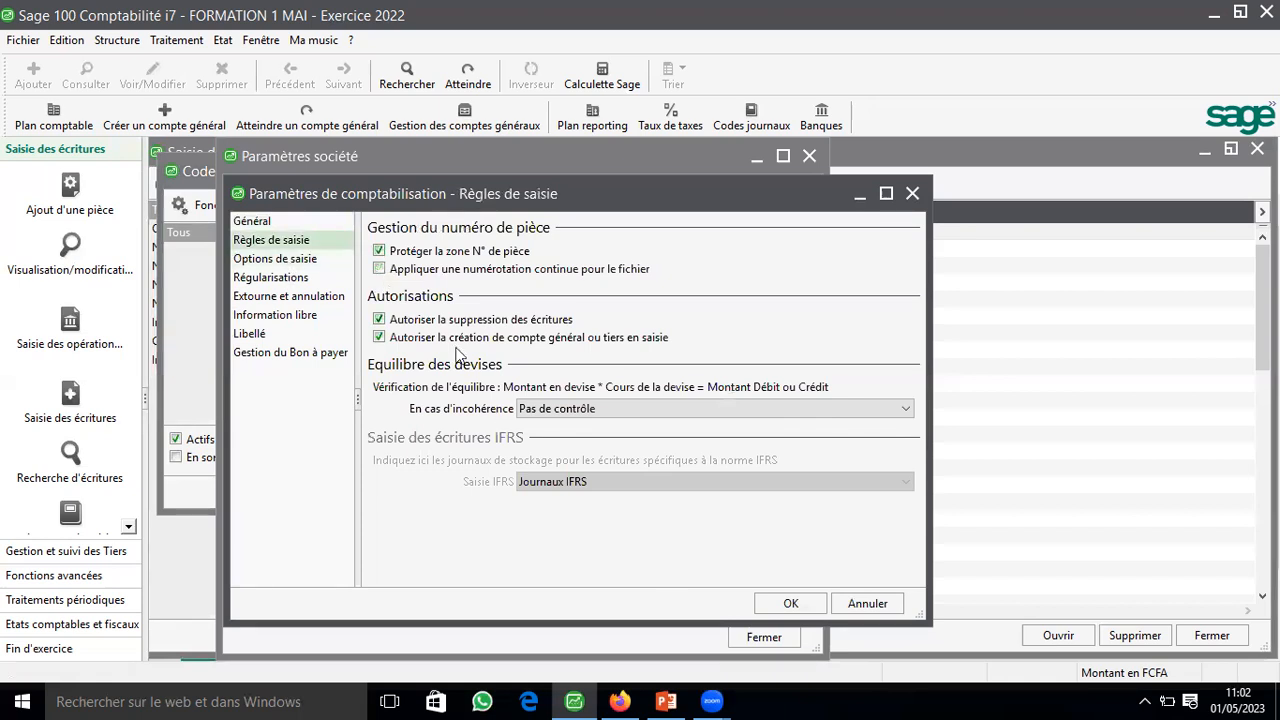
click(379, 252)
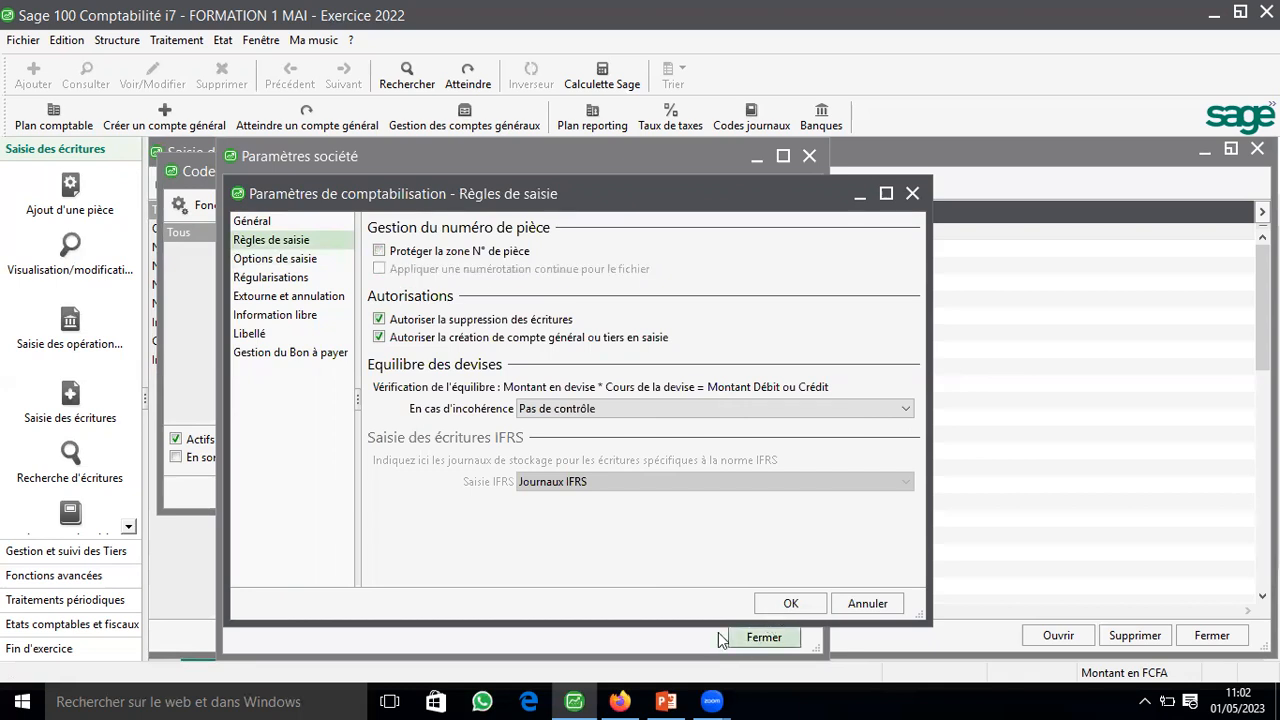
click(766, 642)
click(769, 645)
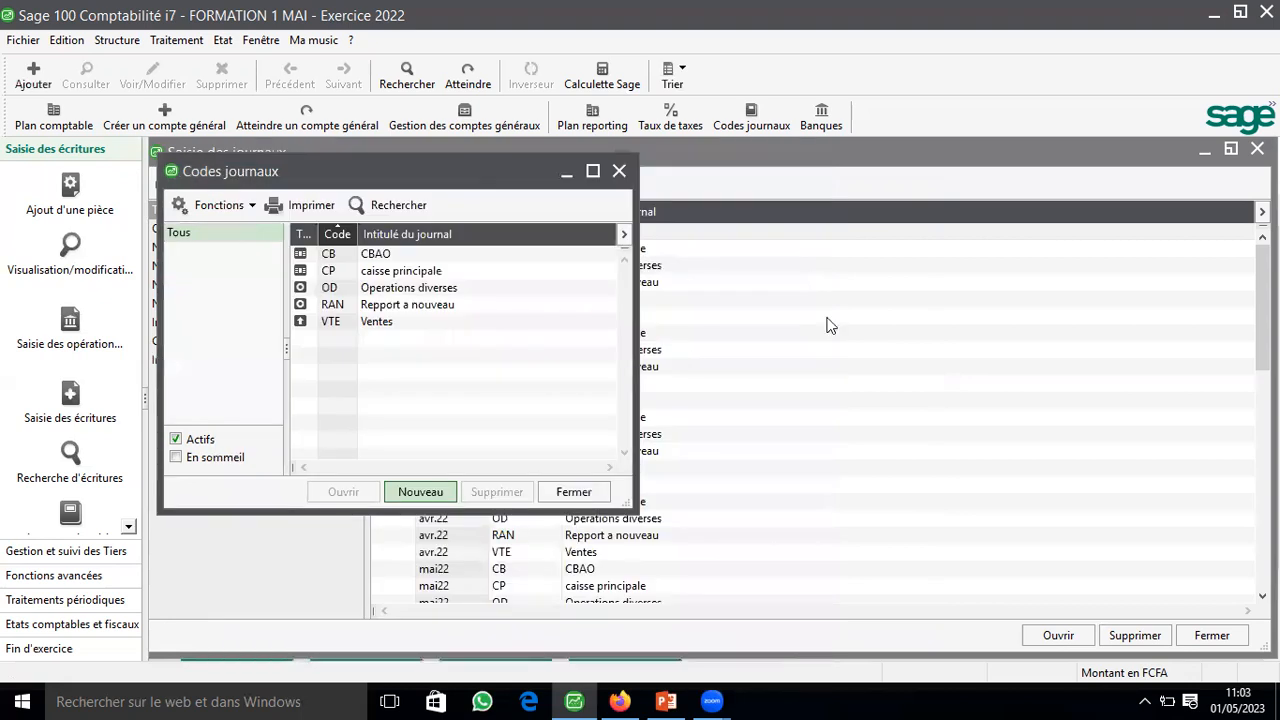
Step: Create an Achats journal with code ACH, title ACHAT and continuous numbering per journal, validating it to create another one
text(A)
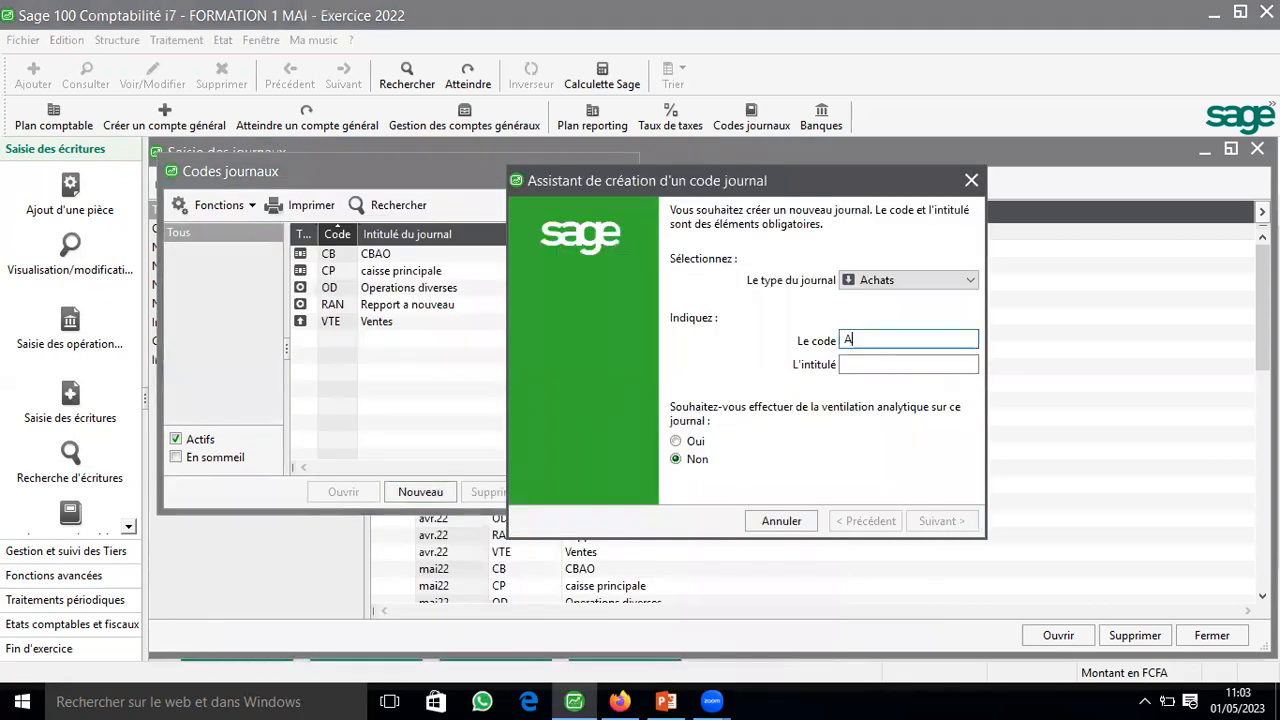
text(CH)
key(Tab)
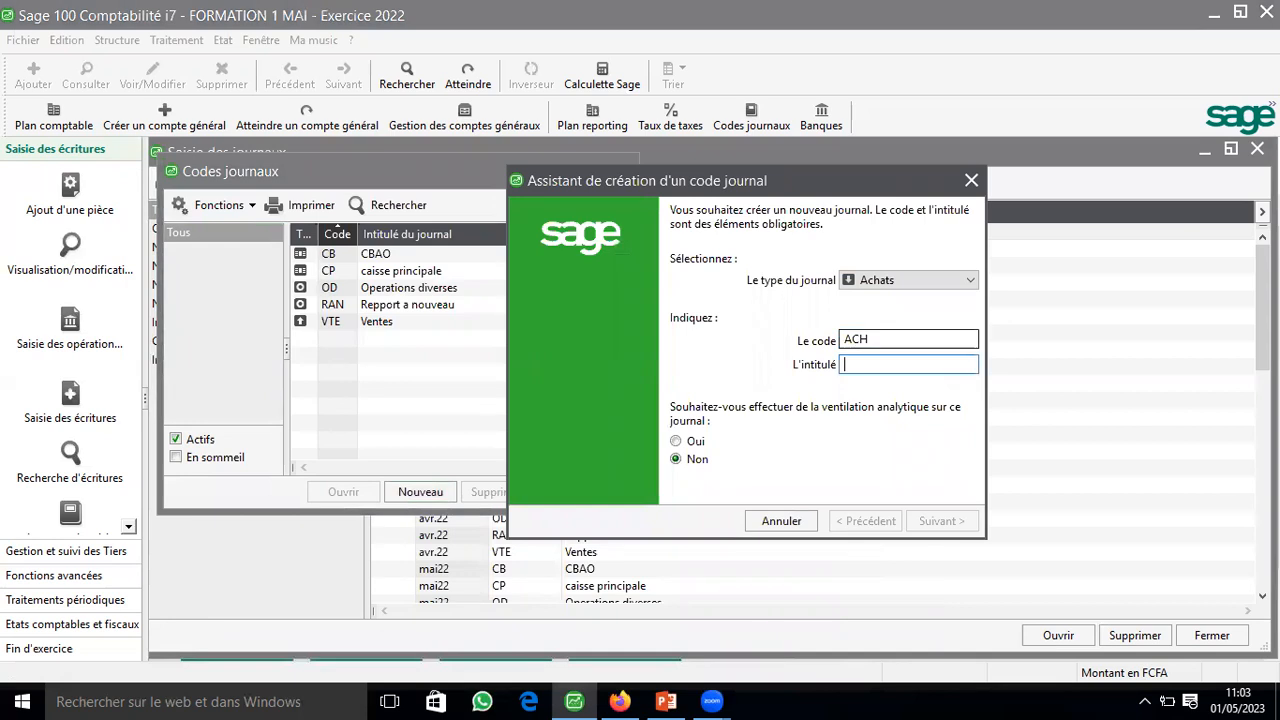
text(CH)
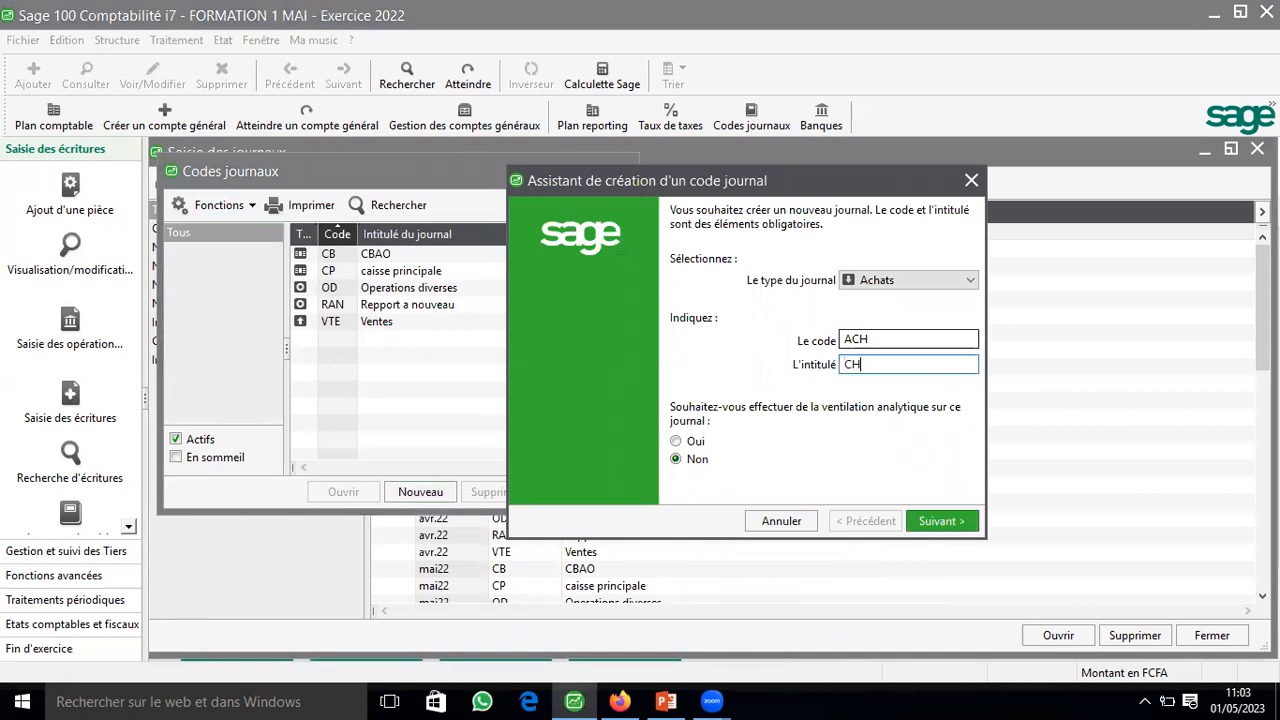
key(BackSpace)
text(AH)
key(BackSpace)
key(BackSpace)
key(BackSpace)
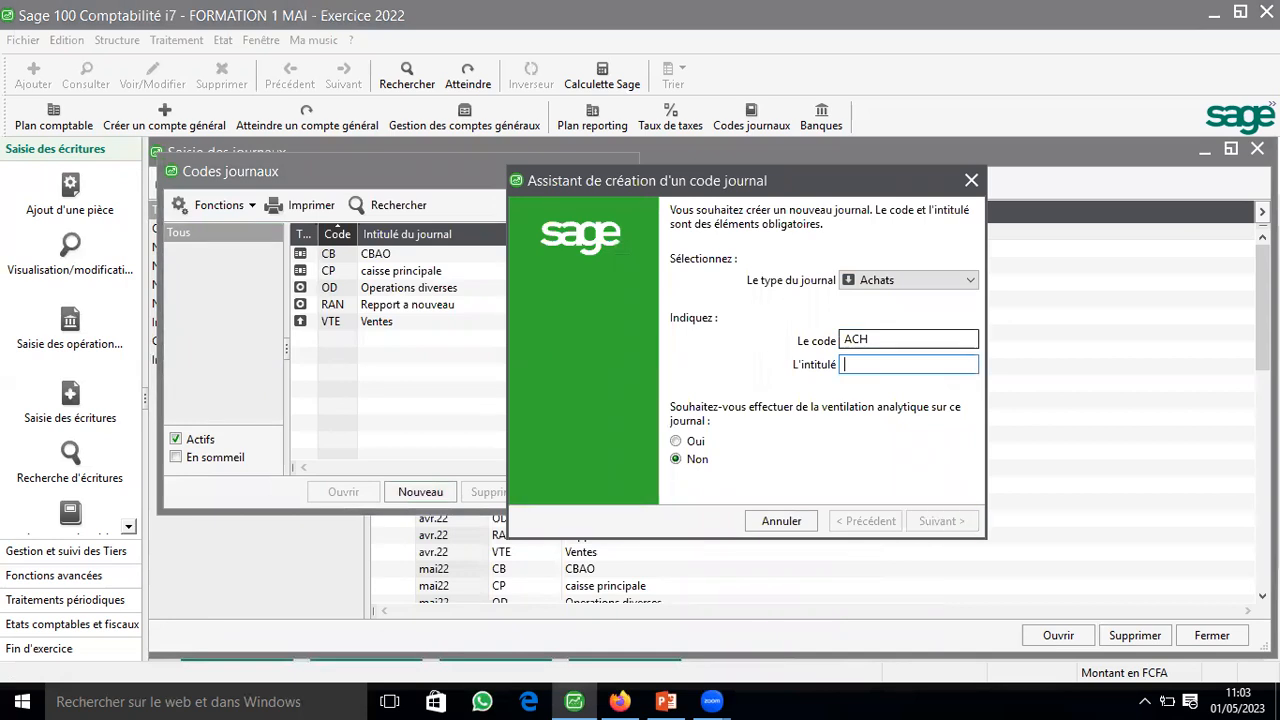
text(ACHAT)
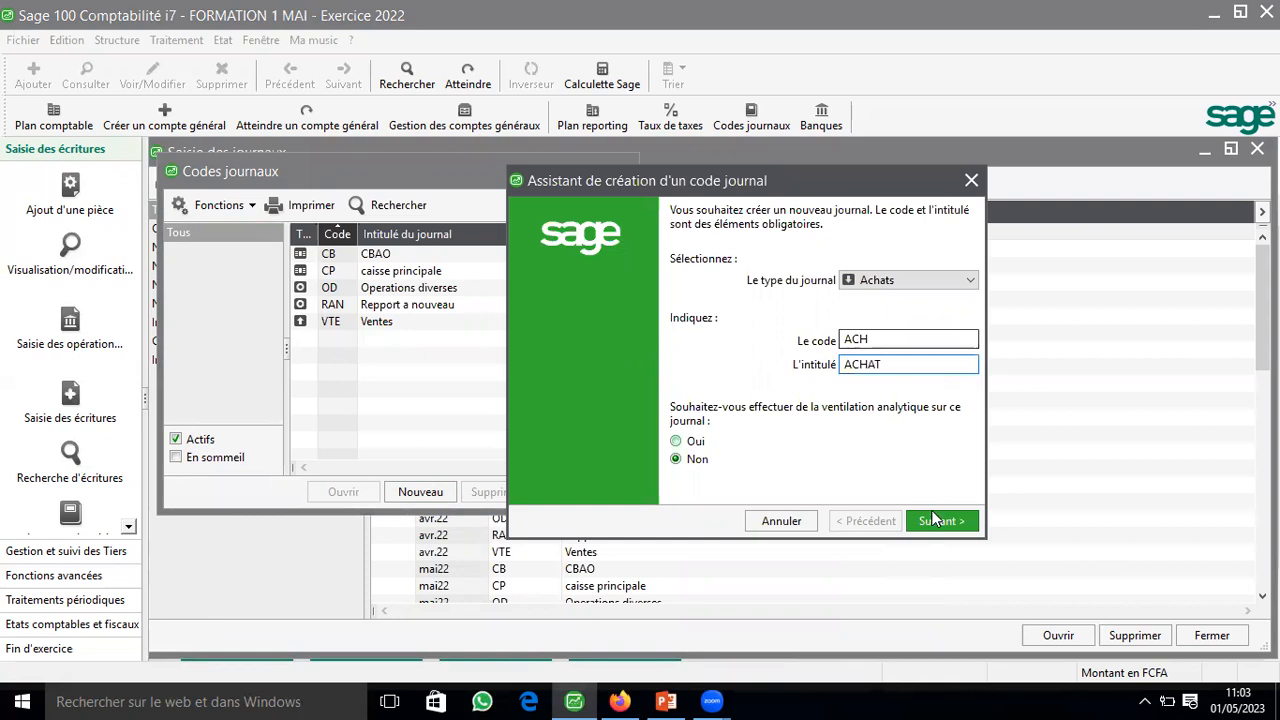
click(933, 520)
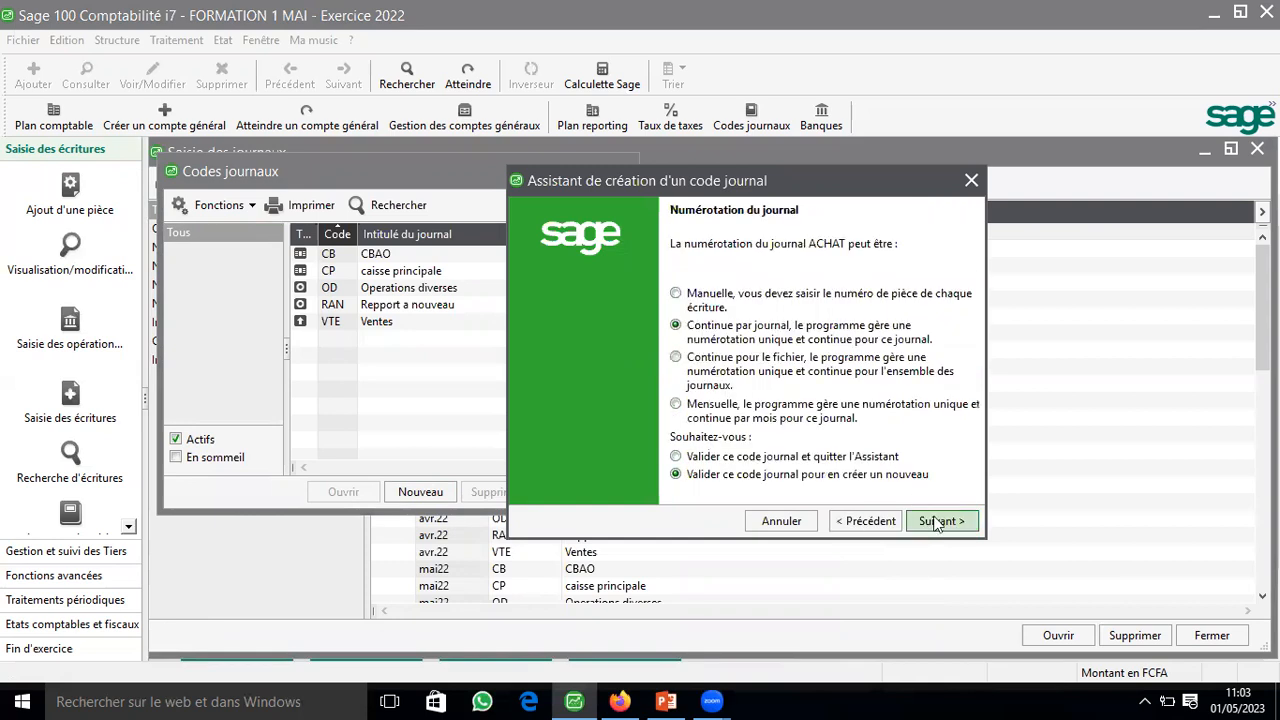
click(936, 521)
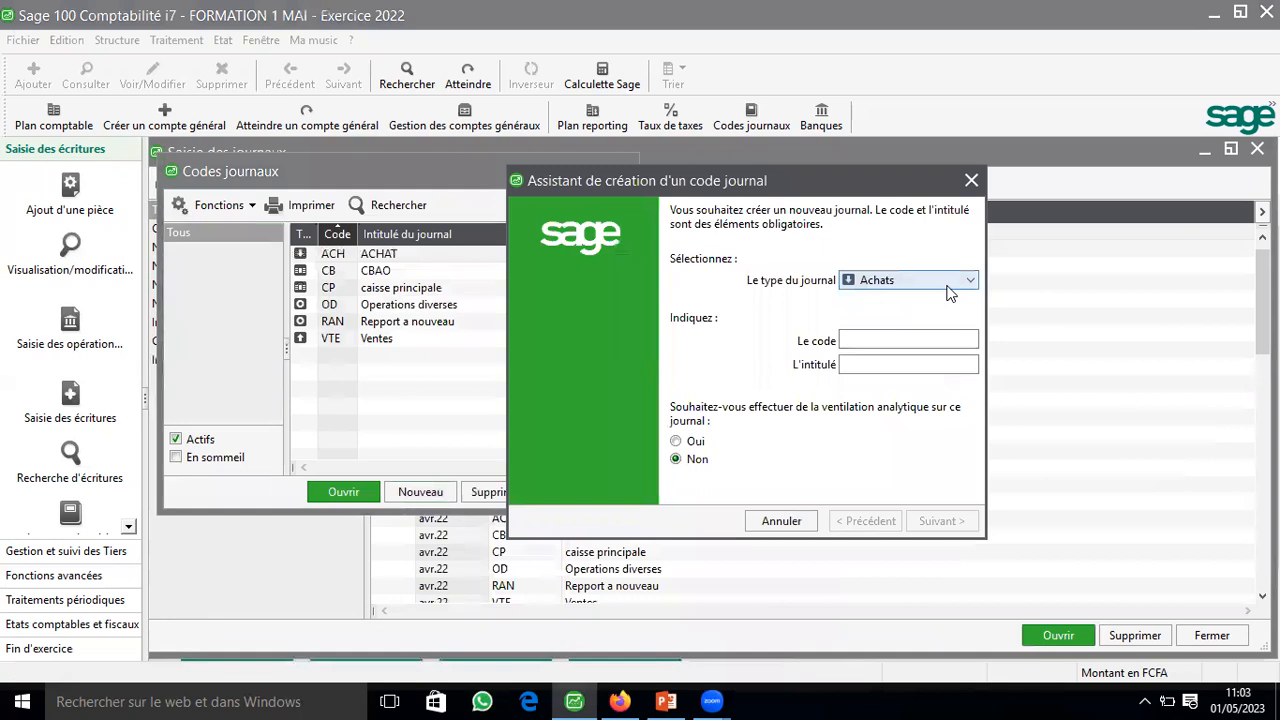
Step: Define a new Trésorerie journal with code BI and title BICIAB, without analytical allocation
click(946, 284)
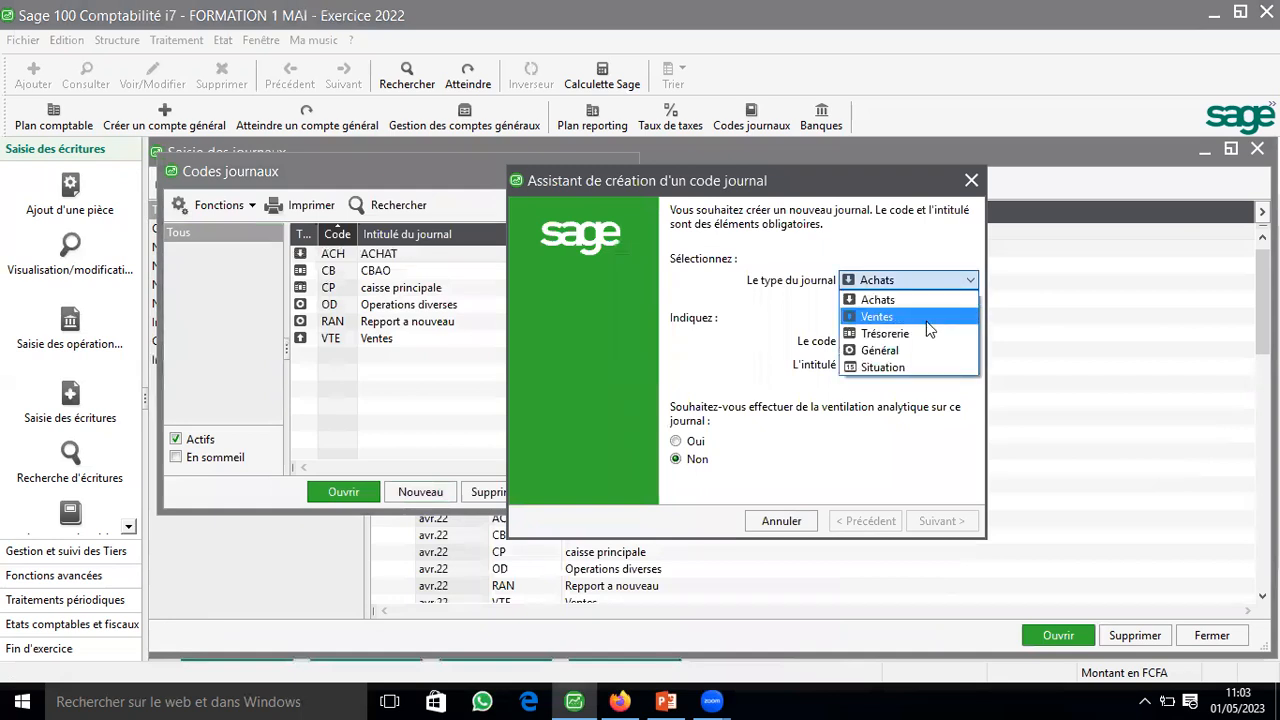
click(952, 281)
click(915, 281)
click(897, 336)
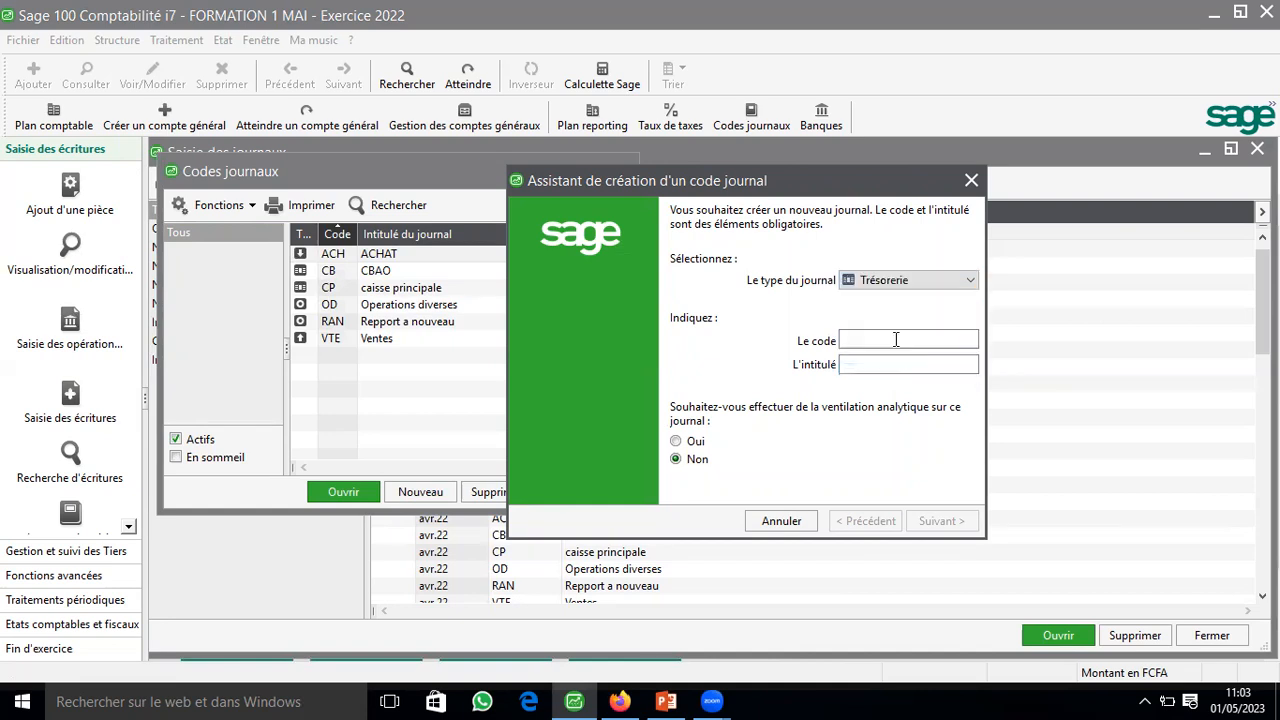
click(896, 340)
text(BI)
key(Tab)
text(BI)
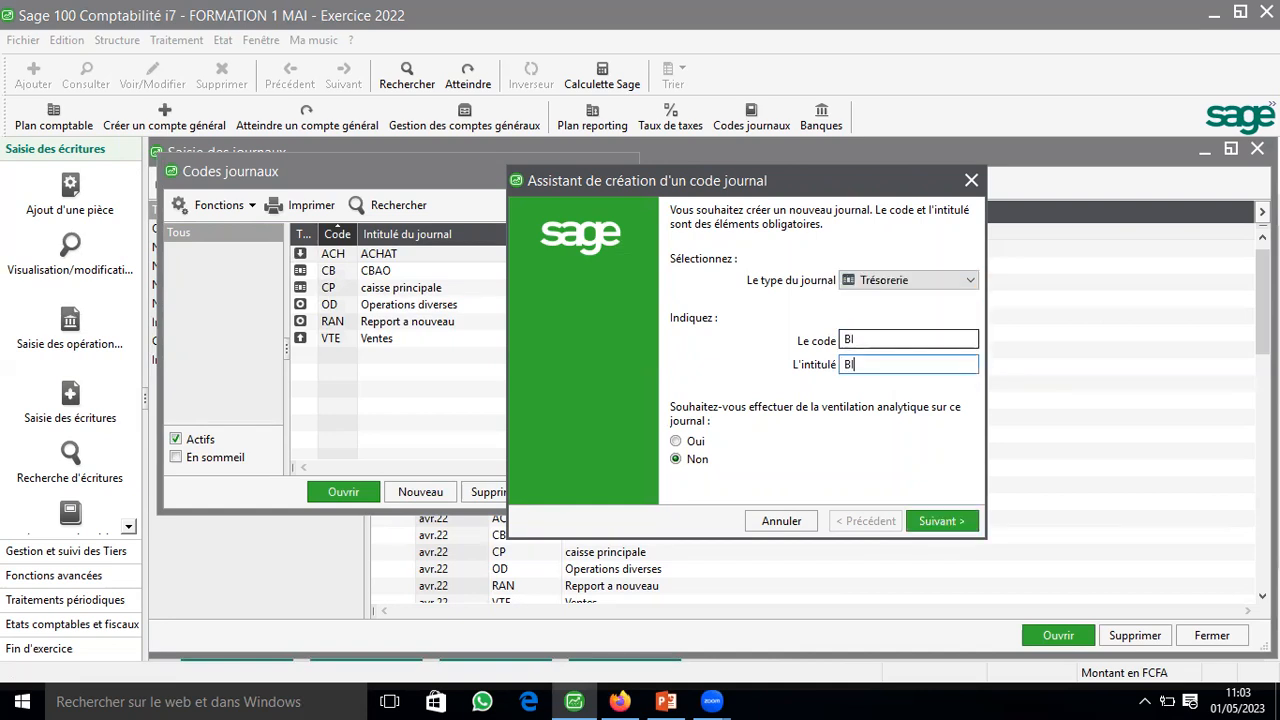
text(CIAB)
click(929, 525)
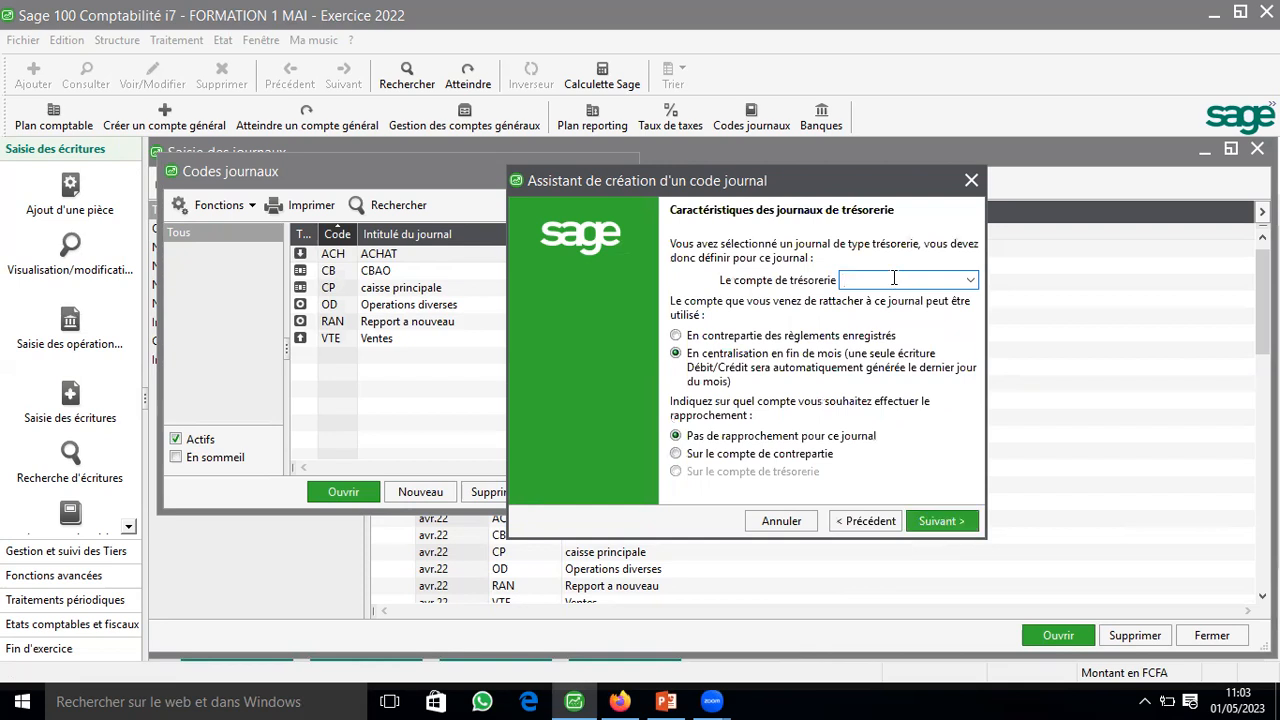
Step: Assign treasury account 521200 to the BICIAB journal as contrepartie des règlements enregistrés, without reconciliation, and validate it with continuous numbering per journal
text(521)
click(975, 281)
click(969, 296)
click(707, 343)
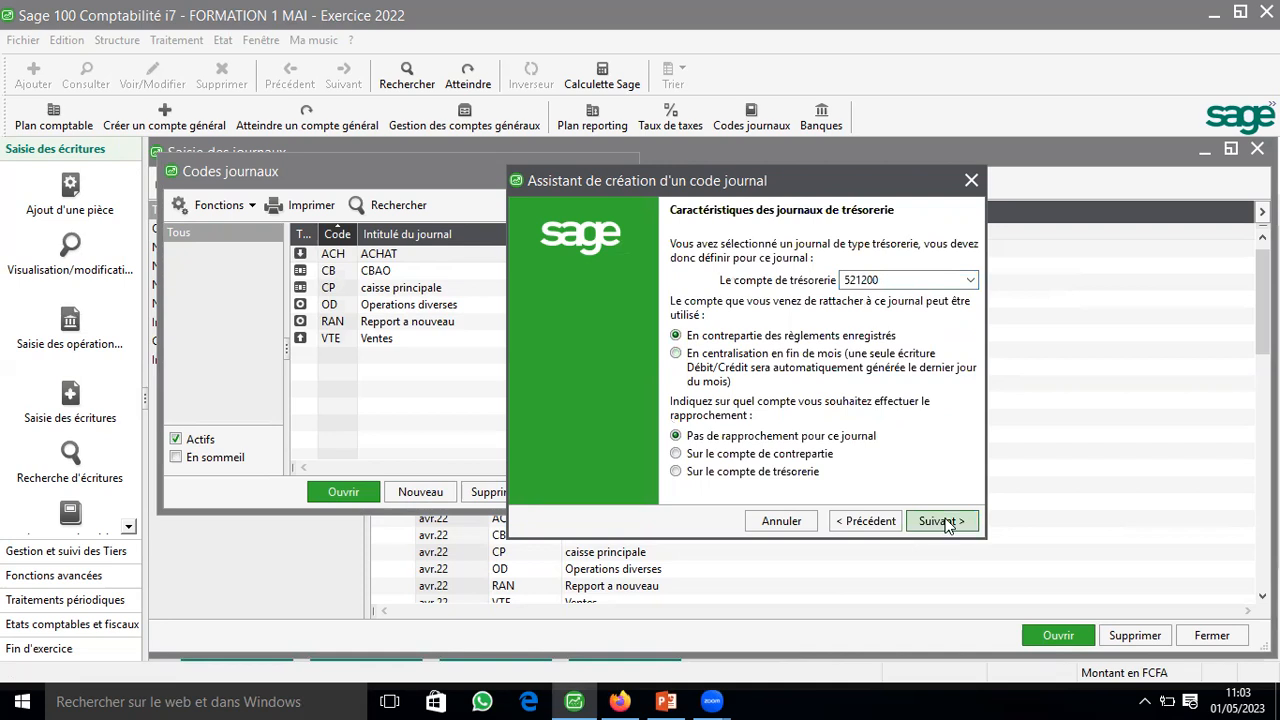
click(945, 521)
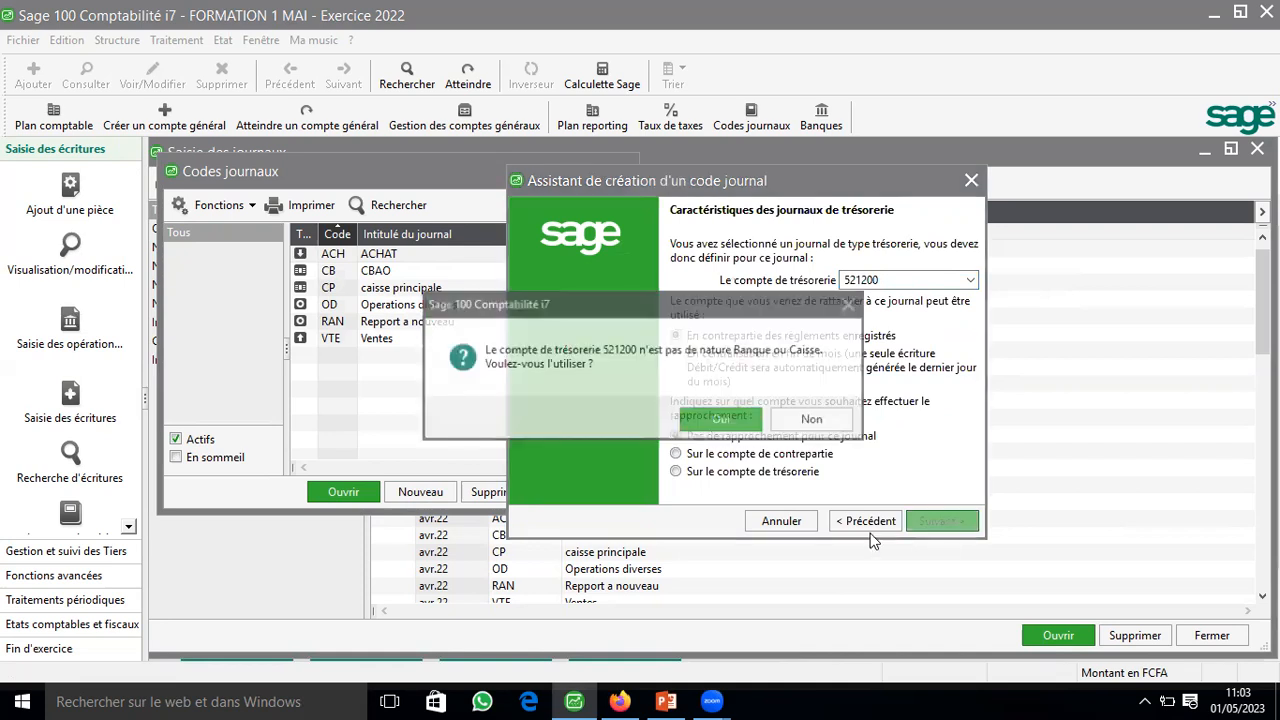
click(721, 421)
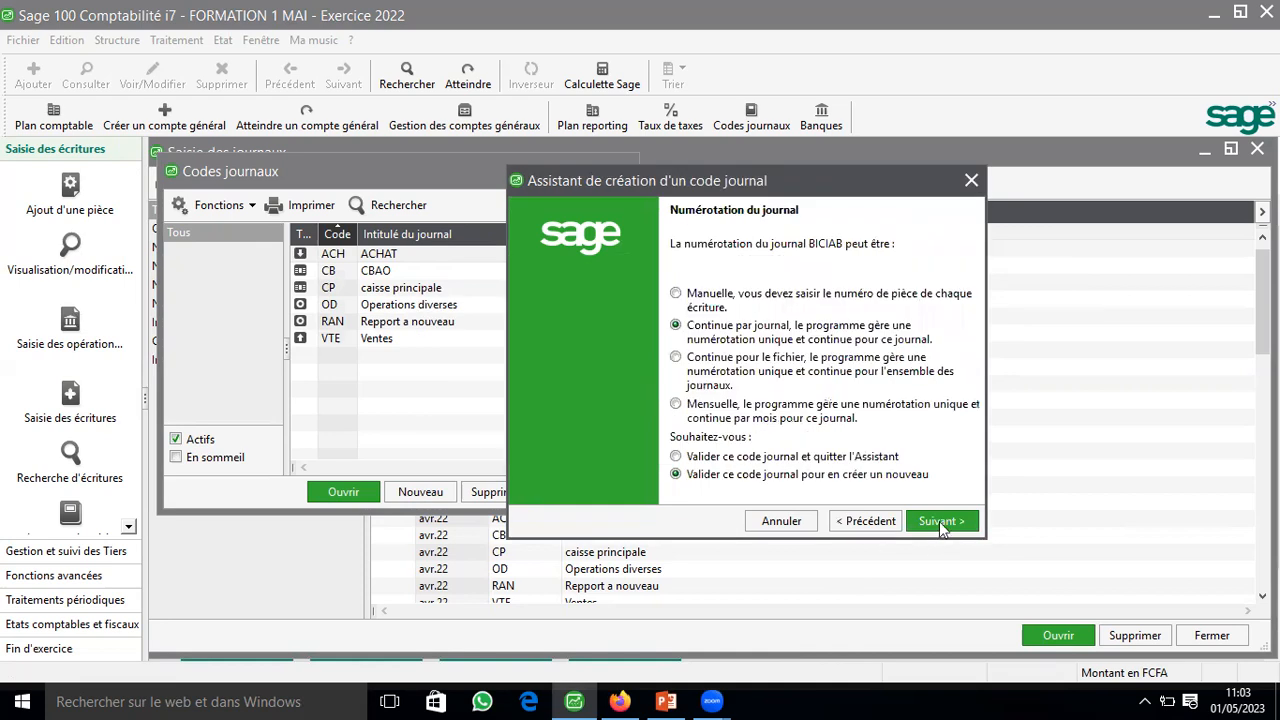
click(941, 524)
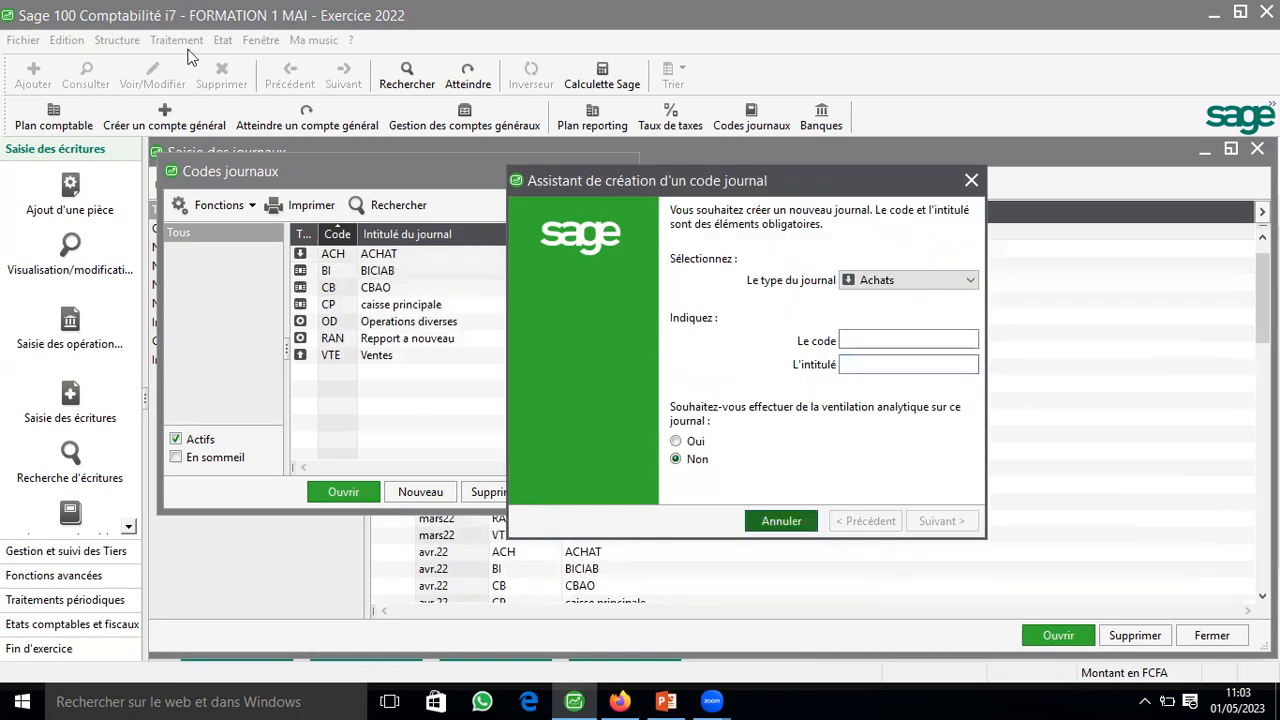
Step: Set the nature of general account 521200 BICIAB to Banque, save it, and close the chart of accounts and journal codes lists
click(119, 42)
click(131, 62)
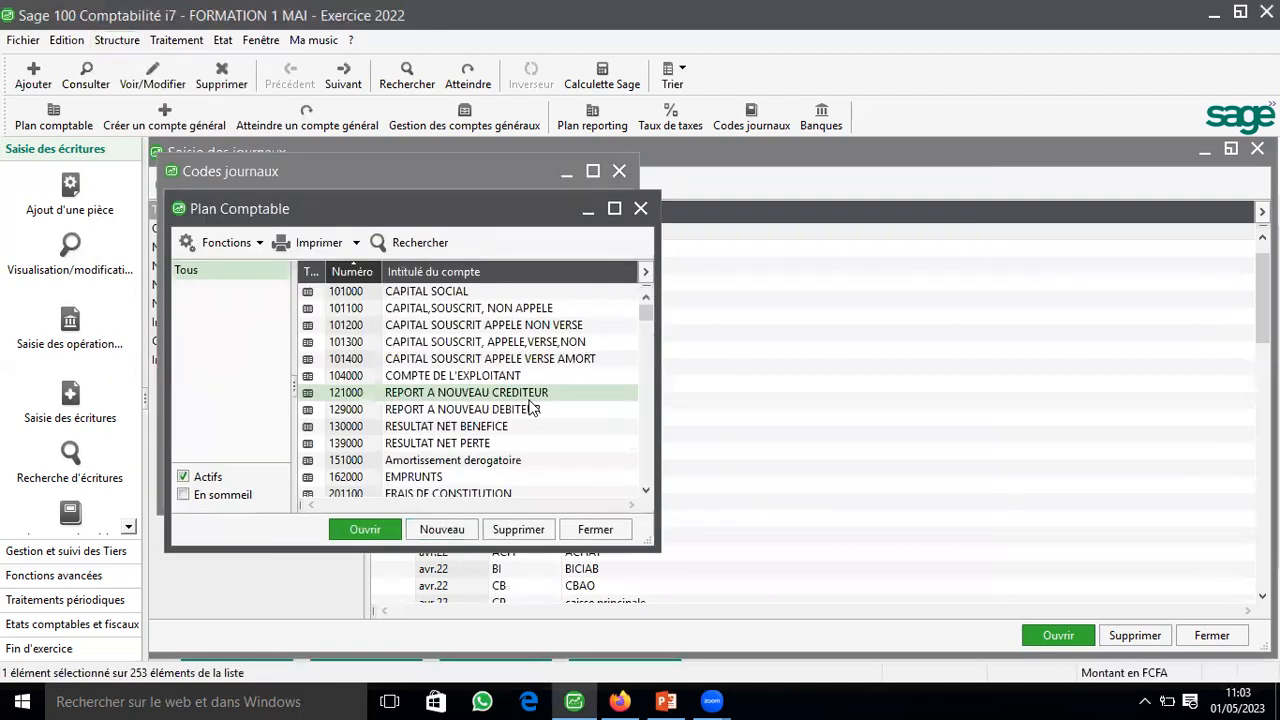
key(5)
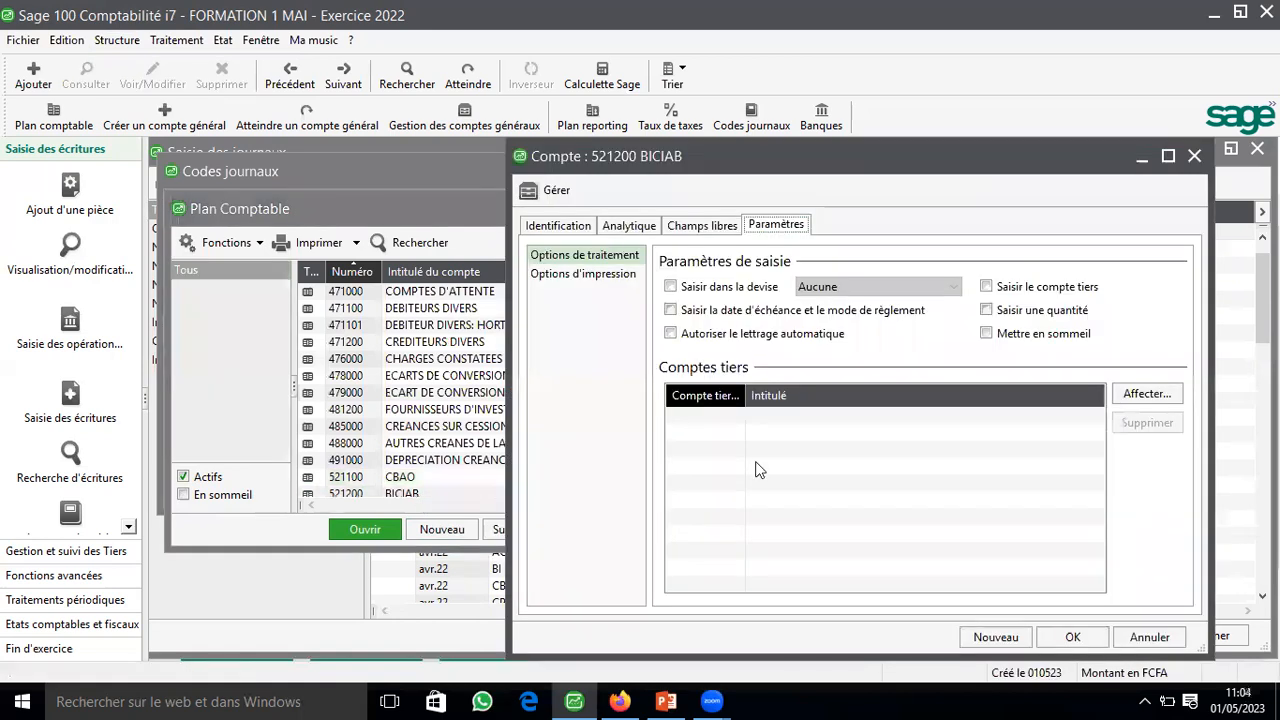
key(ctrl+Tab)
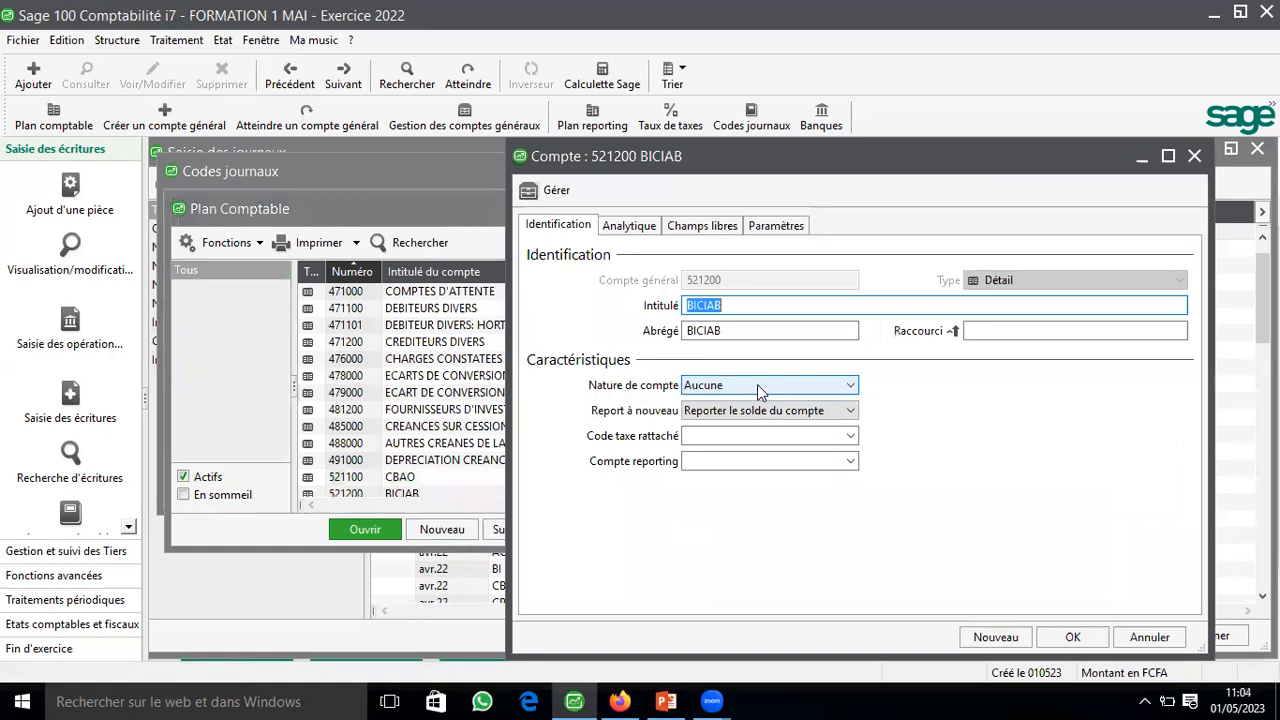
click(757, 385)
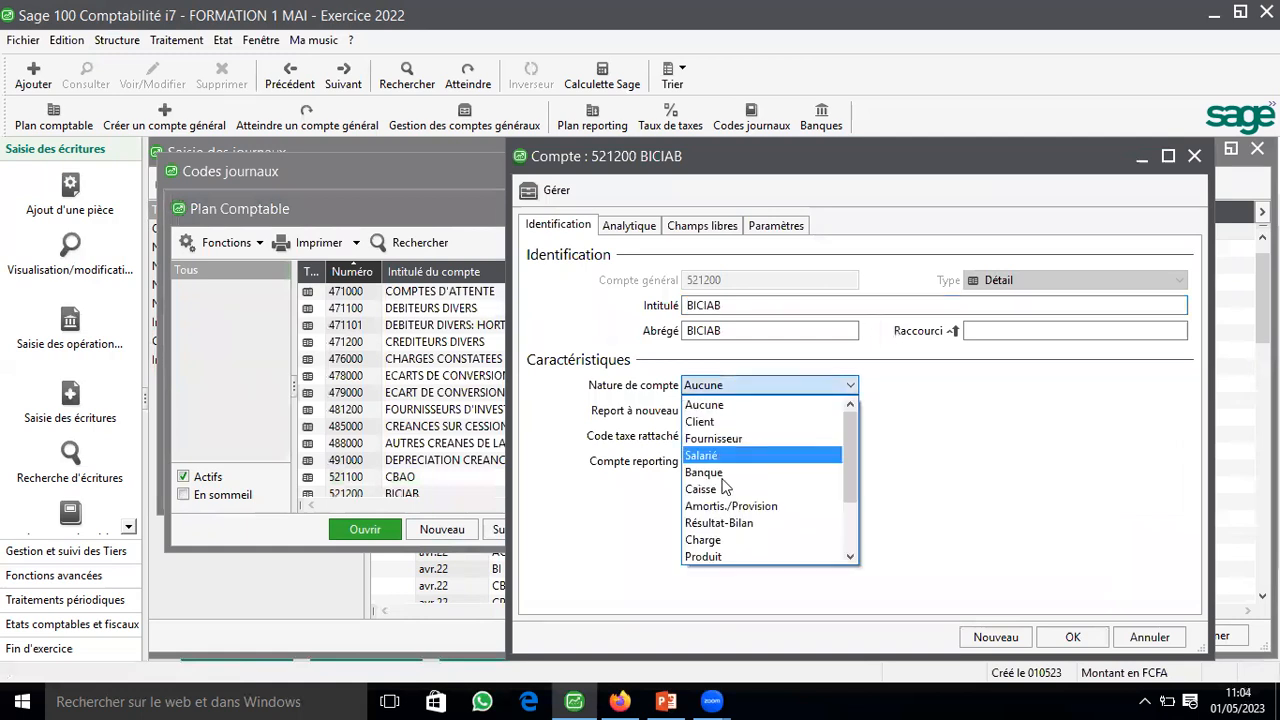
click(730, 472)
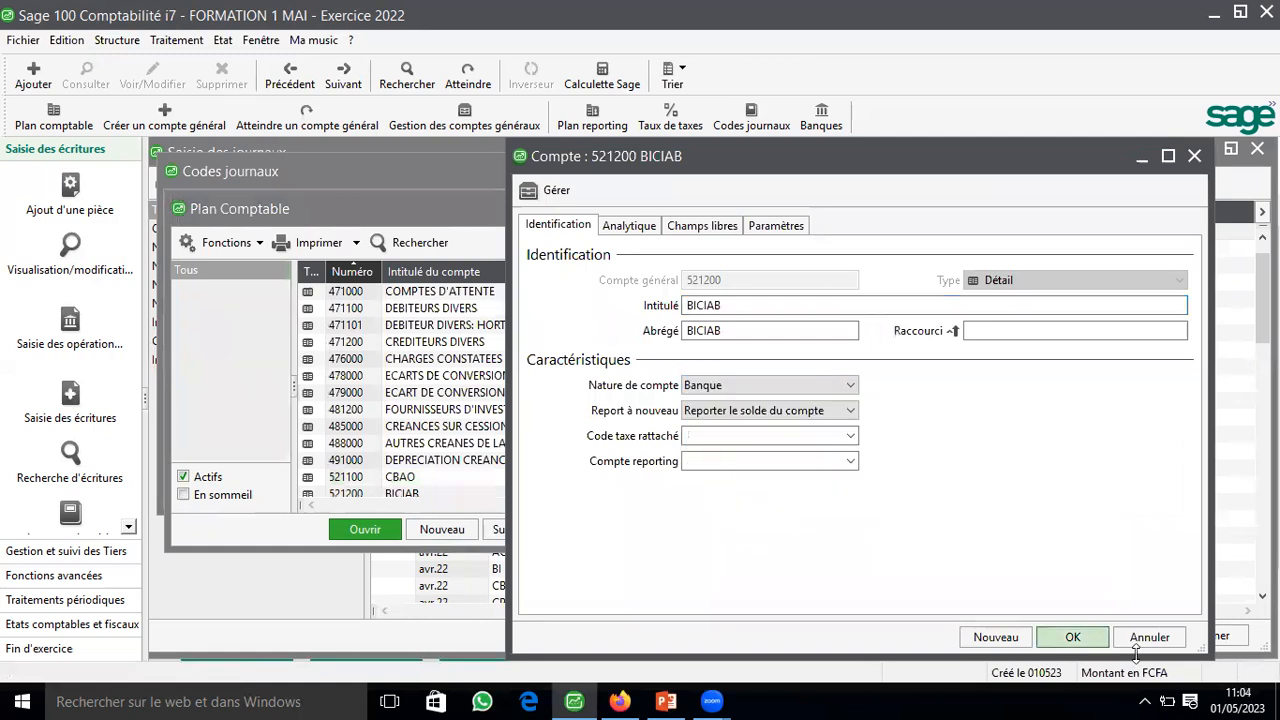
click(1072, 637)
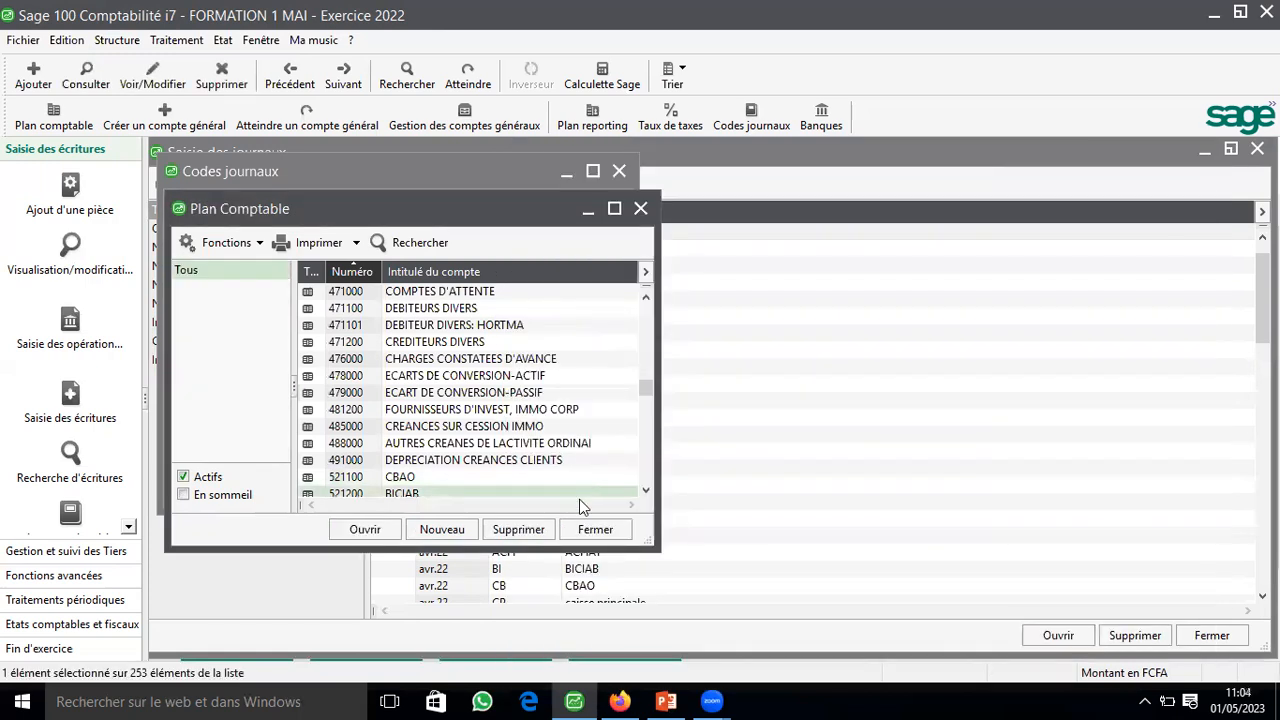
click(593, 528)
click(578, 500)
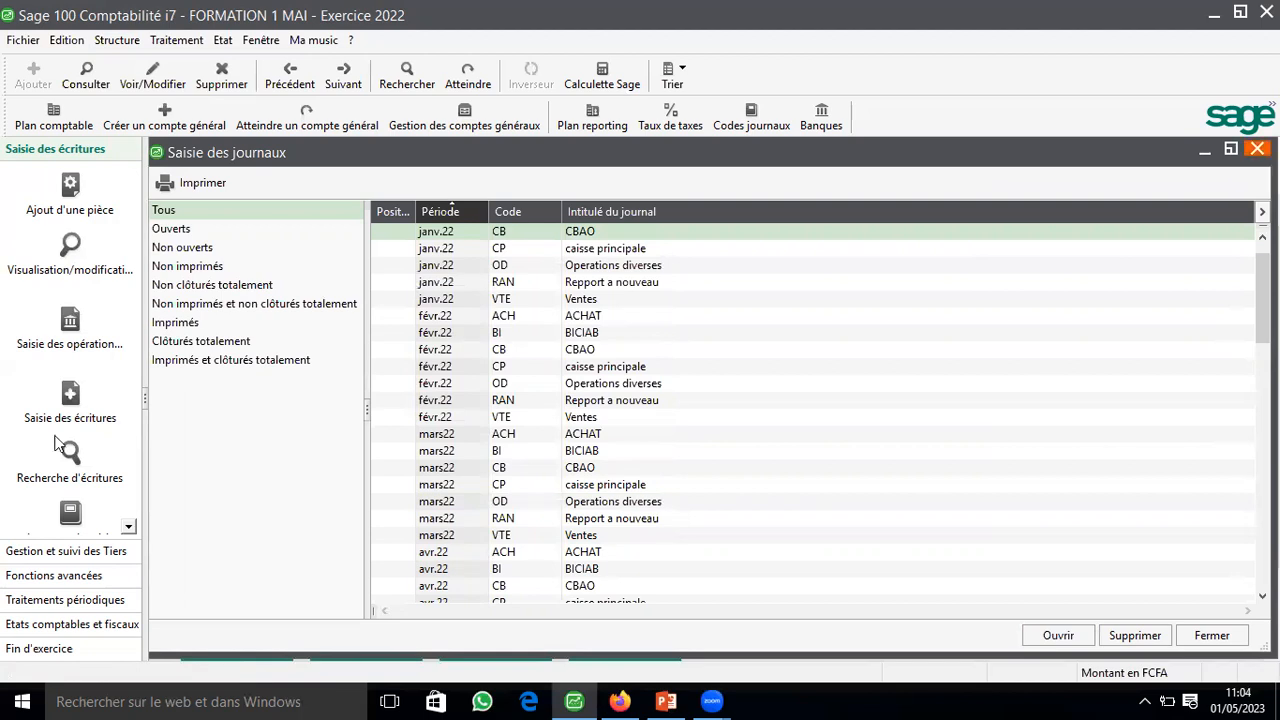
Step: Open the ACHAT journal for January 2022 in journal entry, maximize it and auto-adjust its column widths
click(70, 514)
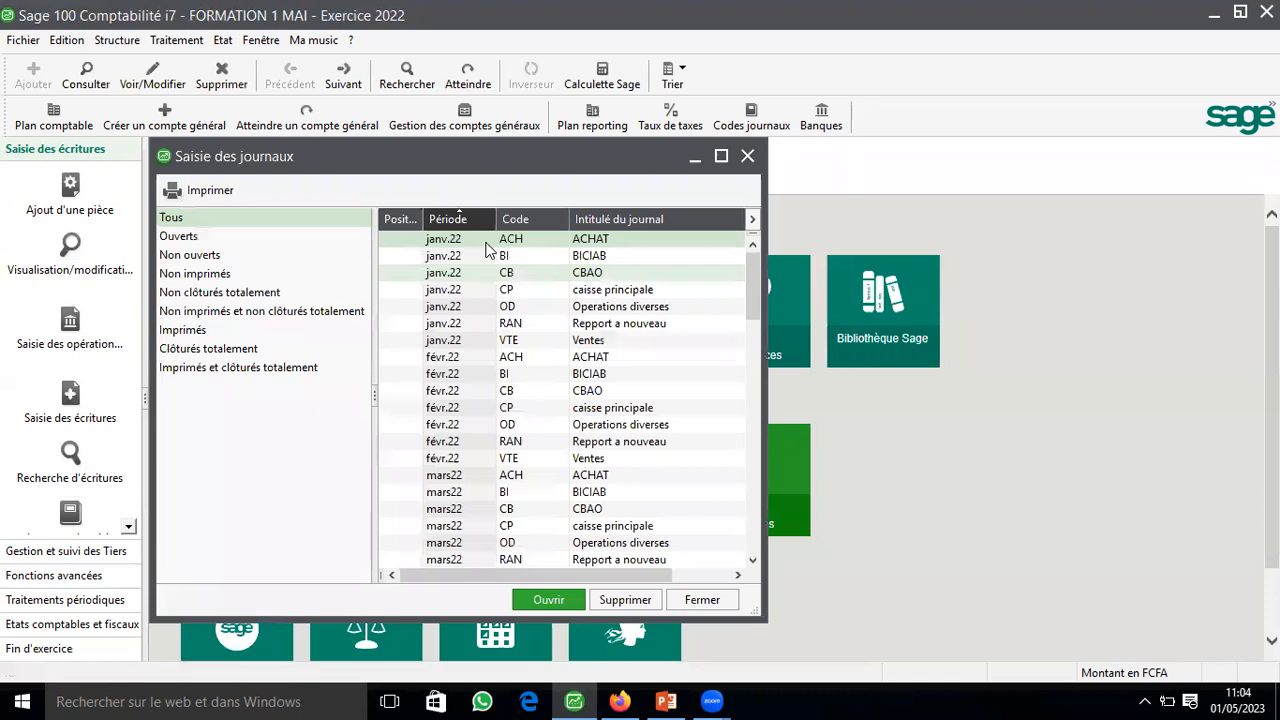
double_click(487, 242)
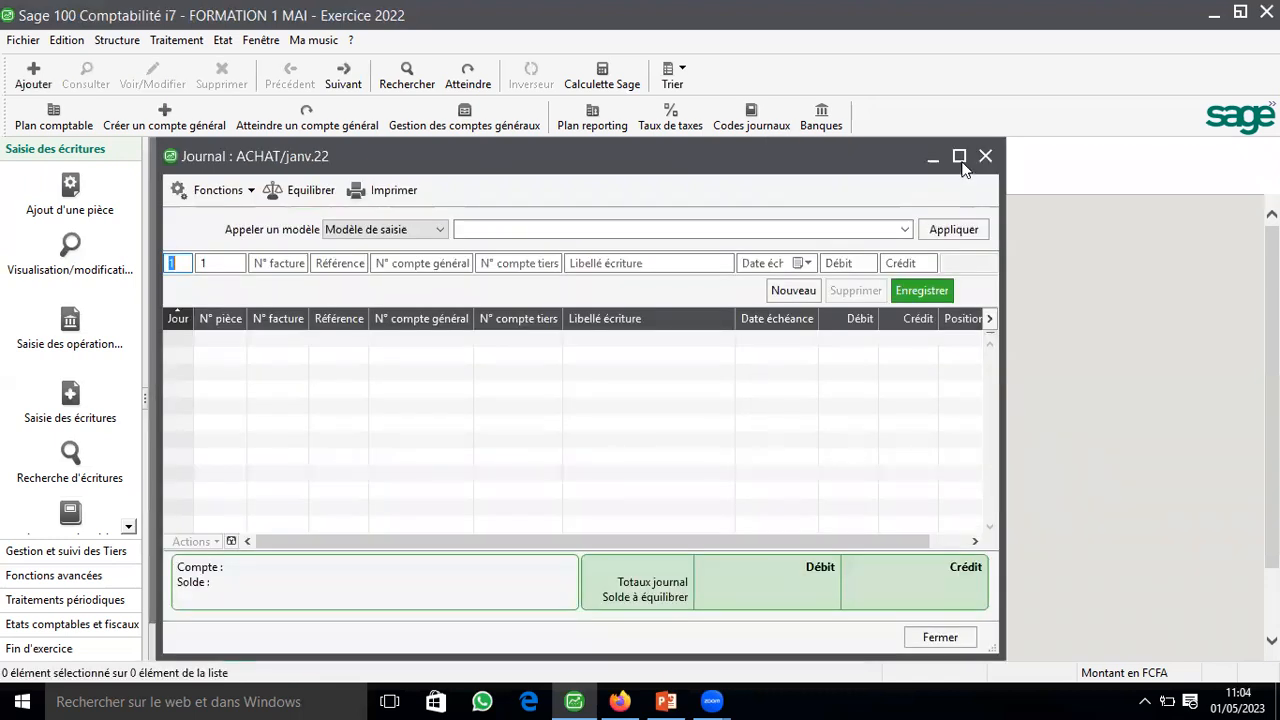
click(959, 157)
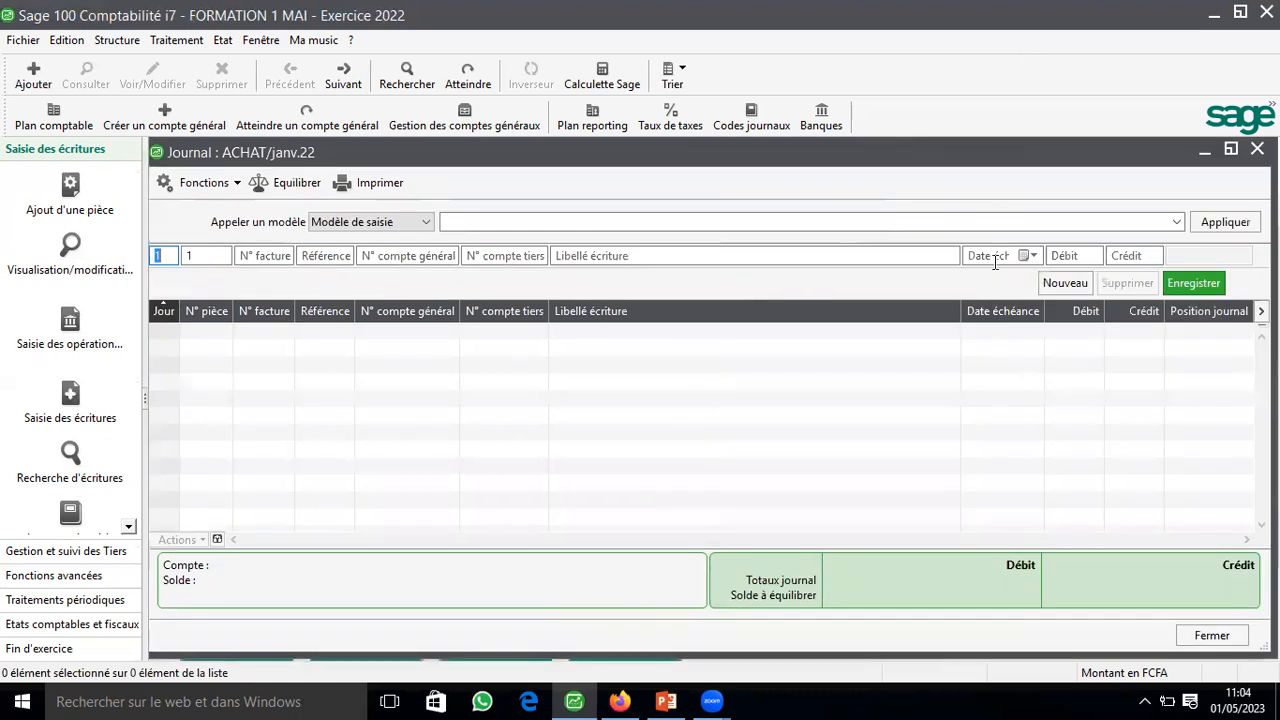
click(1000, 312)
right_click(838, 286)
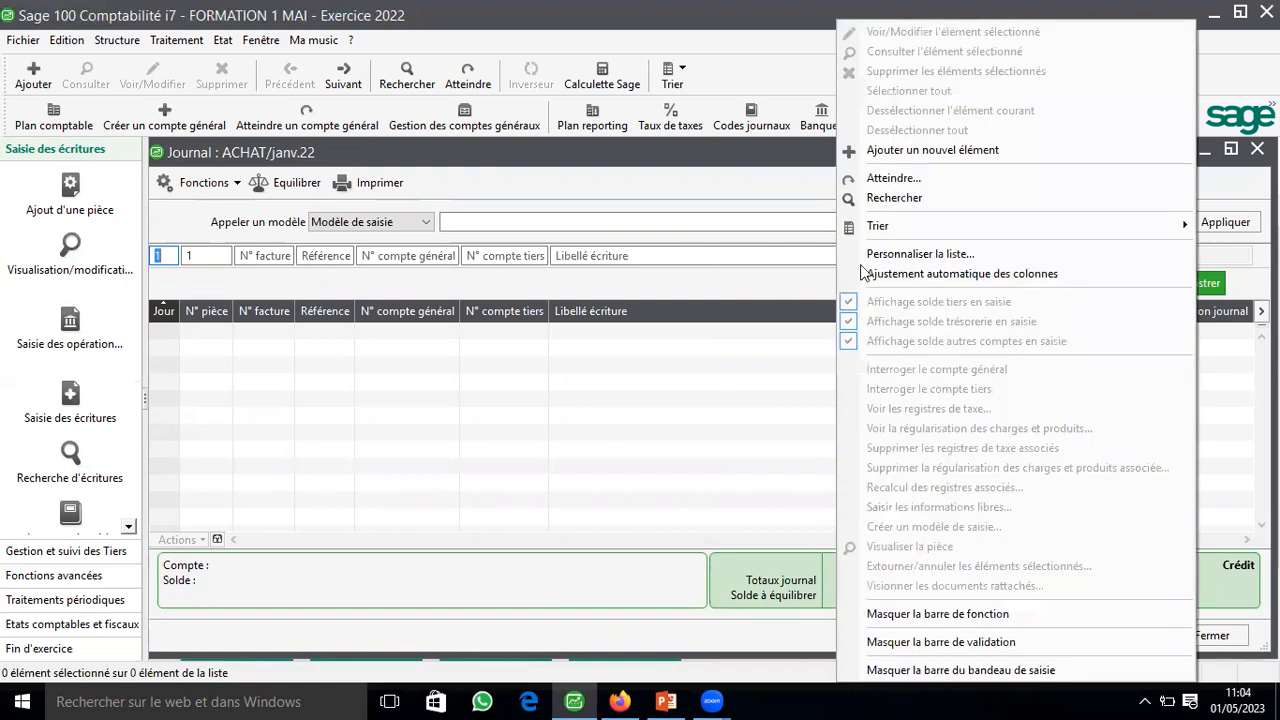
click(946, 280)
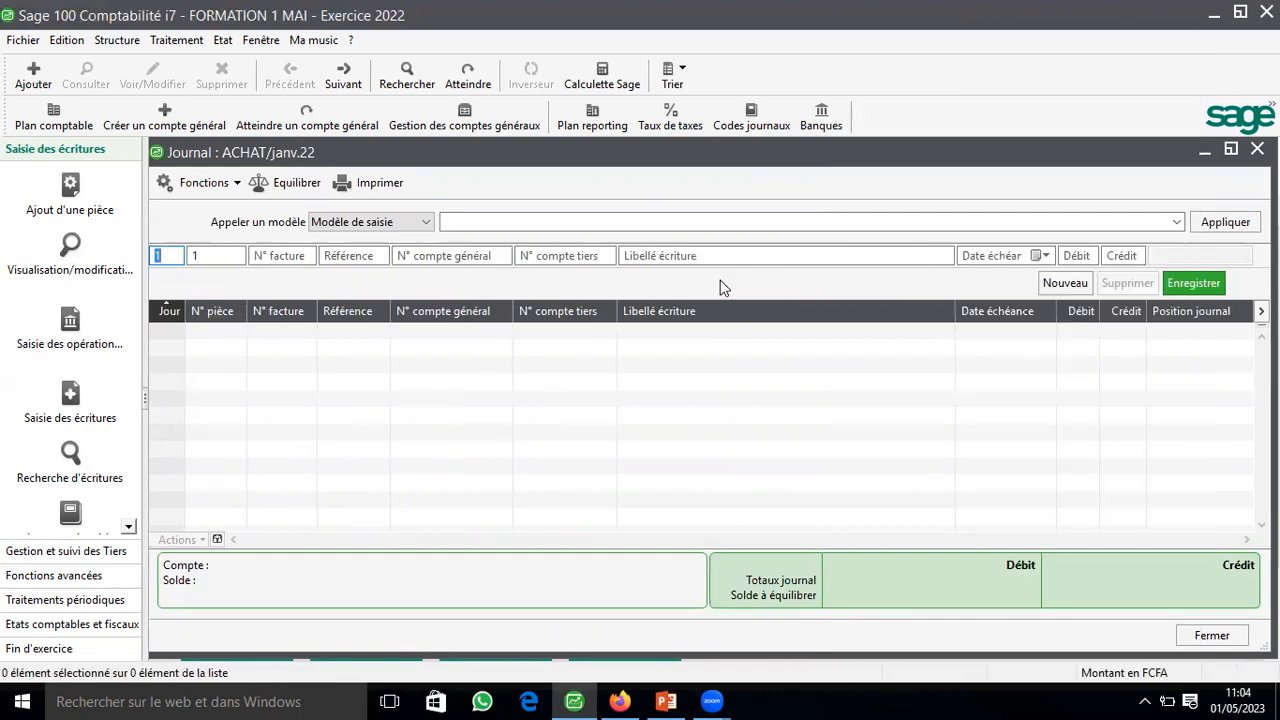
Step: Try to add the Devise column to the ACHAT journal's selected columns through the list customization
right_click(804, 178)
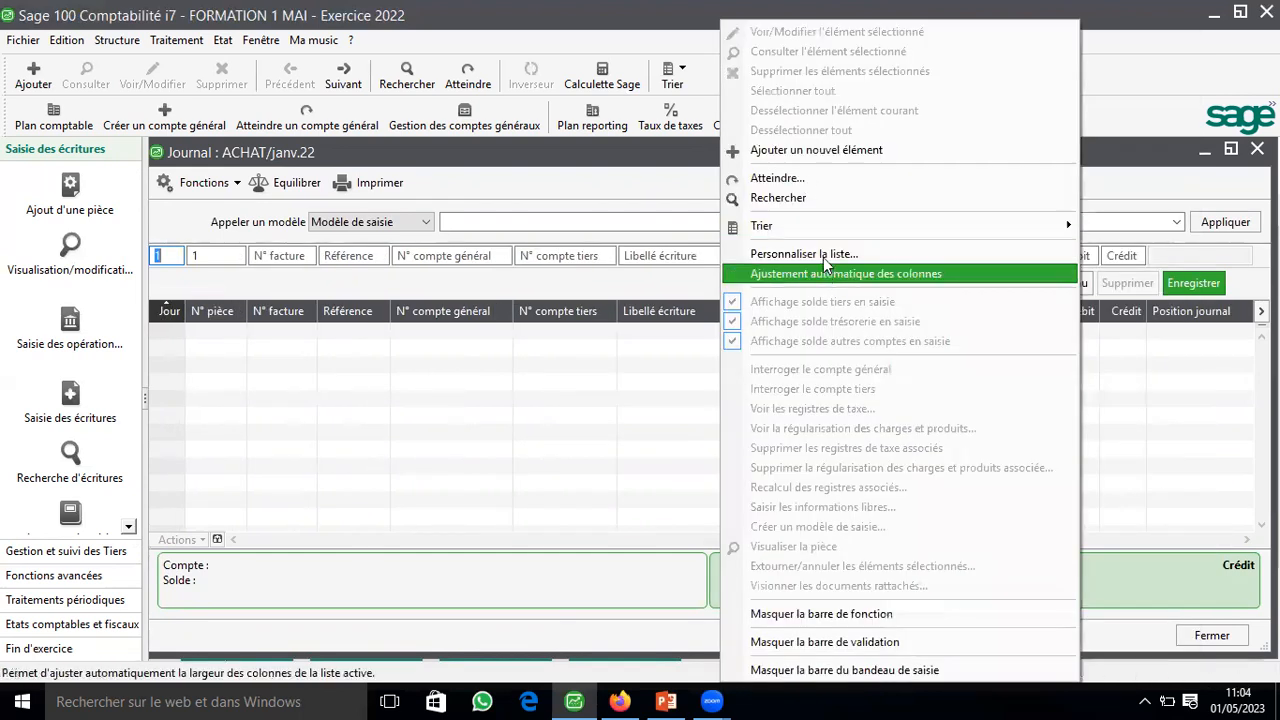
key(Return)
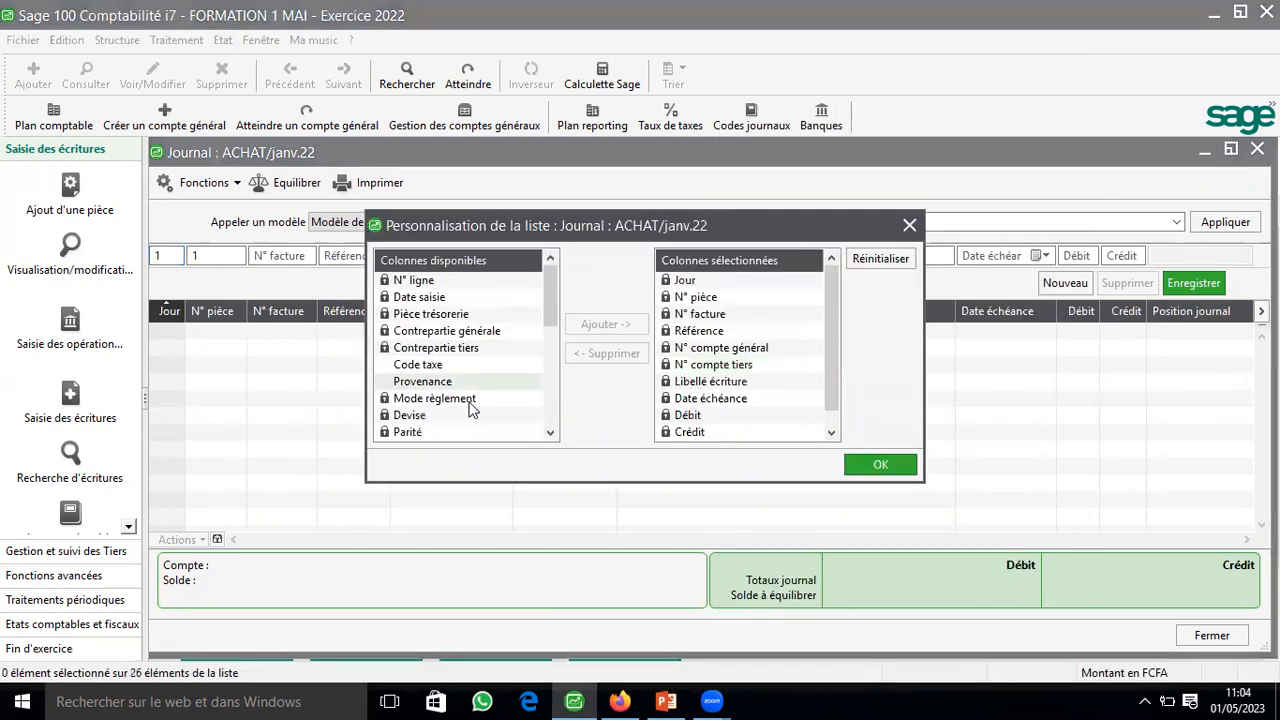
scroll(467, 404, down, 1)
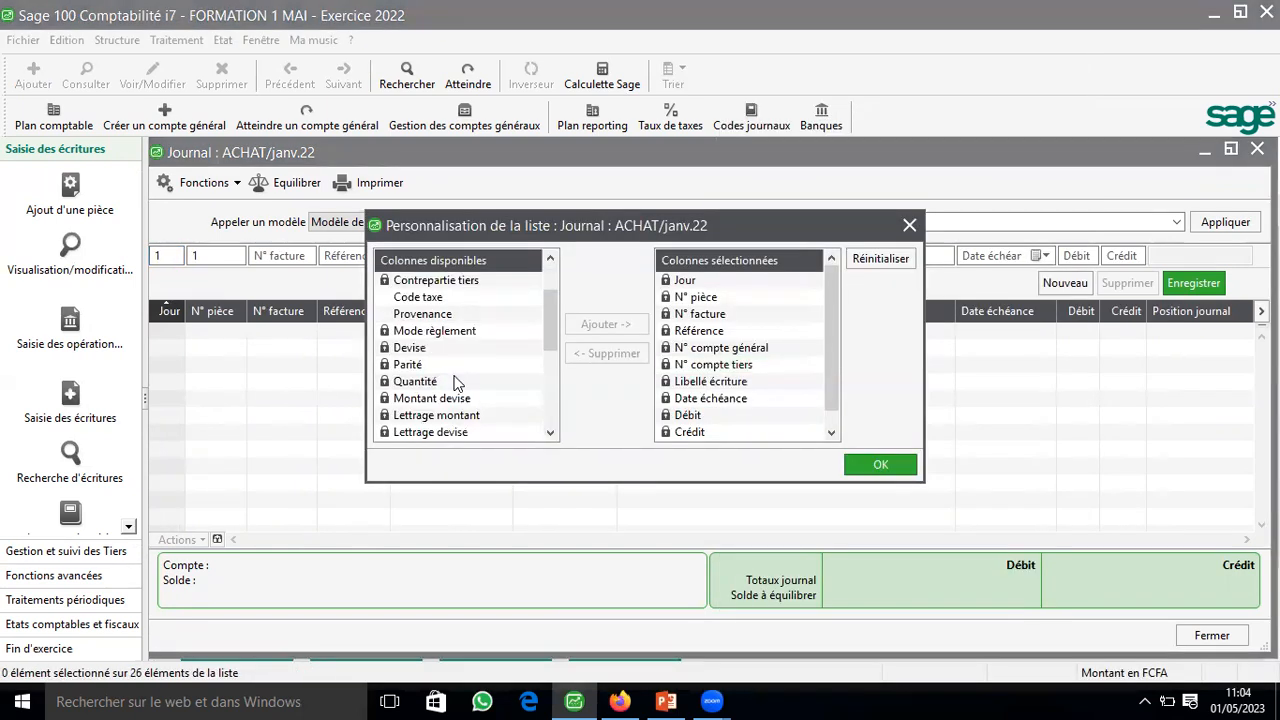
click(429, 347)
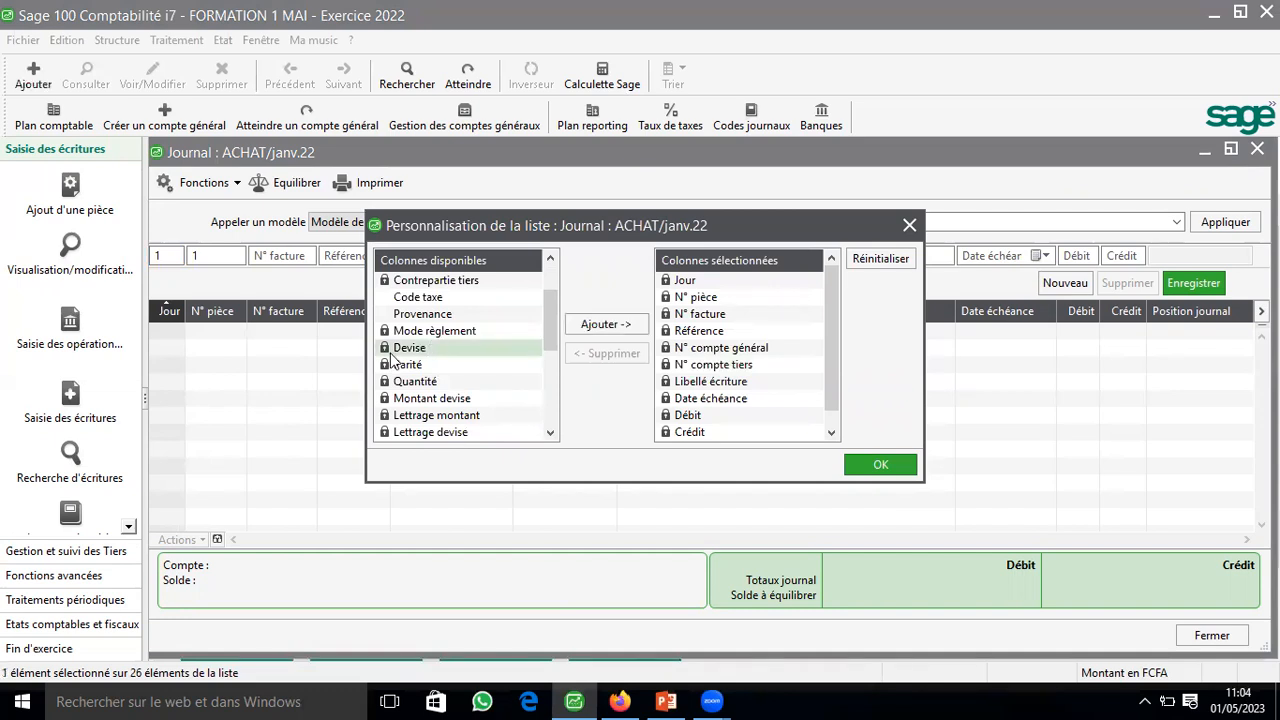
click(597, 326)
drag(834, 304, 840, 408)
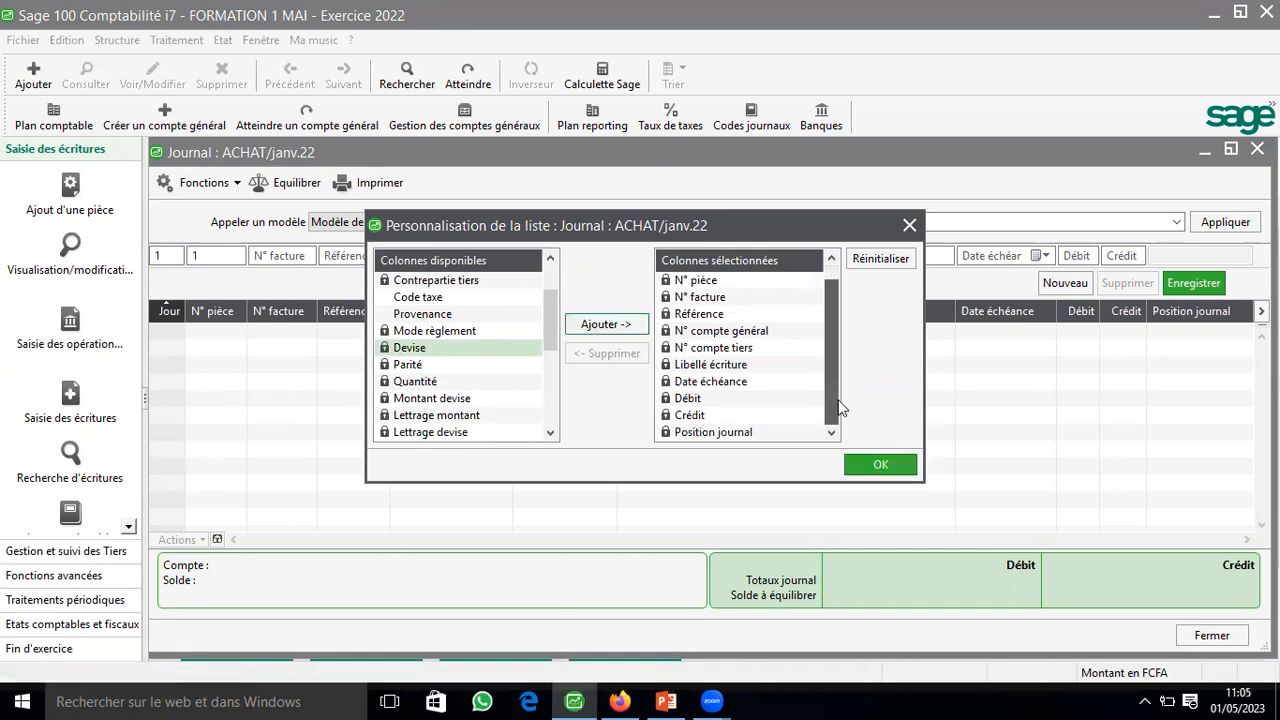
click(879, 467)
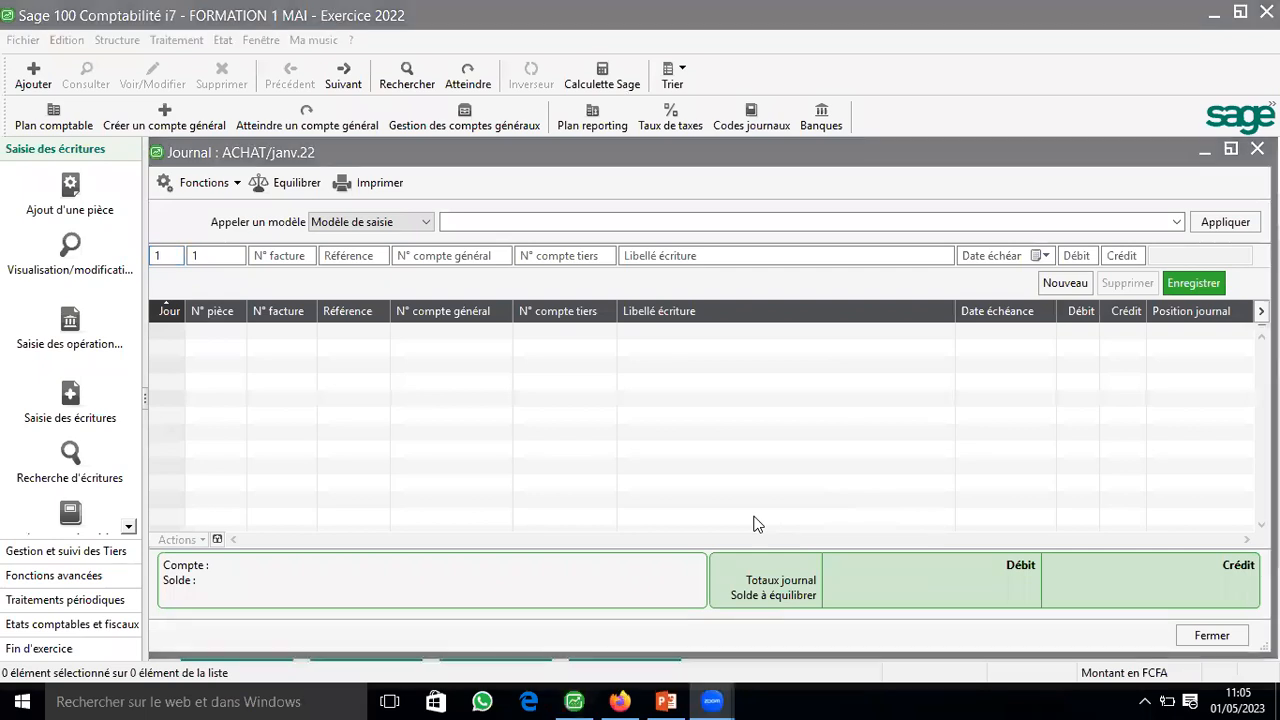
Step: Open the column layout settings (Colonnage) in the company settings
click(26, 65)
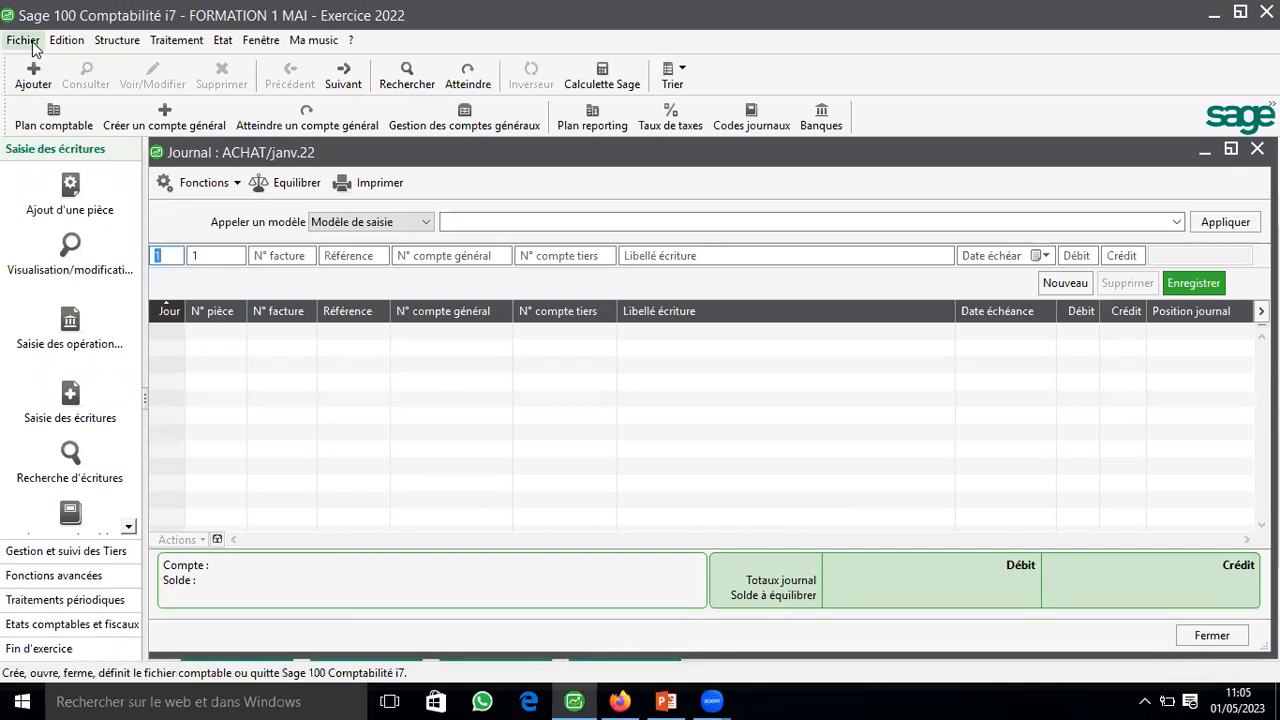
click(30, 41)
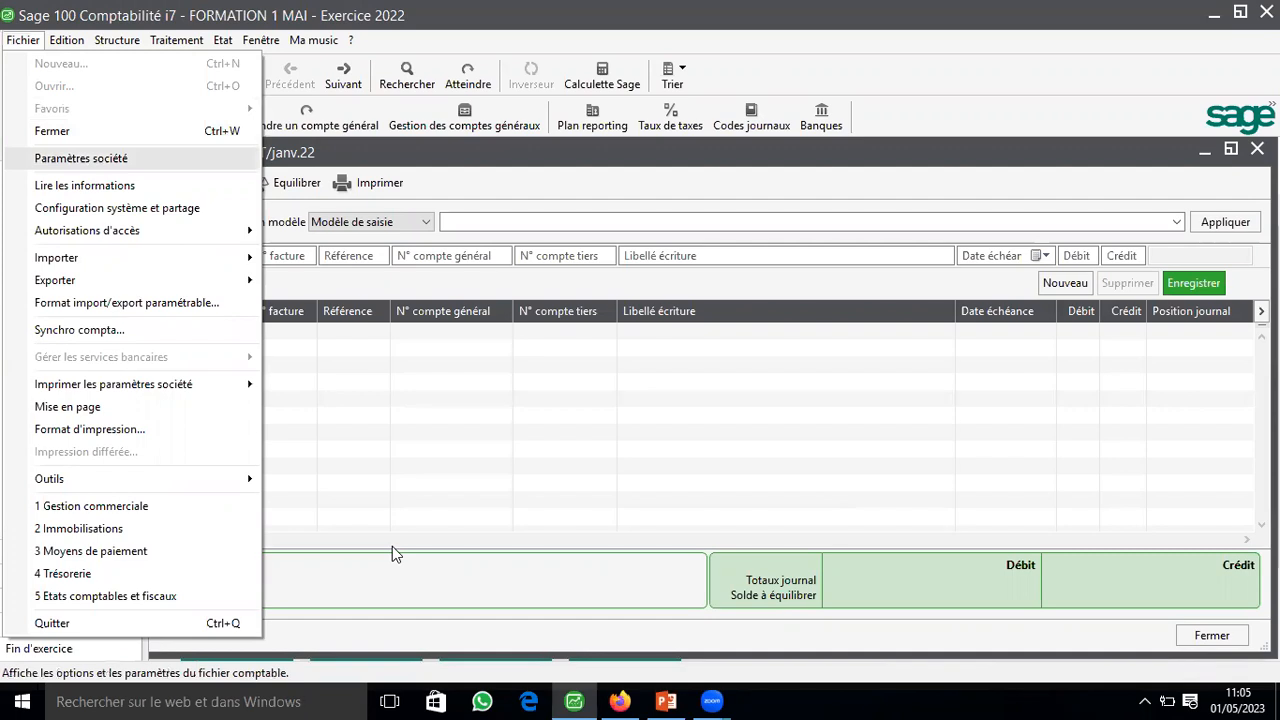
key(Return)
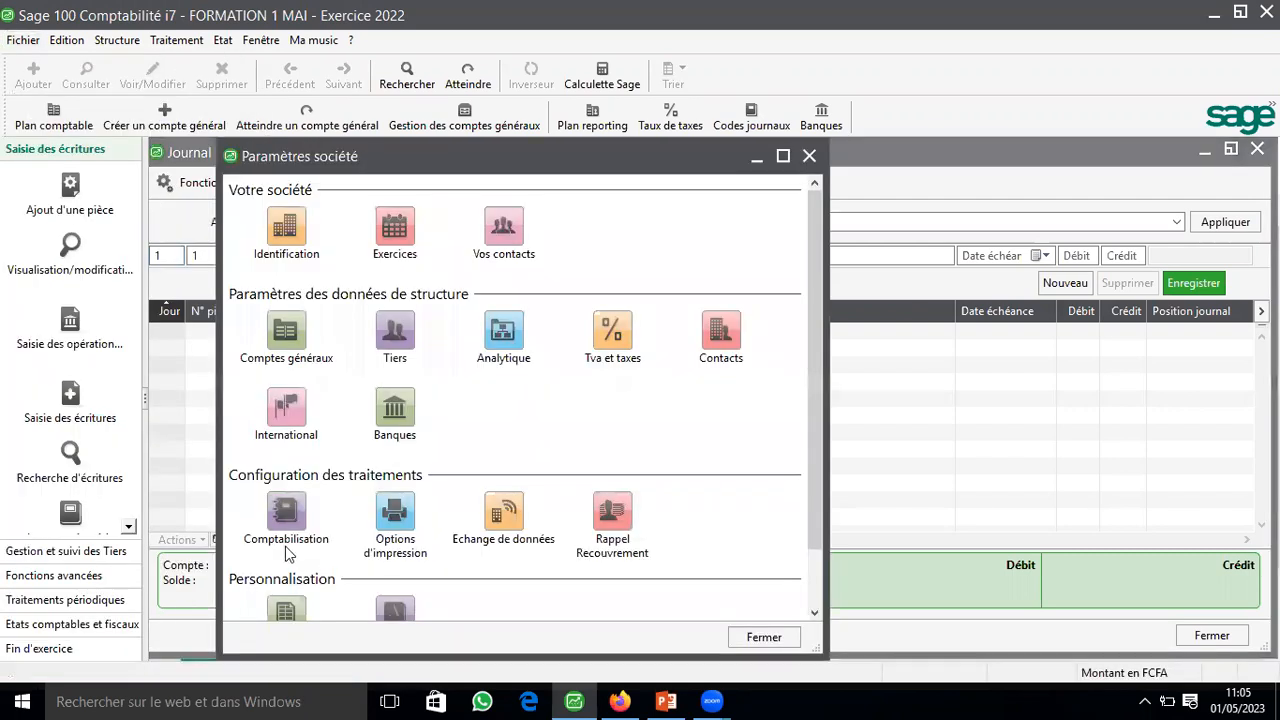
scroll(285, 555, down, 2)
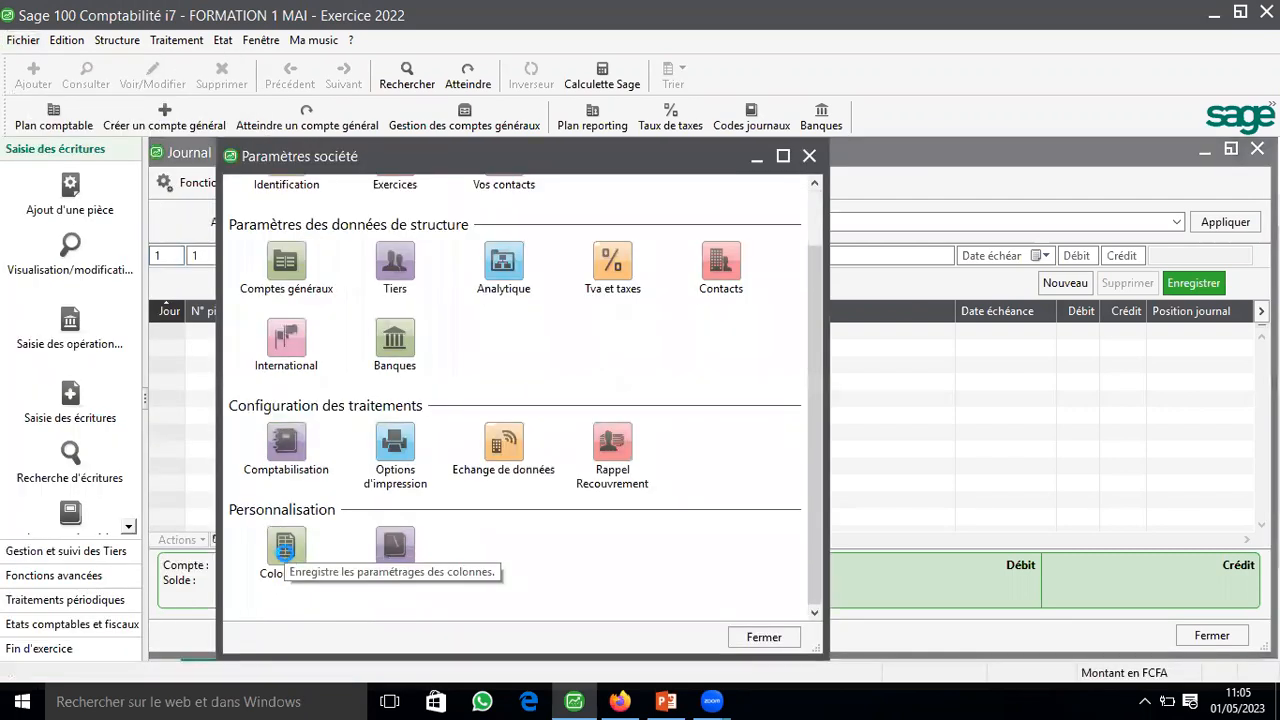
click(285, 548)
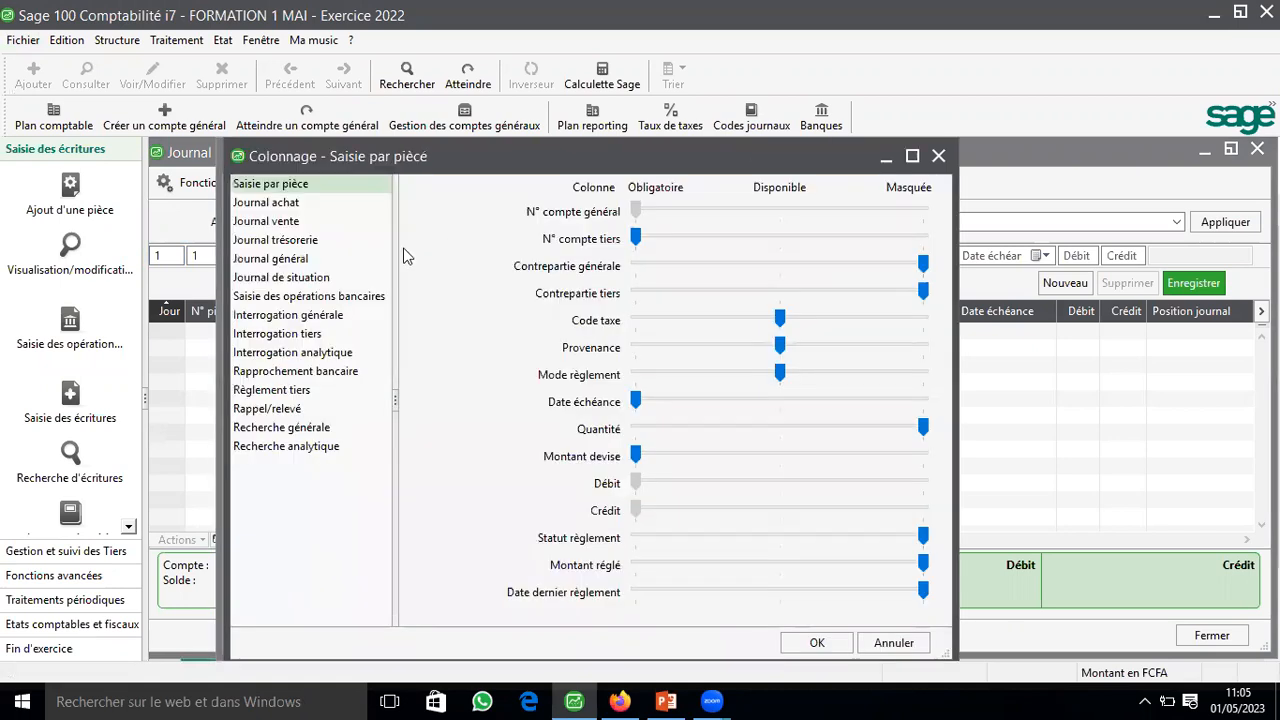
Step: Set the Devise, Parité and Montant devise columns of the Journal achat layout to Obligatoire
click(311, 206)
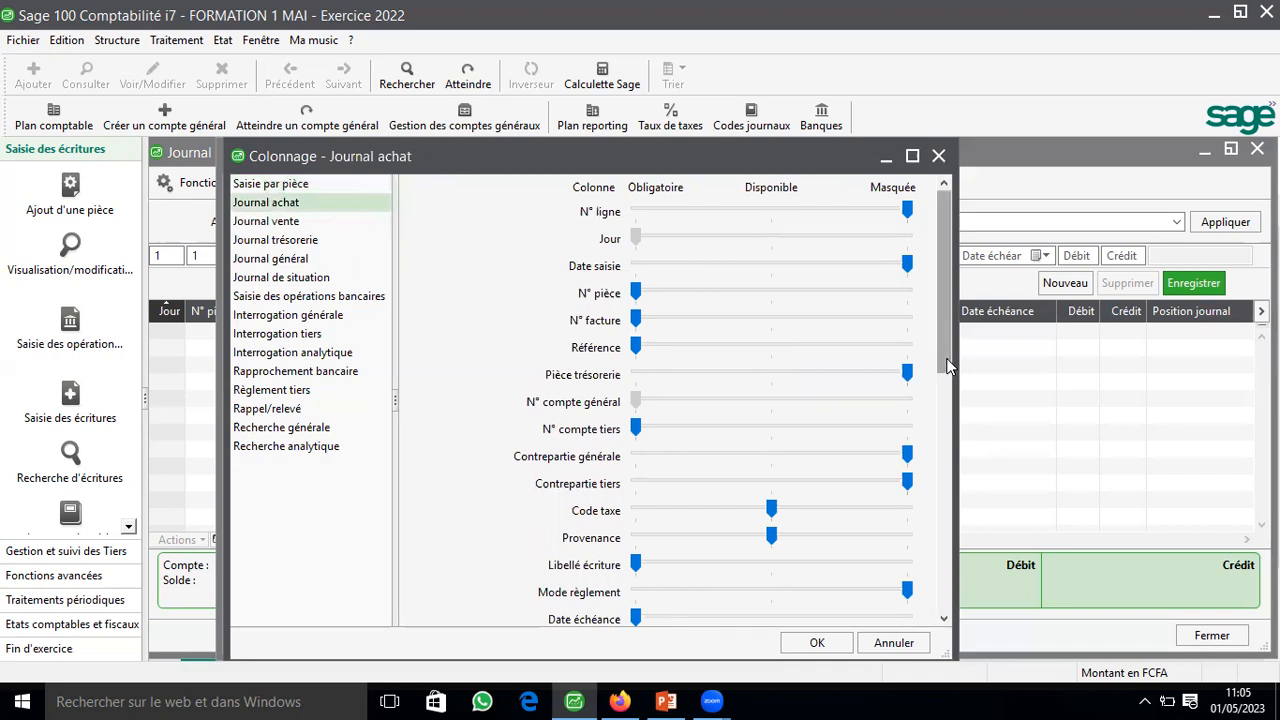
scroll(948, 366, down, 2)
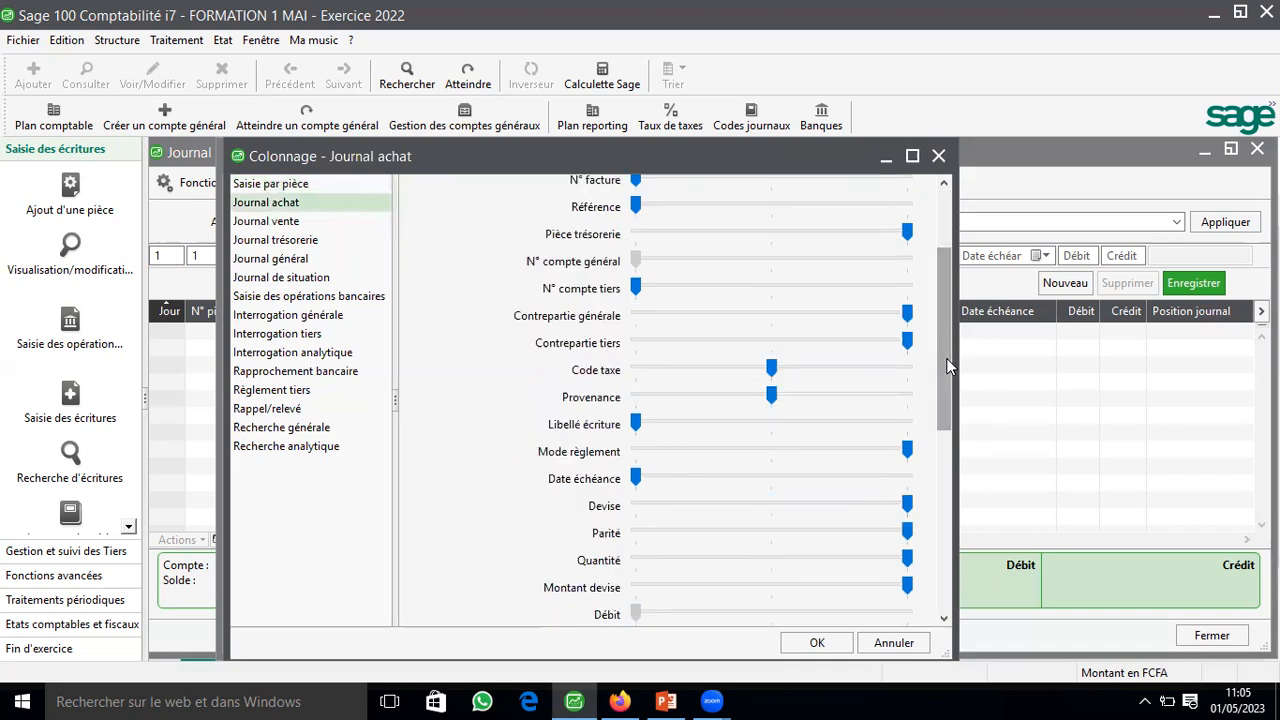
scroll(641, 470, down, 5)
click(641, 465)
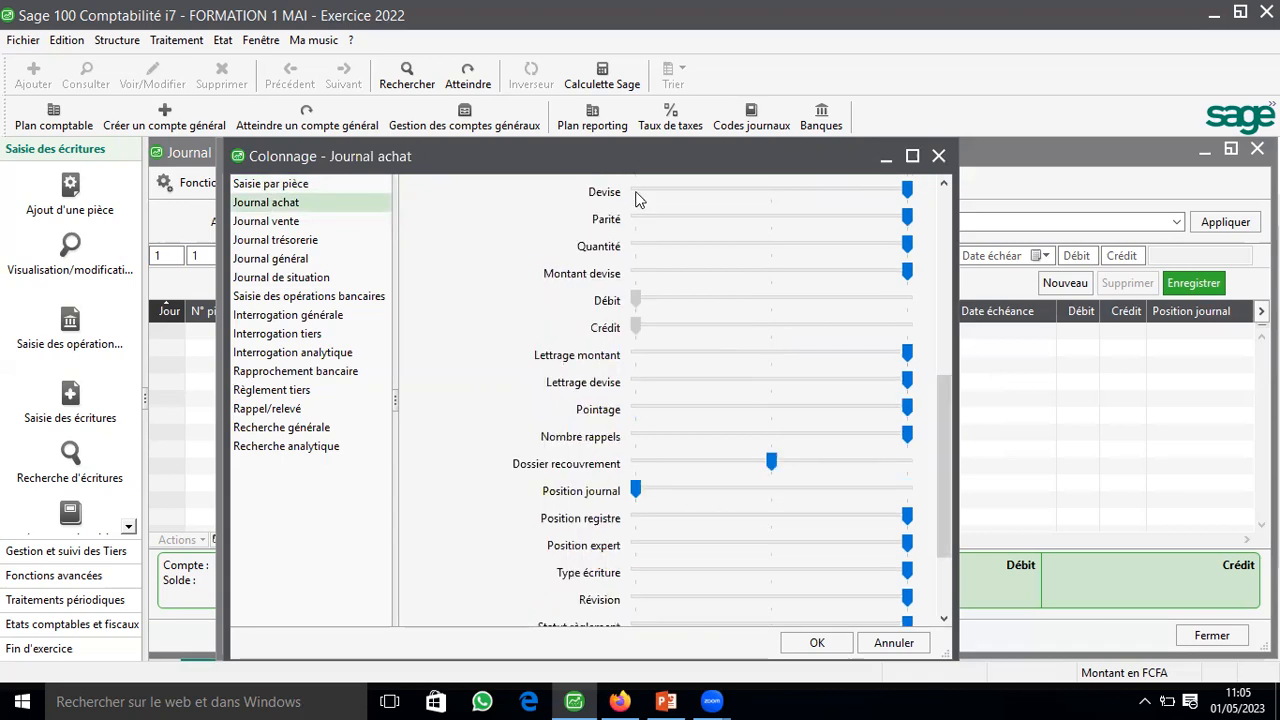
drag(907, 190, 636, 192)
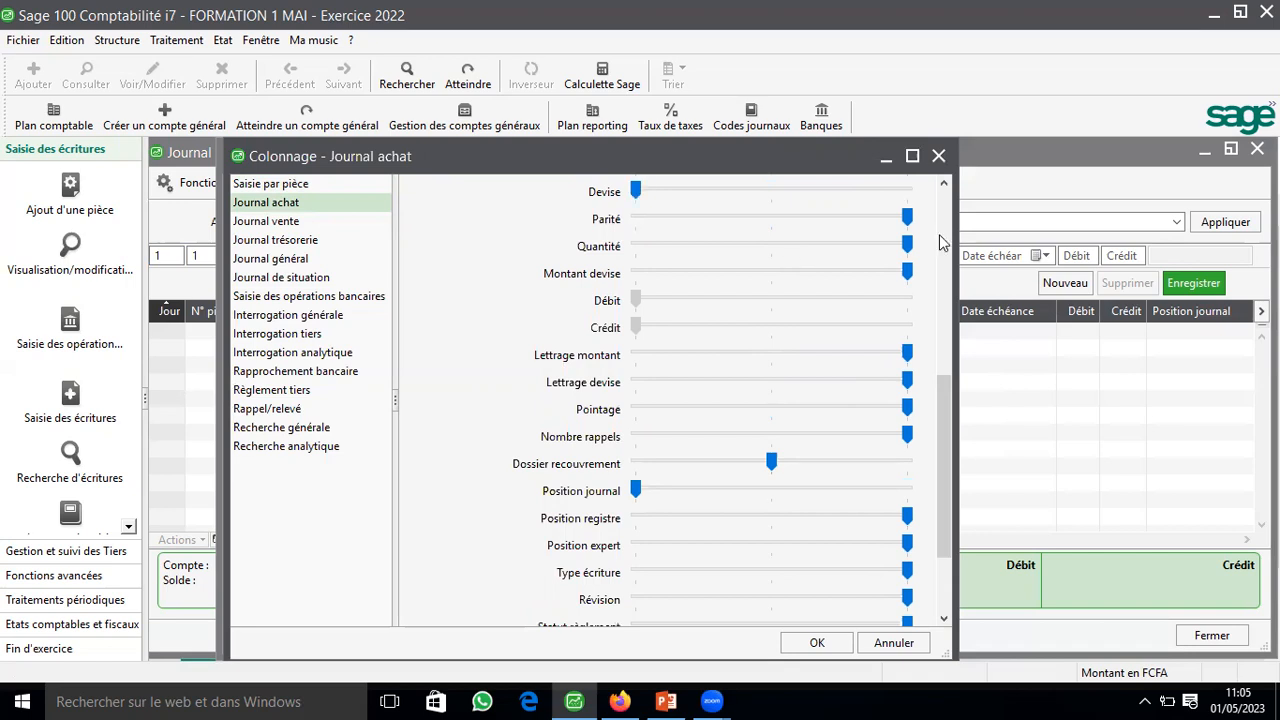
click(650, 216)
click(650, 216)
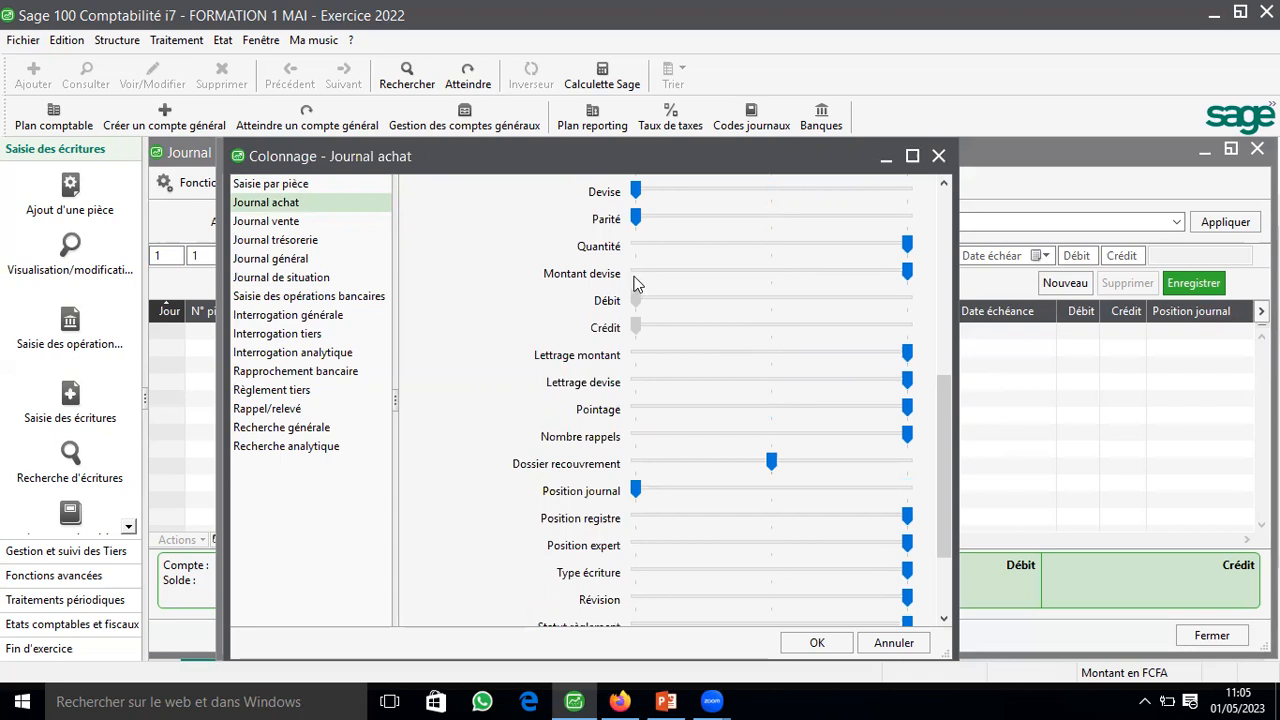
click(638, 278)
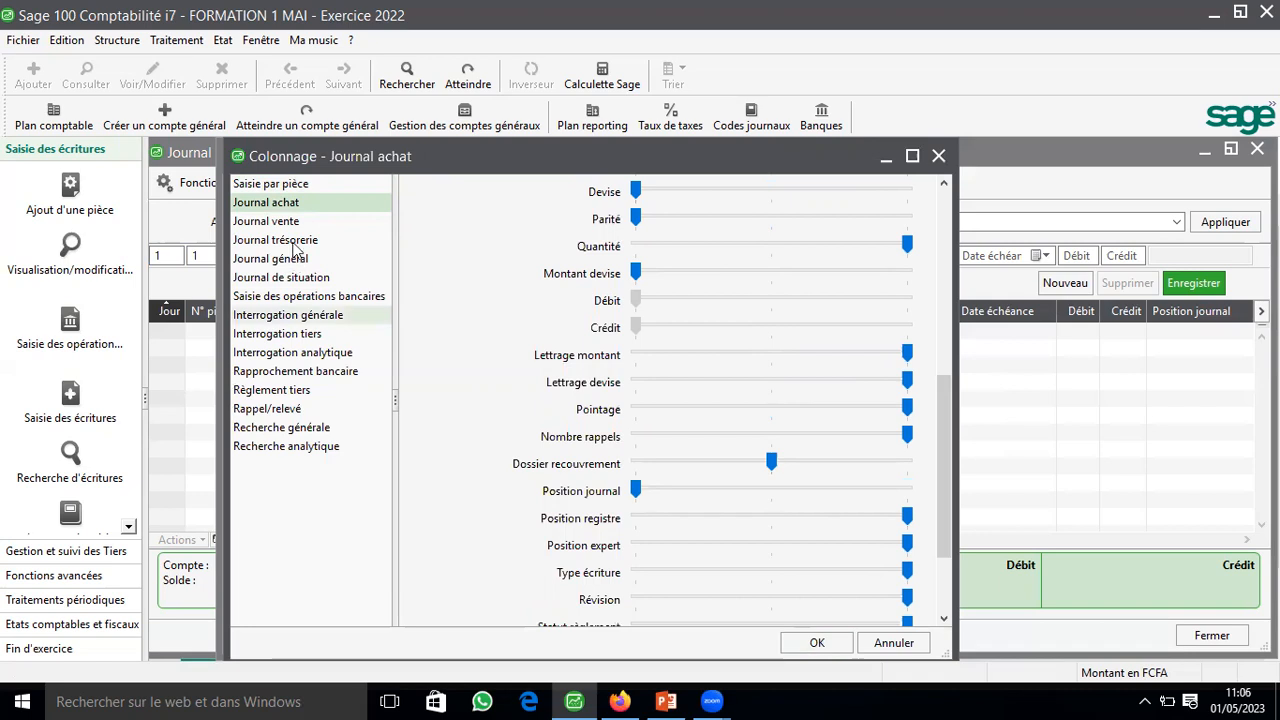
Step: In the Journal trésorerie layout, set Provenance to Masquée and Devise, Parité and Montant devise to Obligatoire, and validate the column settings
click(294, 242)
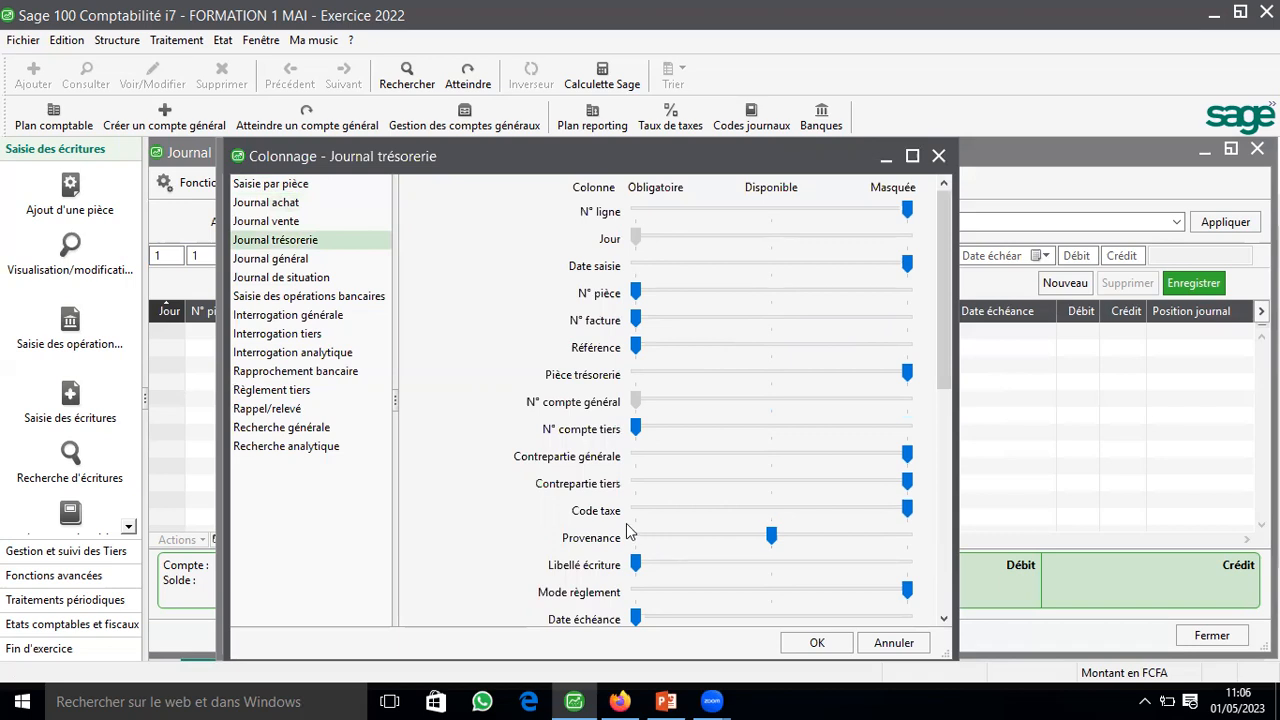
click(866, 546)
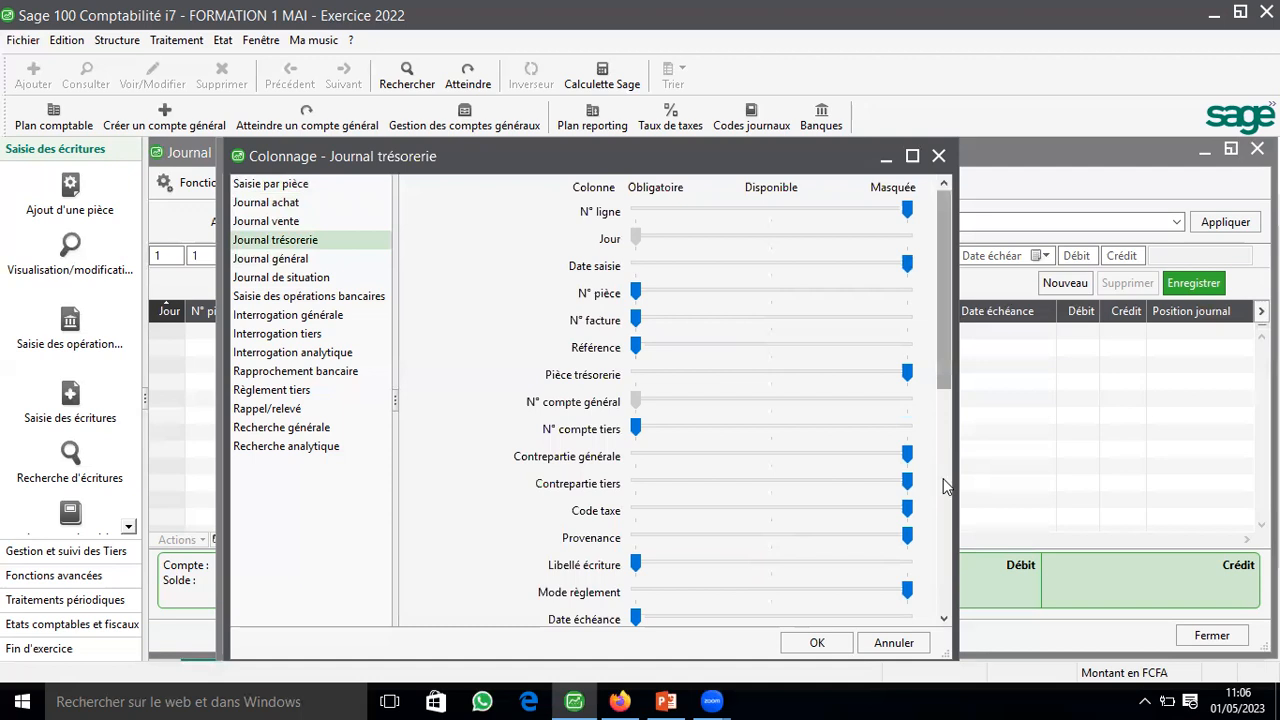
scroll(868, 523, down, 3)
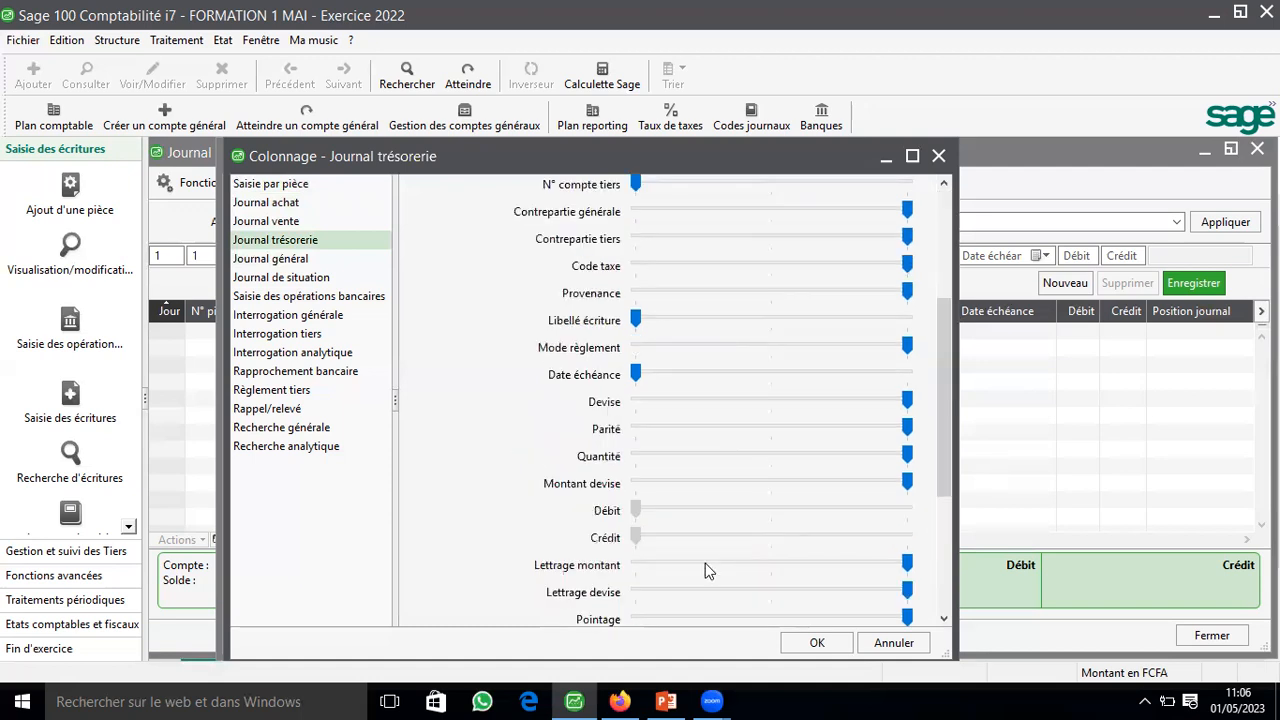
double_click(650, 400)
click(641, 427)
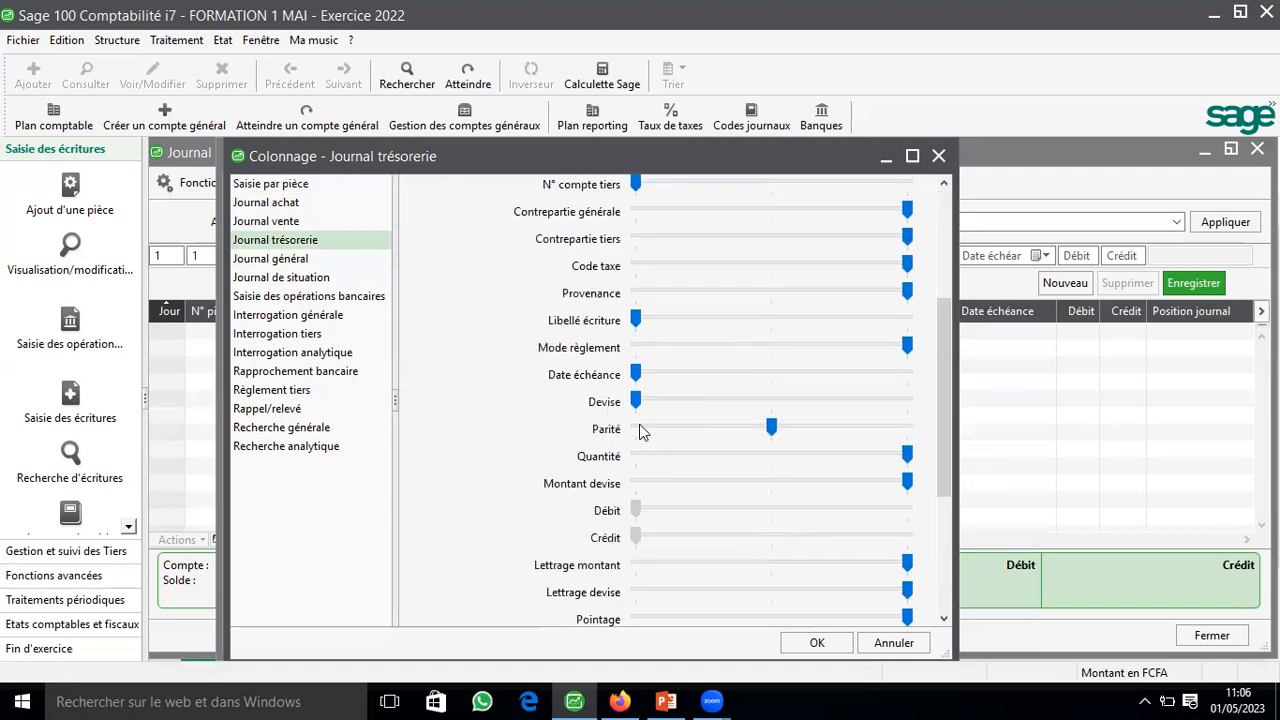
double_click(639, 480)
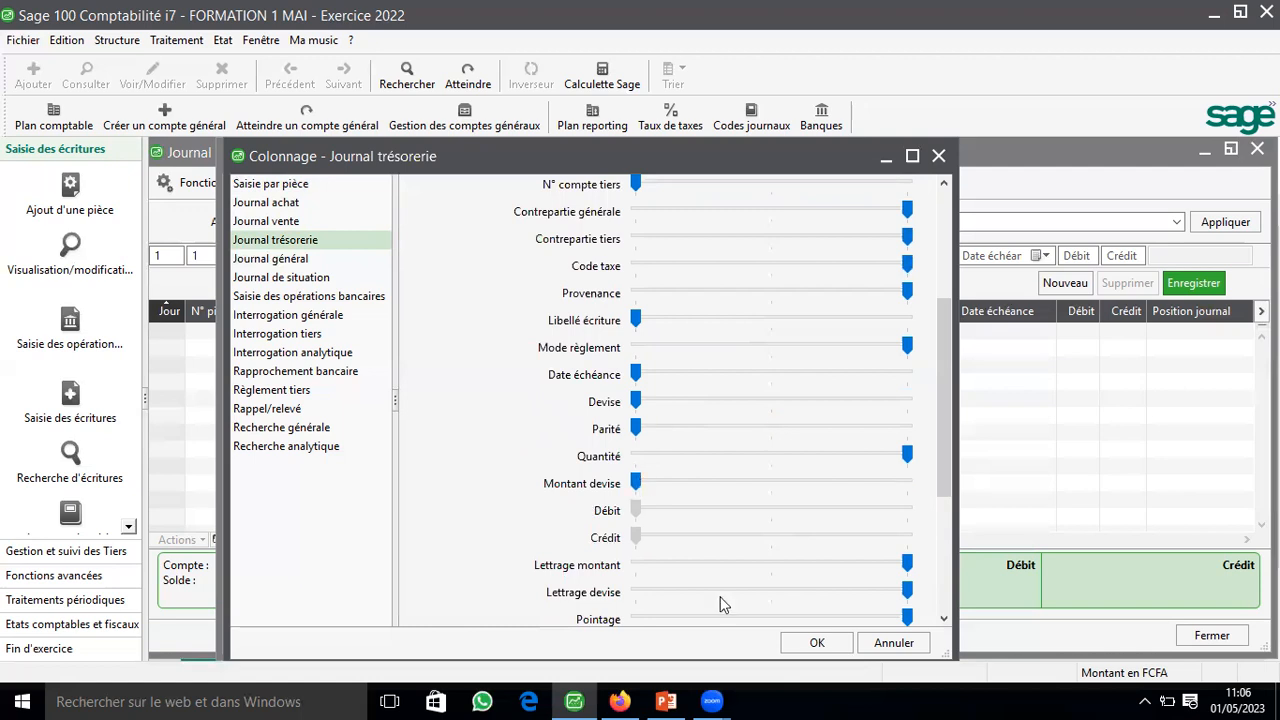
click(818, 643)
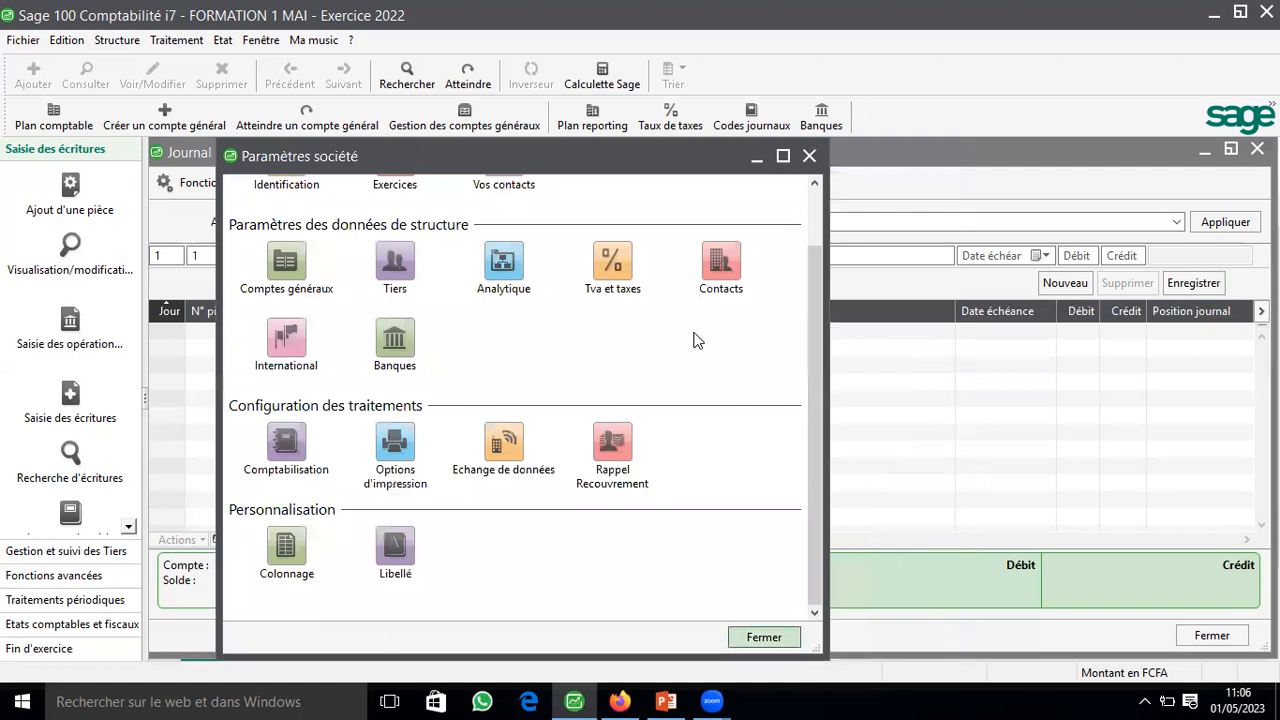
Step: Close the company settings and the open journal, and reopen the ACHAT journal for January 2022 maximized
key(Escape)
key(Escape)
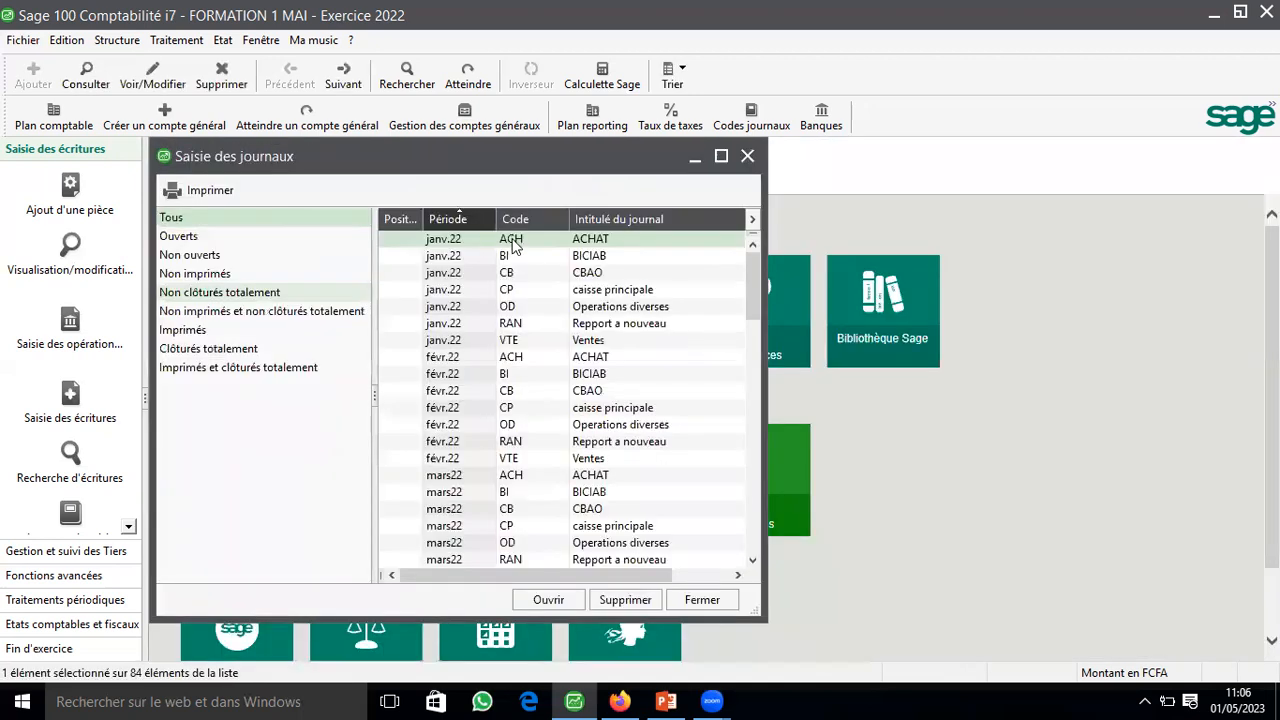
key(Return)
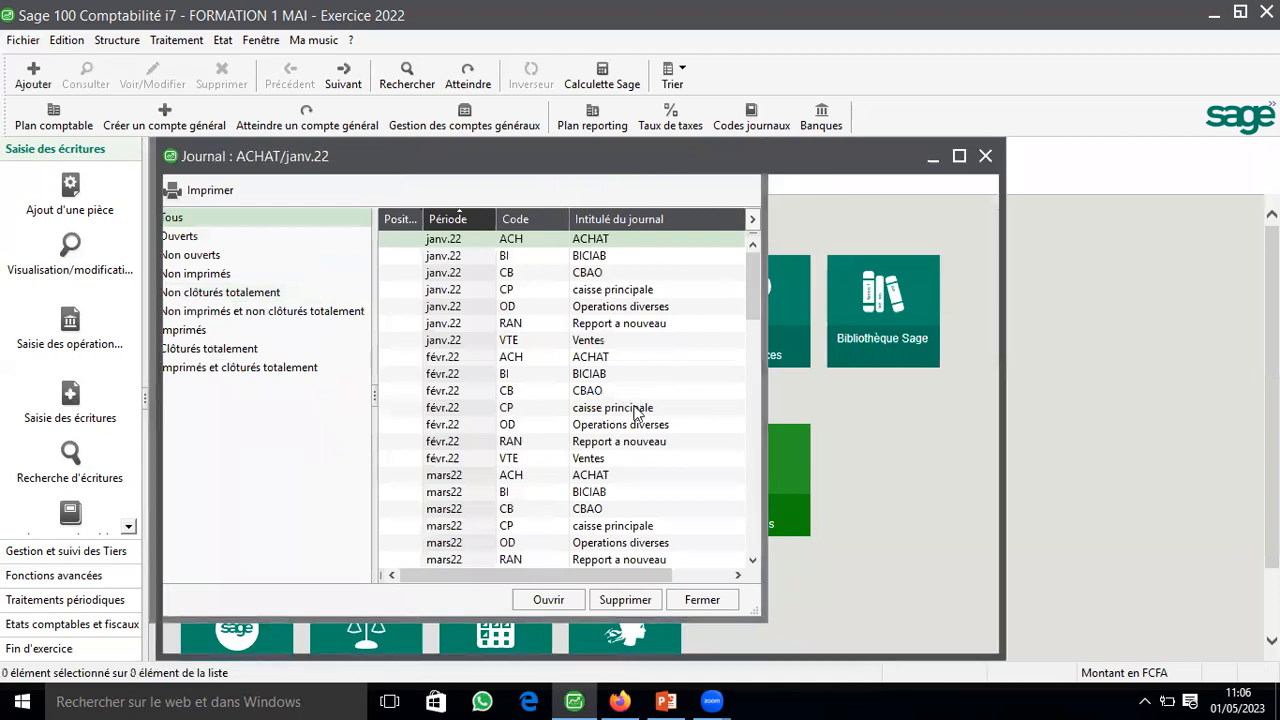
click(958, 157)
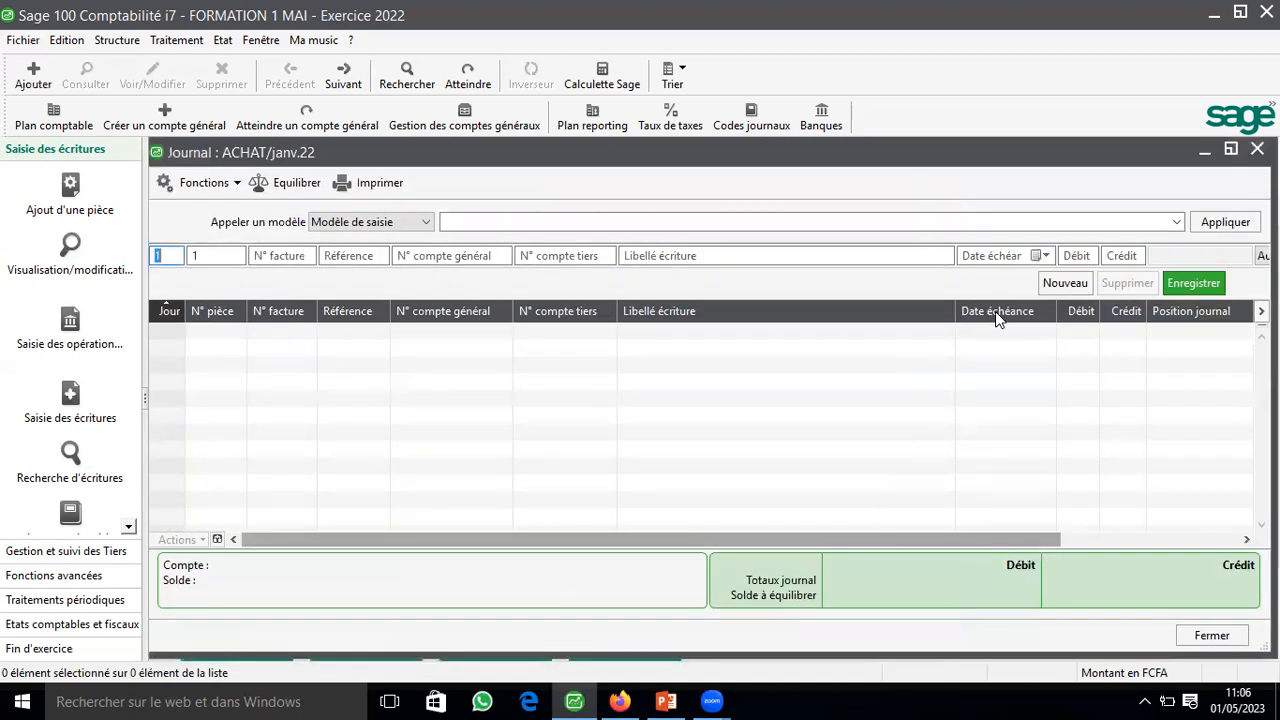
Step: Reorder the ACHAT journal columns so Devise and Parité come before Débit and Montant devise comes before Crédit
click(1218, 540)
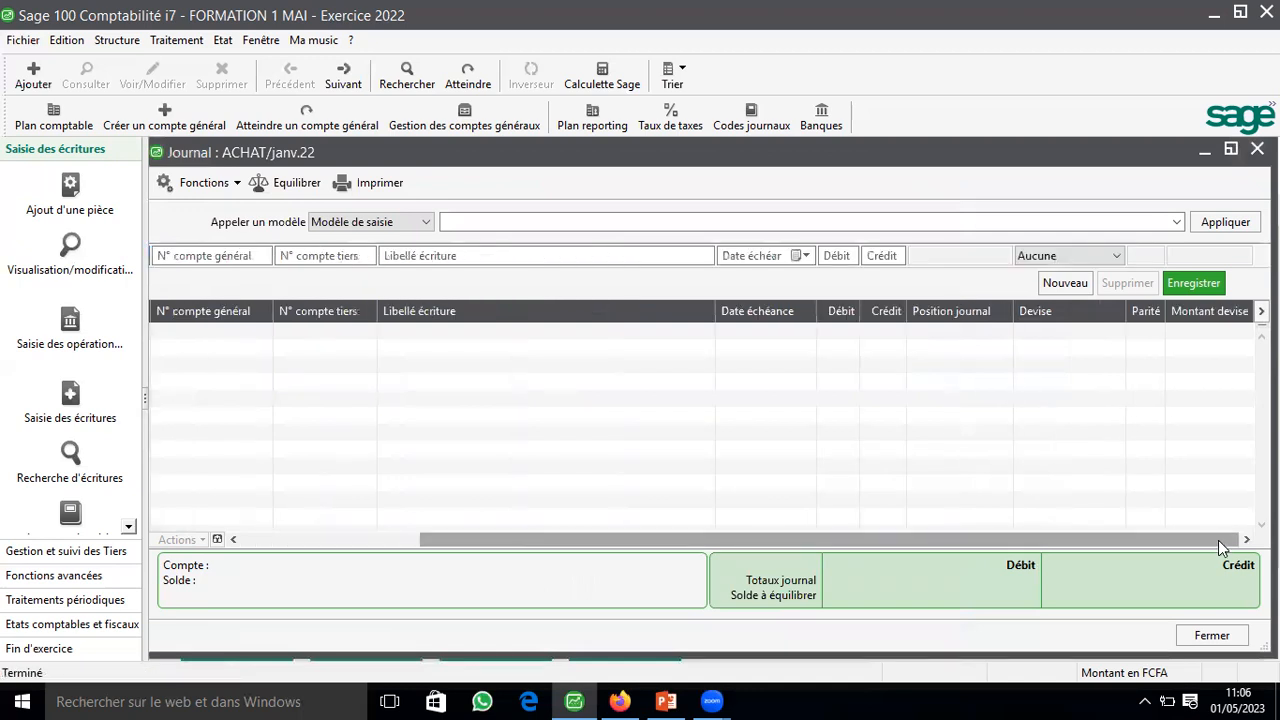
click(1063, 315)
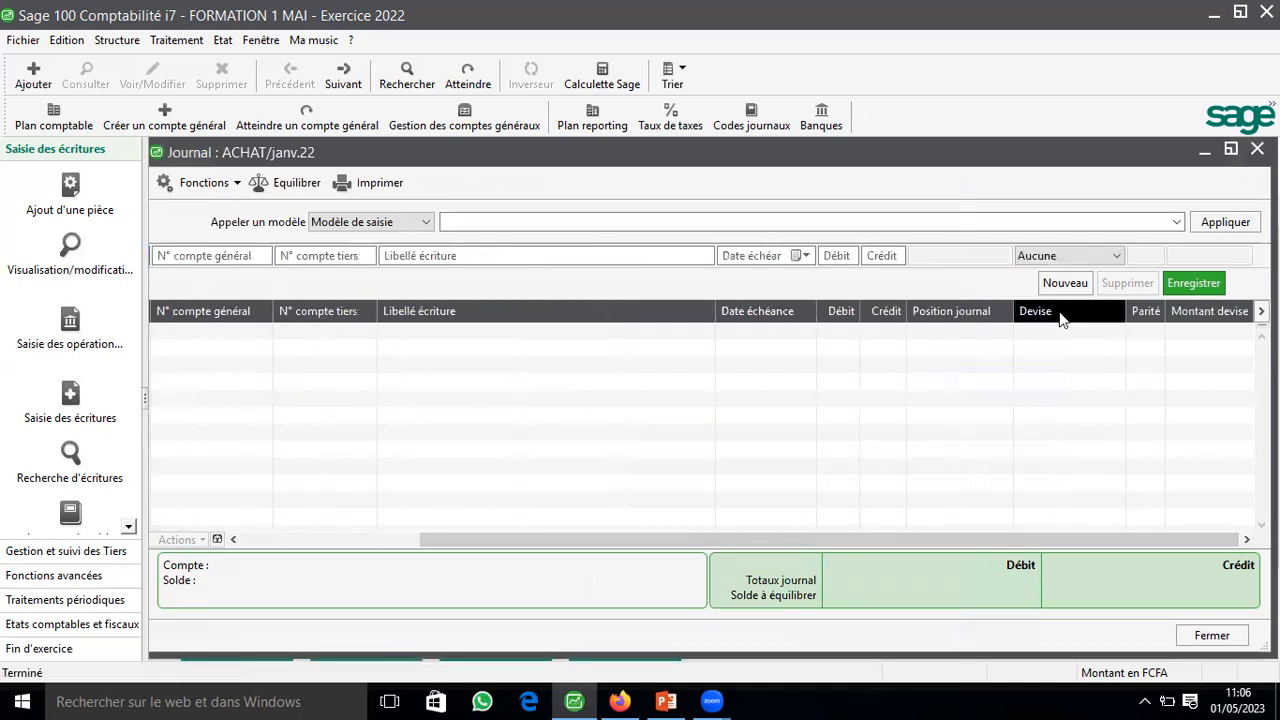
drag(886, 330, 989, 315)
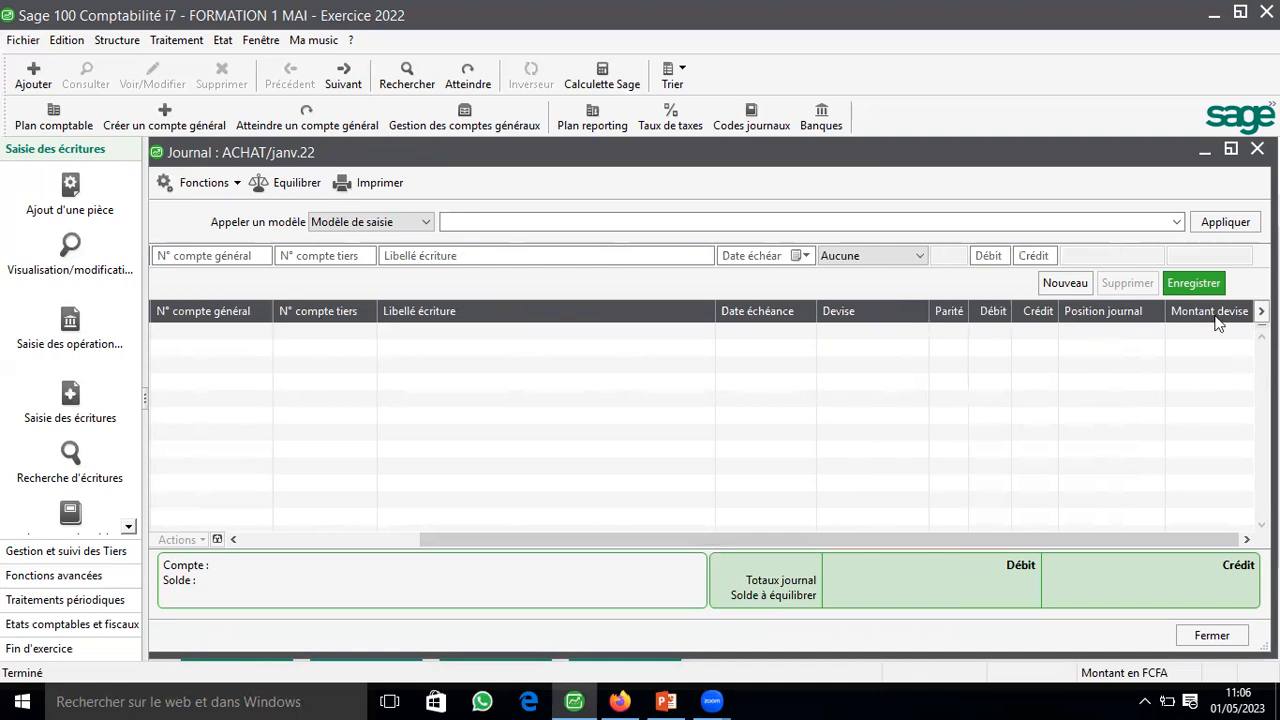
drag(1215, 318, 1034, 320)
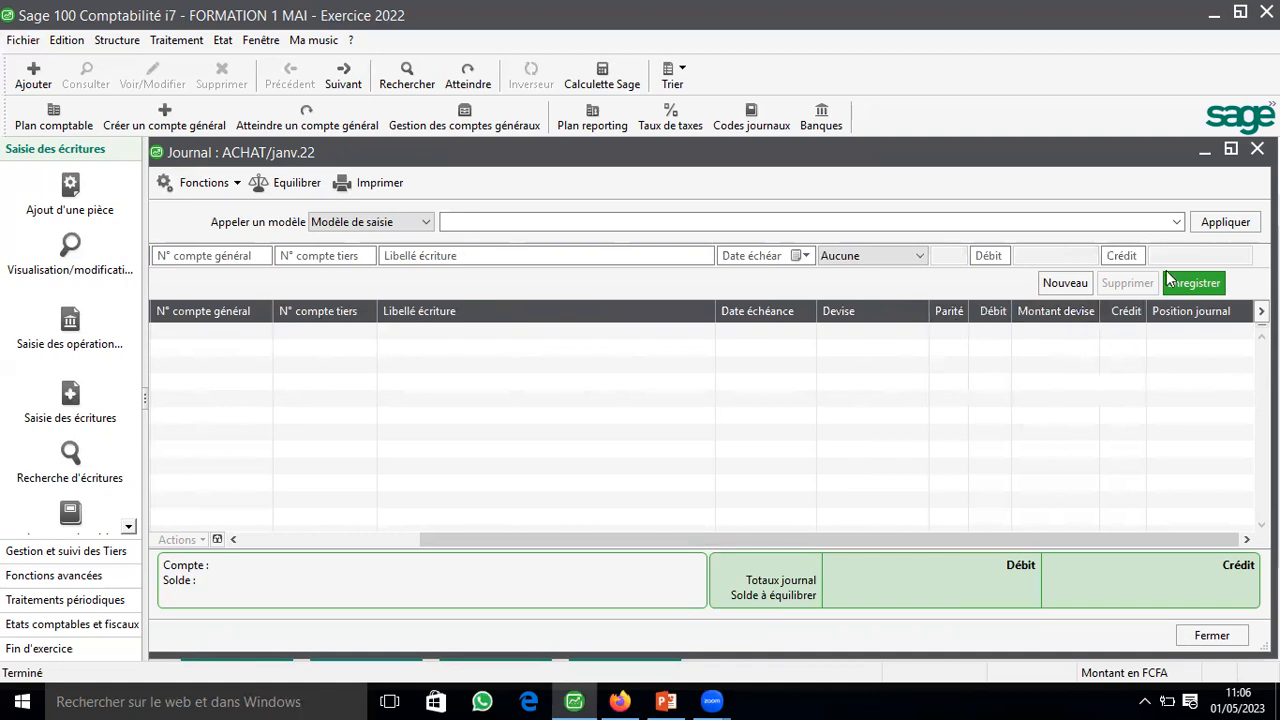
click(1196, 289)
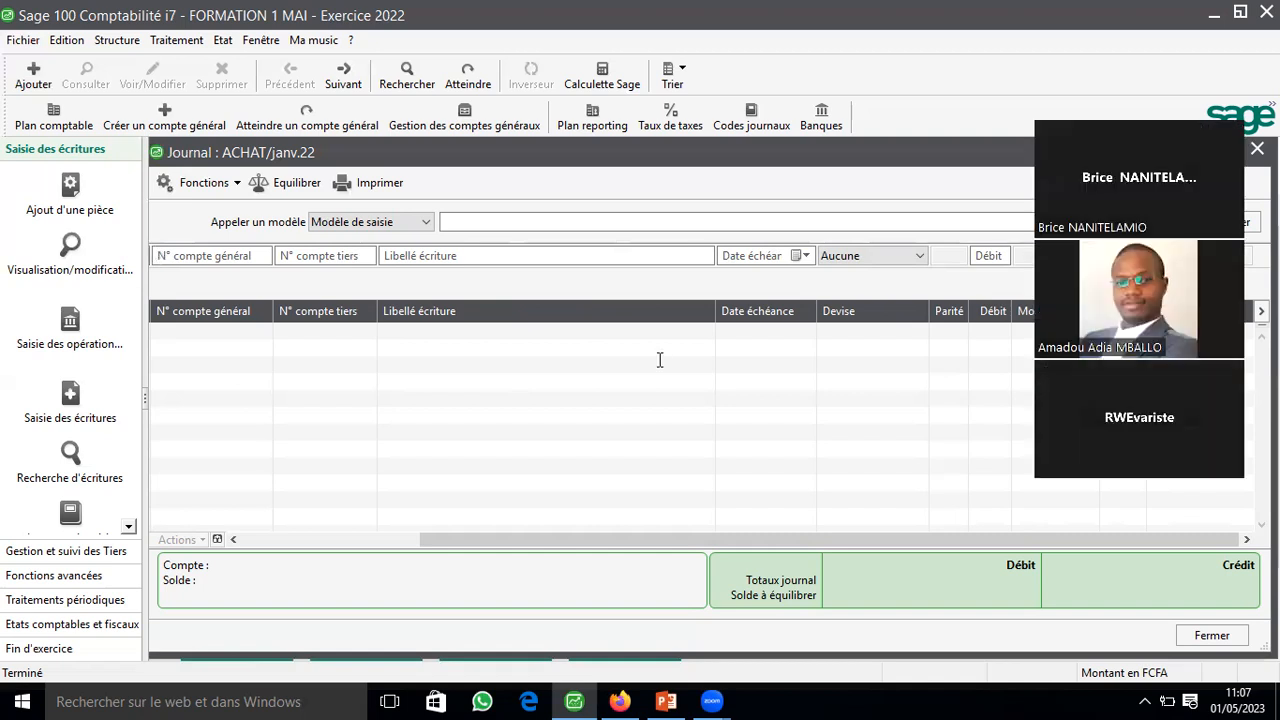
Step: Check the CAS PRATIQUE exercise slide in PowerPoint, return to Sage and open the ACHAT journal for October 2022
key(alt+Tab)
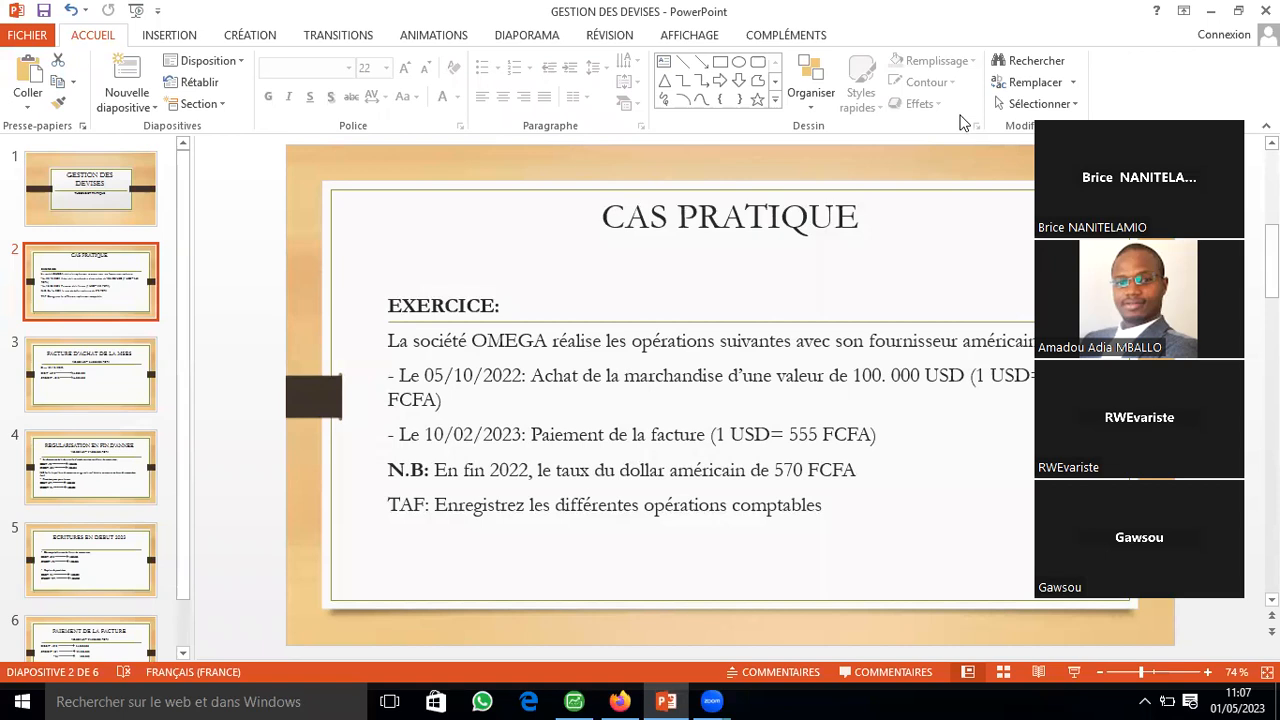
key(alt+Tab)
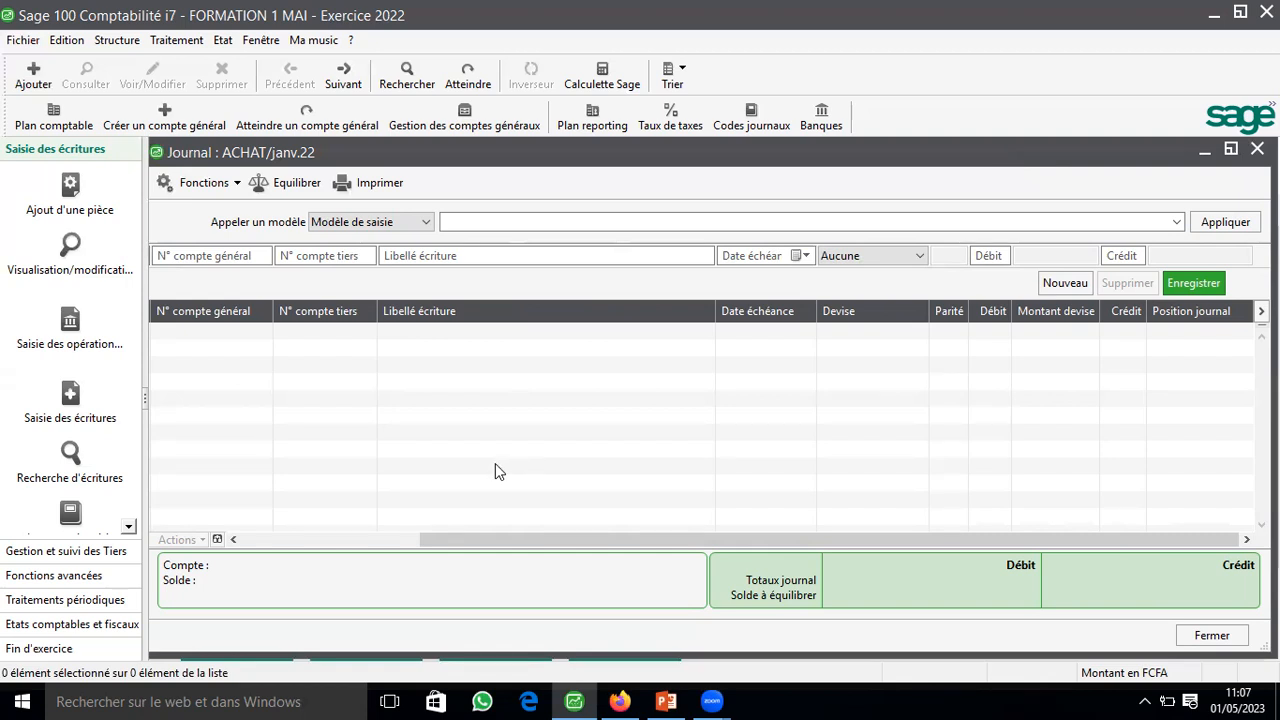
key(Escape)
scroll(465, 420, down, 7)
click(468, 439)
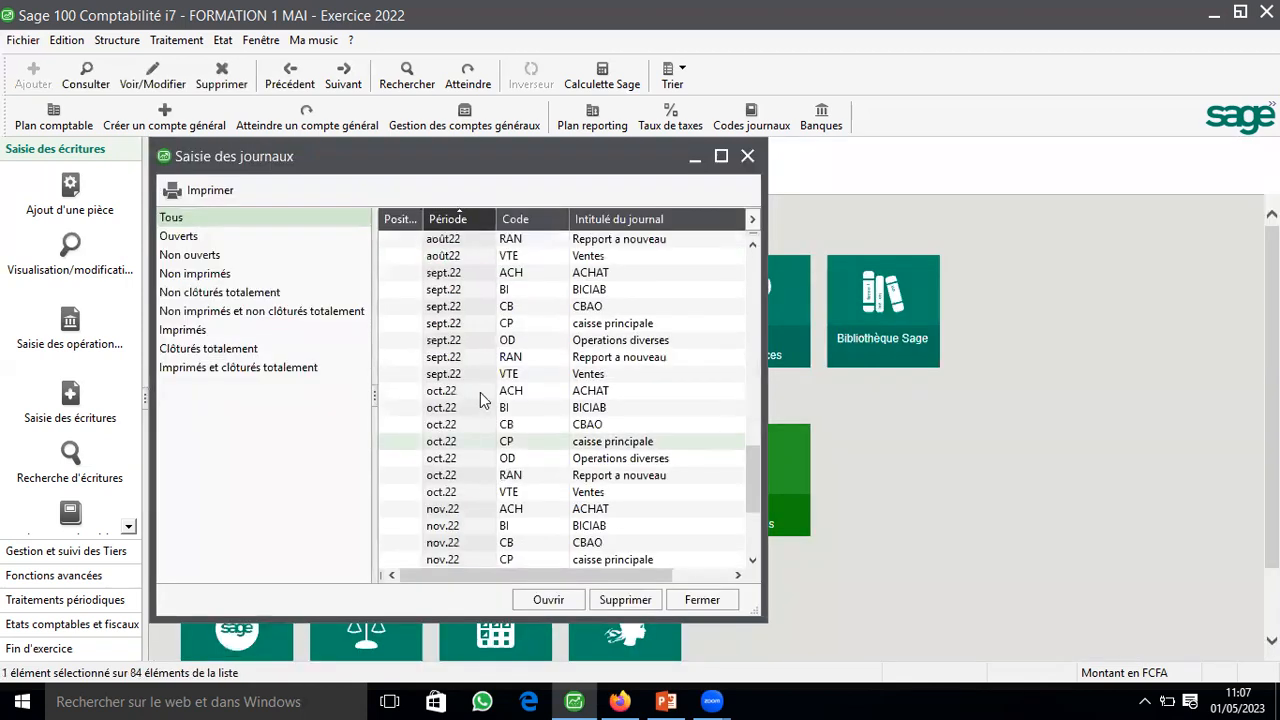
click(479, 390)
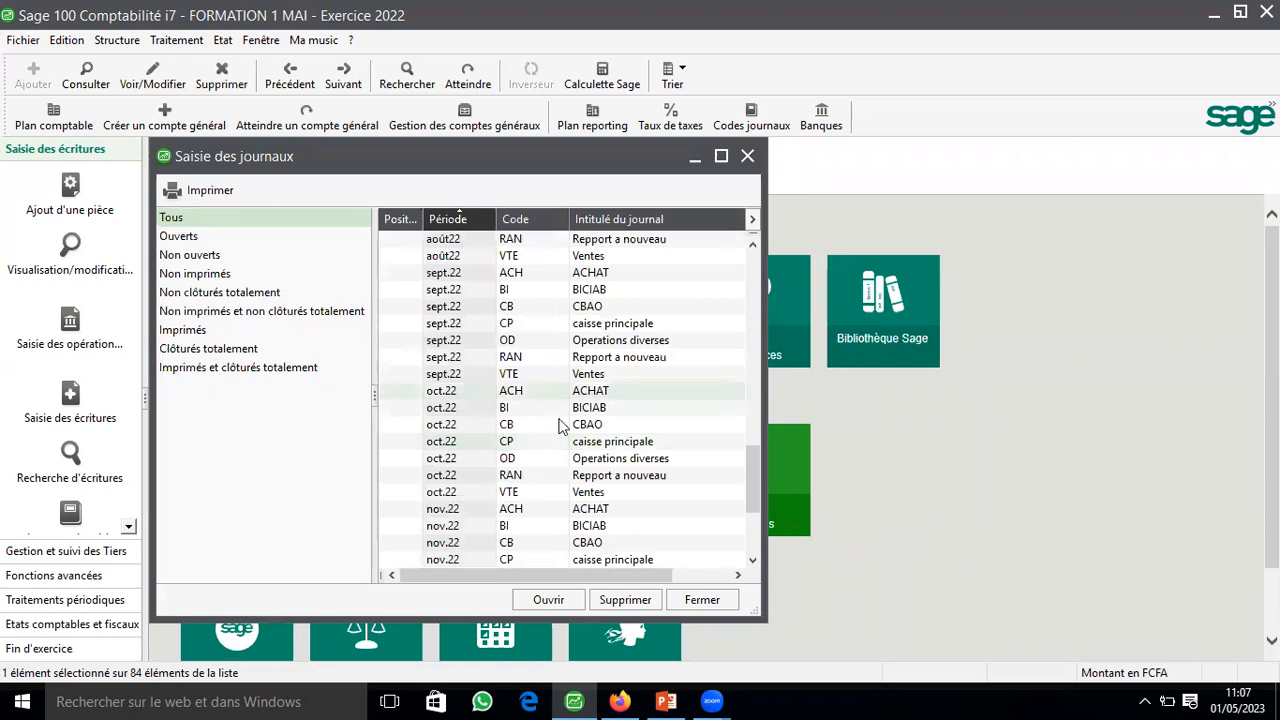
key(Return)
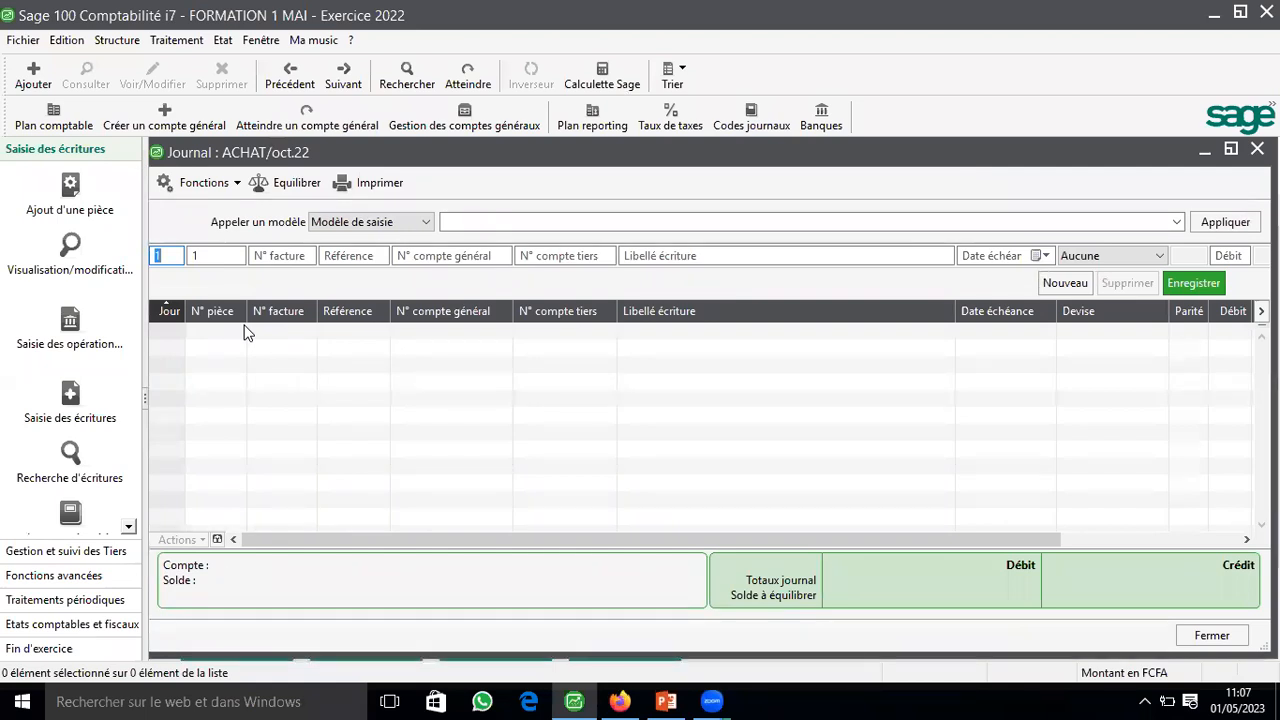
Step: Start a purchase entry line in the October journal with day 10 and invoice number 01245
text(10)
key(Tab)
text(01245)
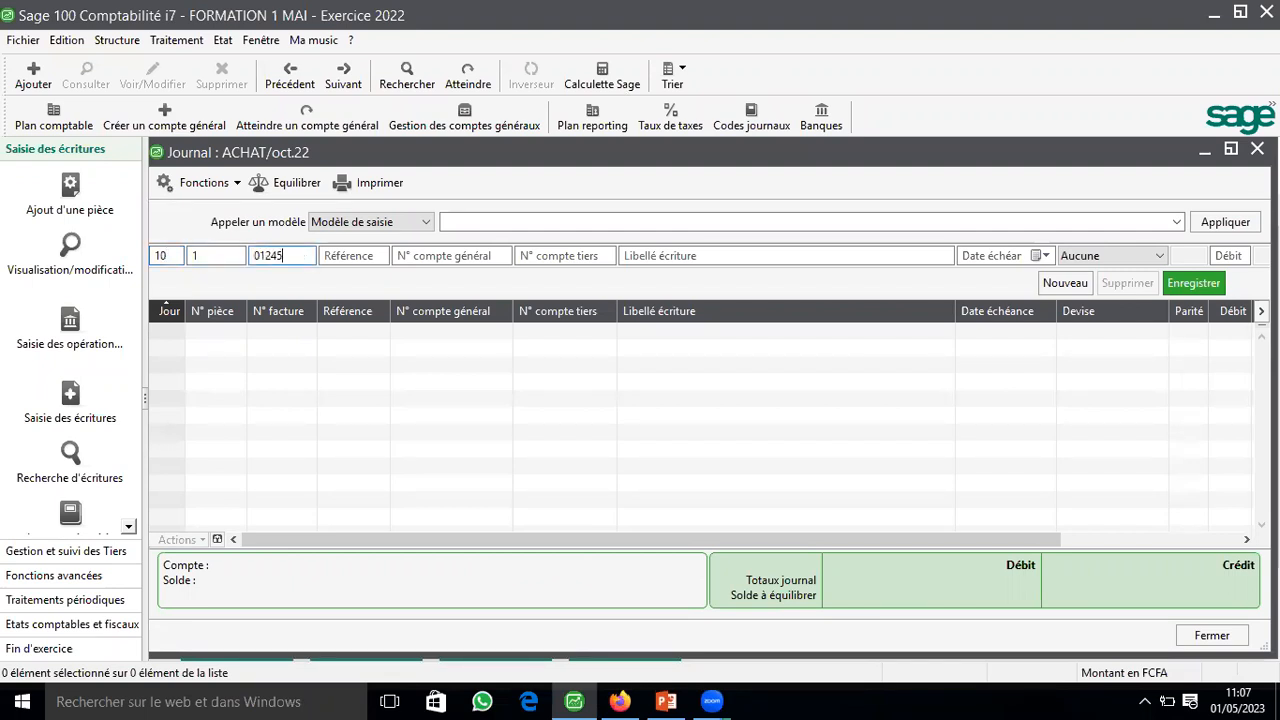
key(Tab)
key(Tab)
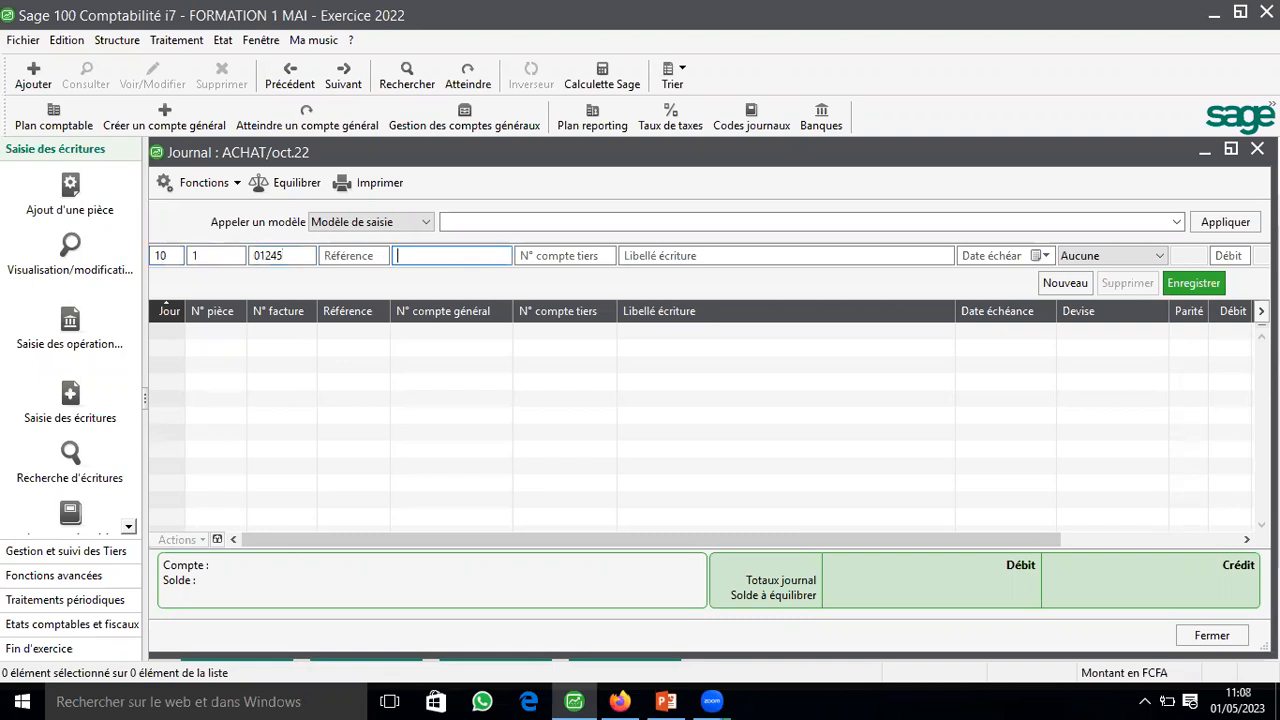
Step: Enter general account 6012 on the line and create it with the title ACHAT MSES HORS REGION
text(6012)
key(Tab)
click(681, 567)
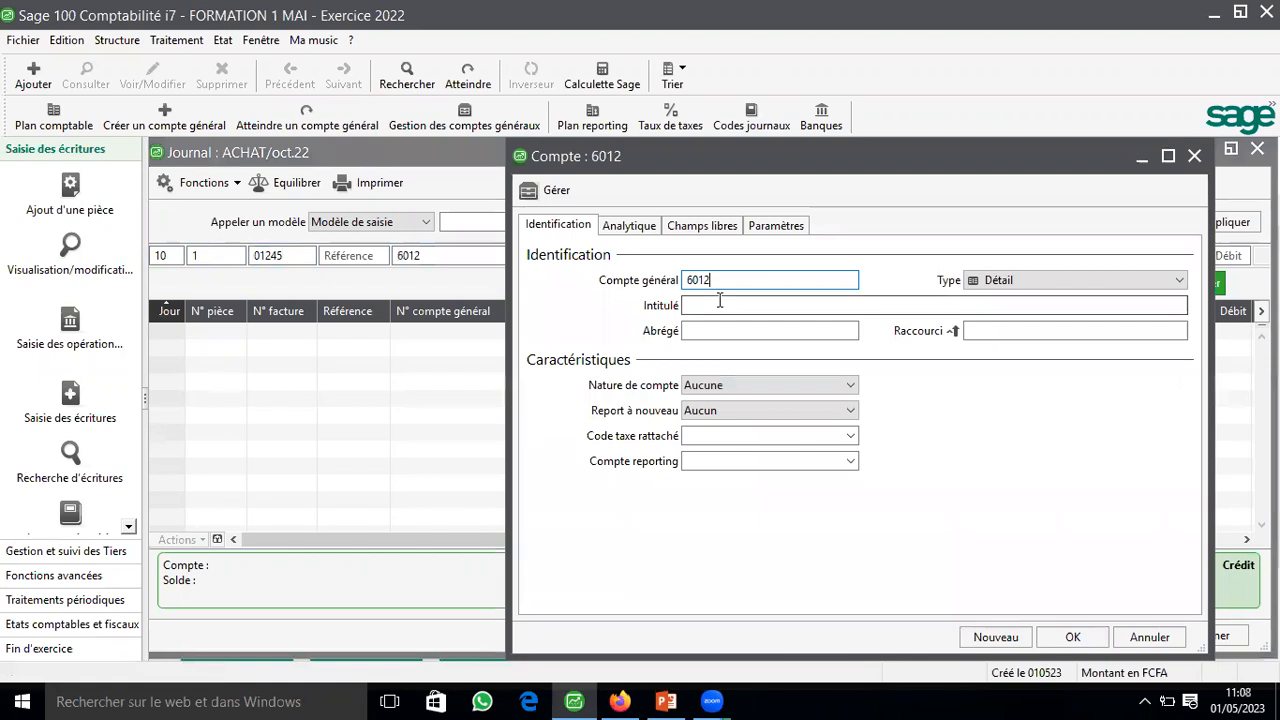
click(719, 301)
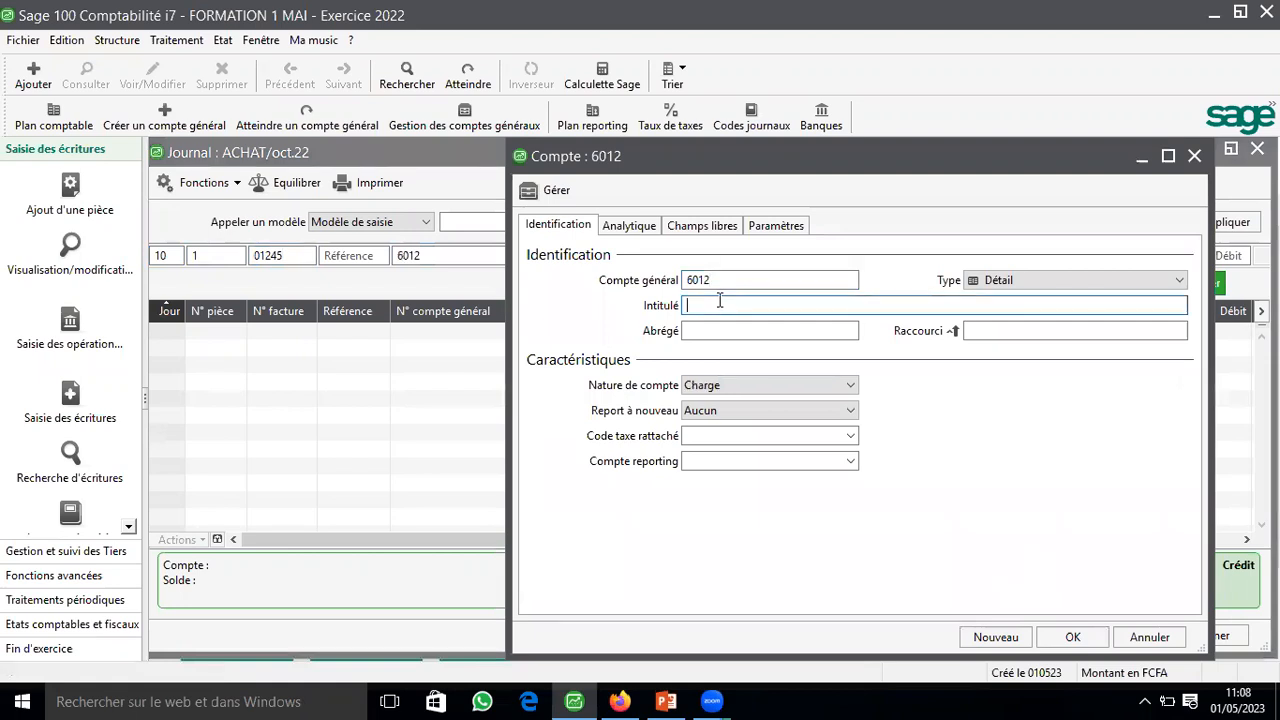
text(ACHAT MSES HORS RE)
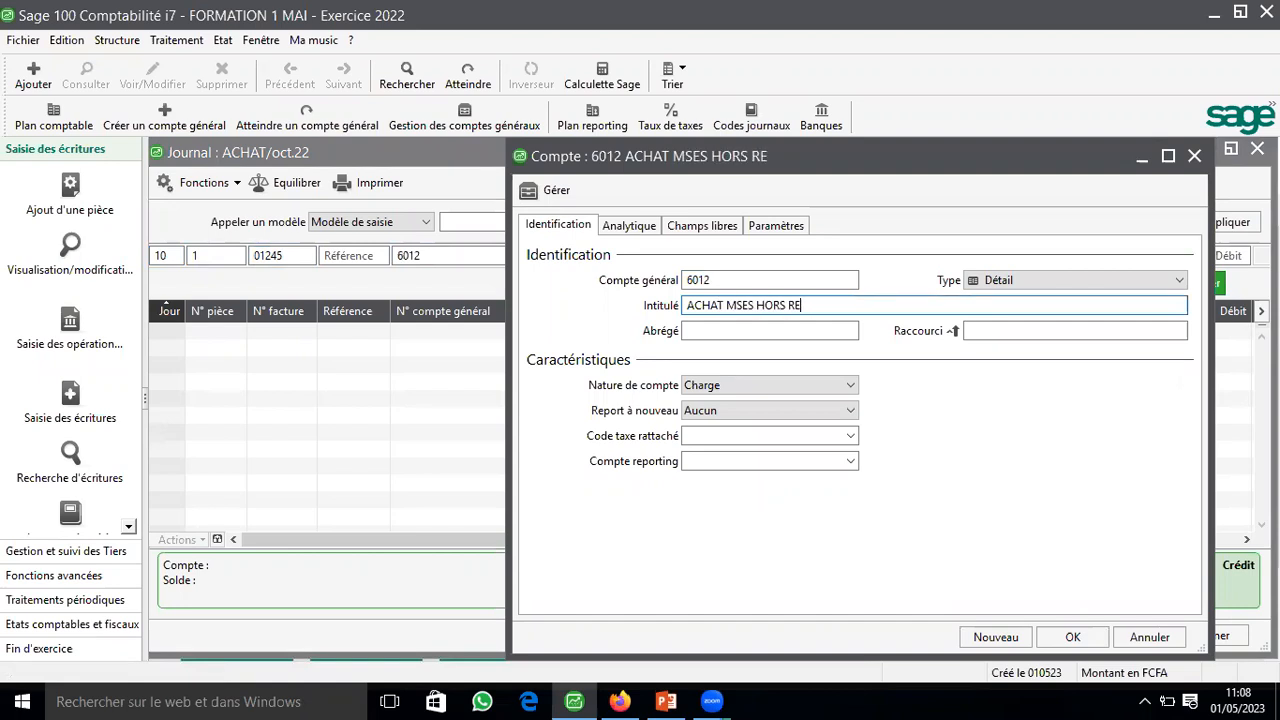
text(GIO?)
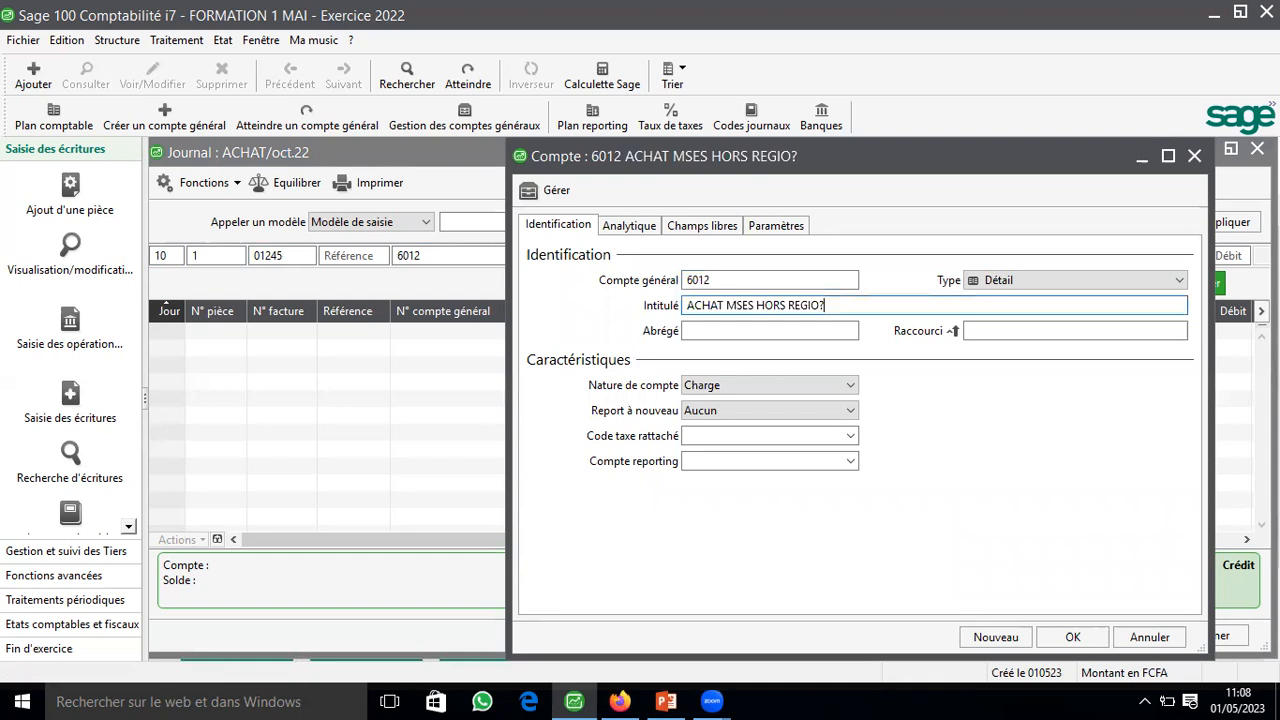
key(BackSpace)
text(N)
key(Tab)
click(1066, 640)
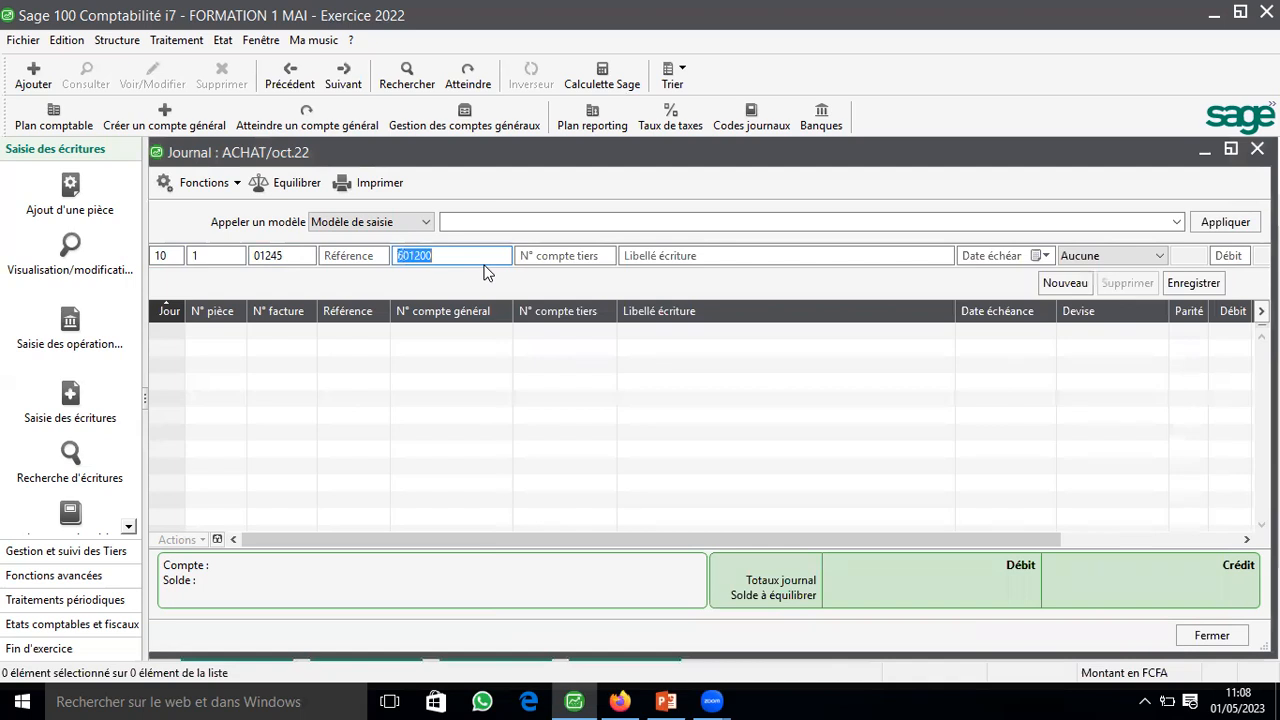
Step: Clear the general account on the entry line and fill in third-party account 401201 instead
key(BackSpace)
key(Tab)
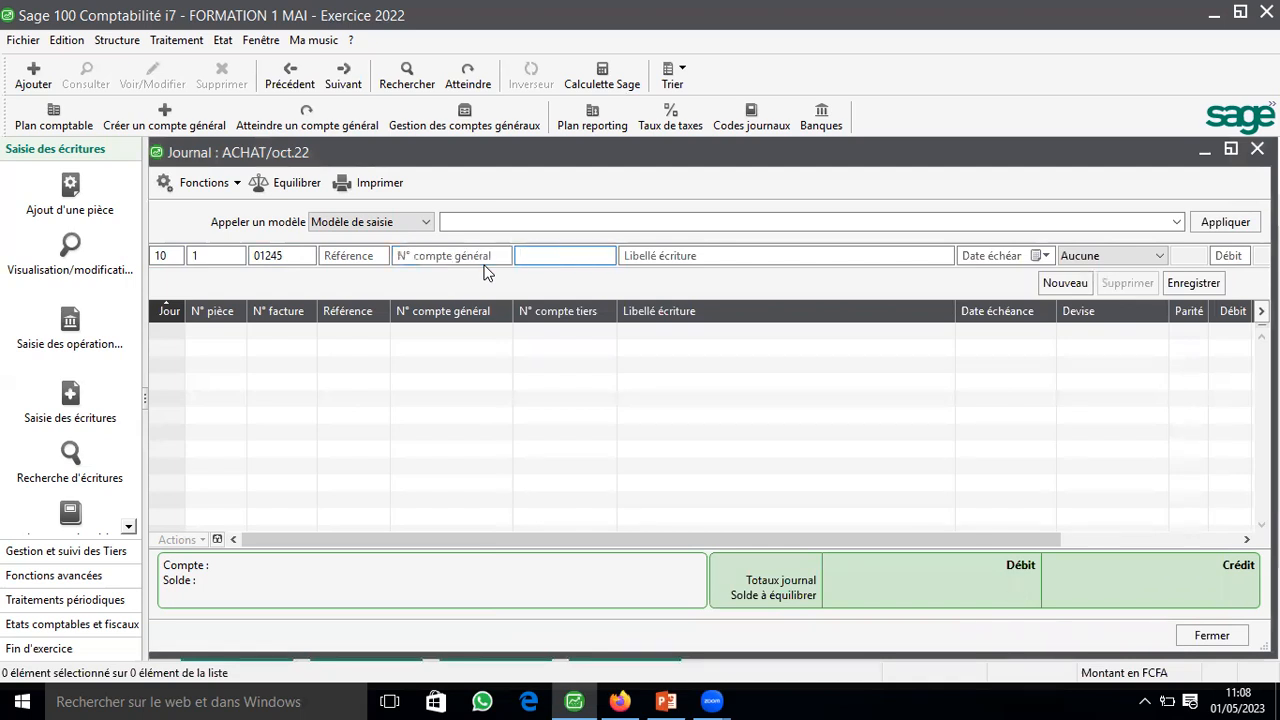
text(4012)
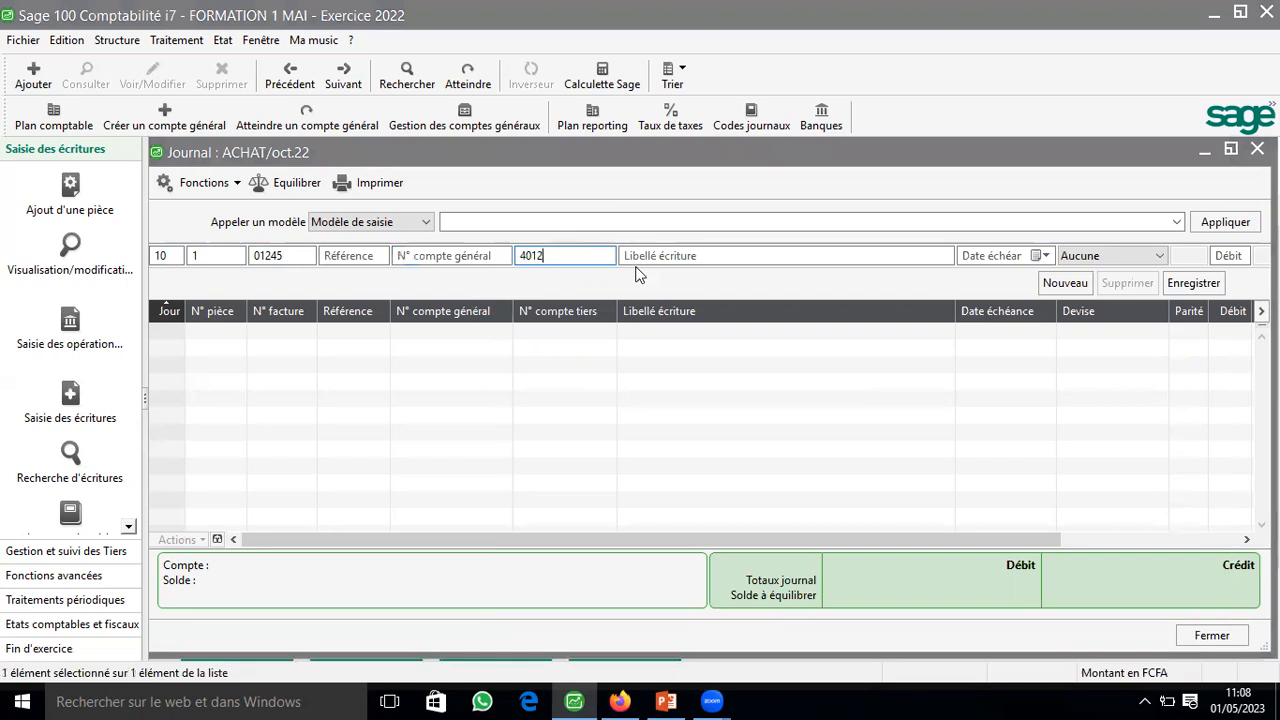
key(Tab)
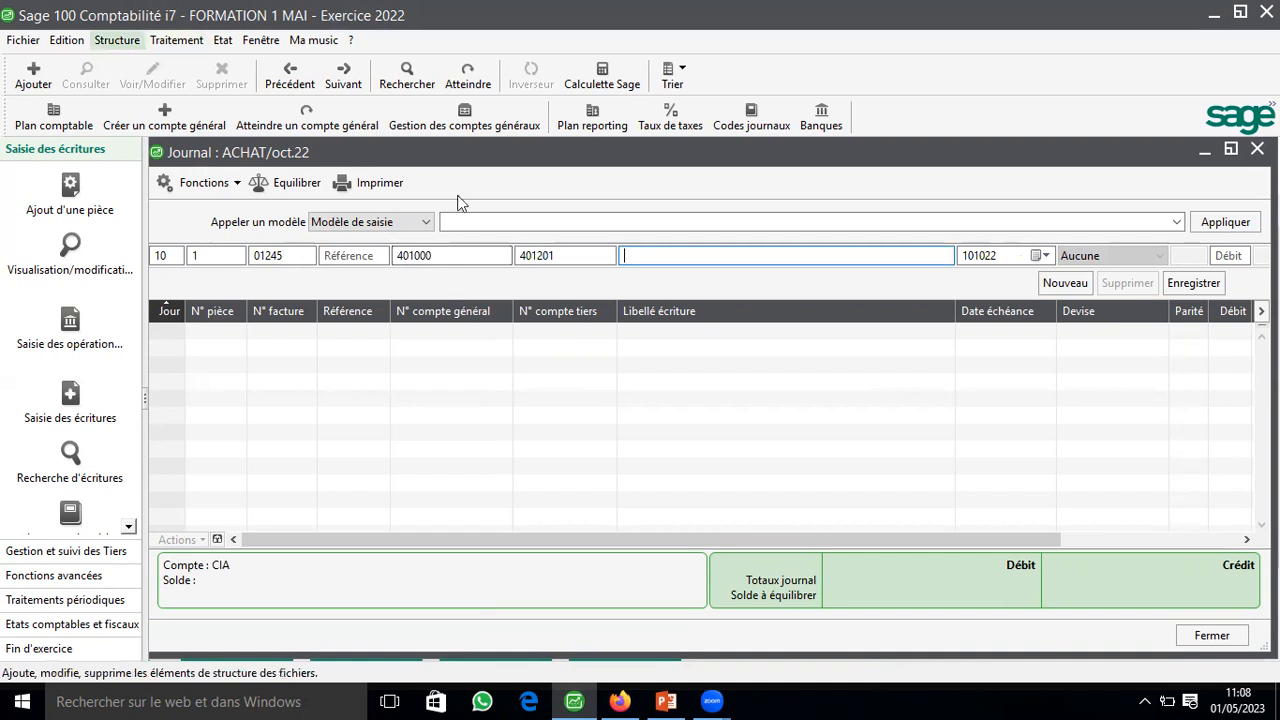
key(alt+s)
key(Return)
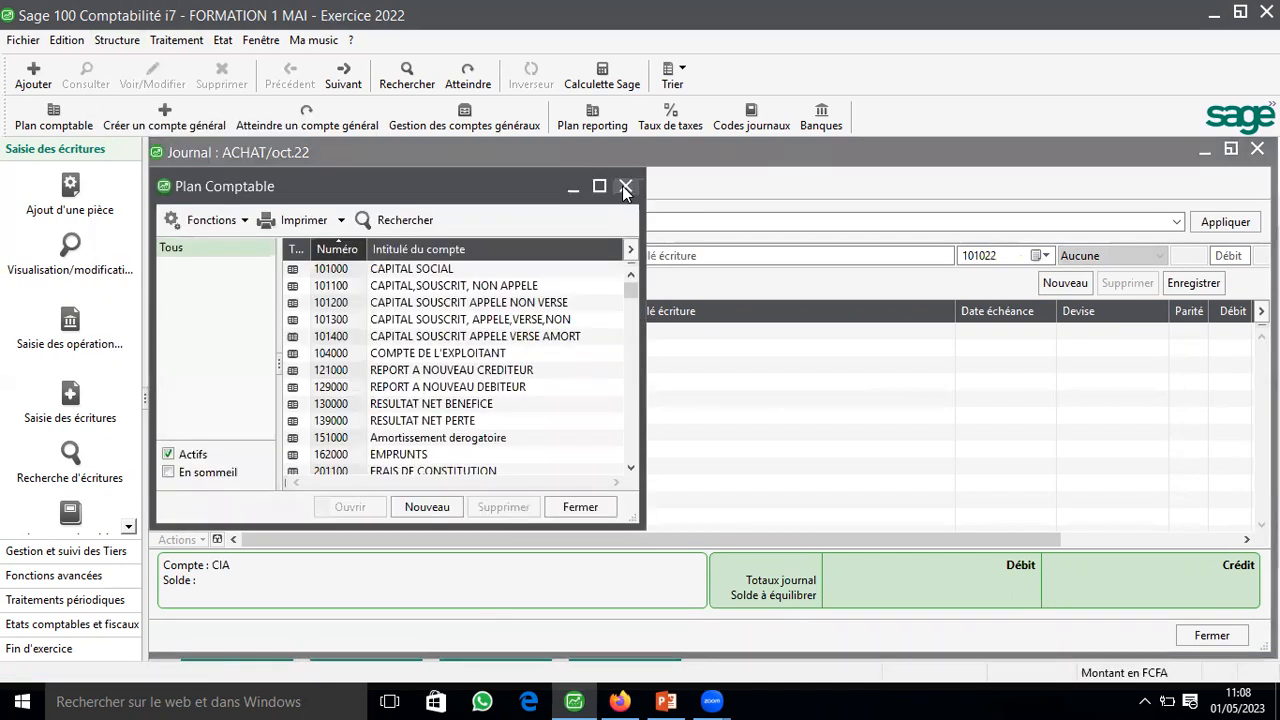
key(Escape)
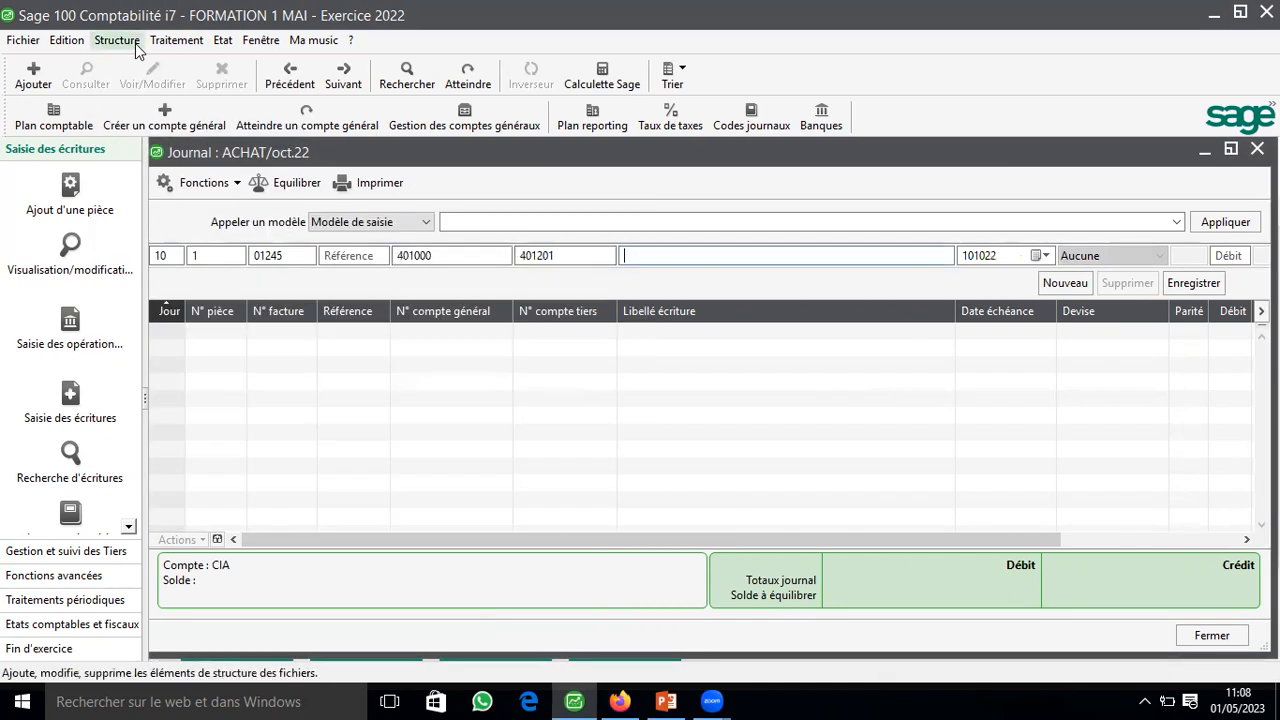
Step: Open supplier 401201 CIA in the third-party list and set its collective account to 4012
key(alt+s)
click(156, 129)
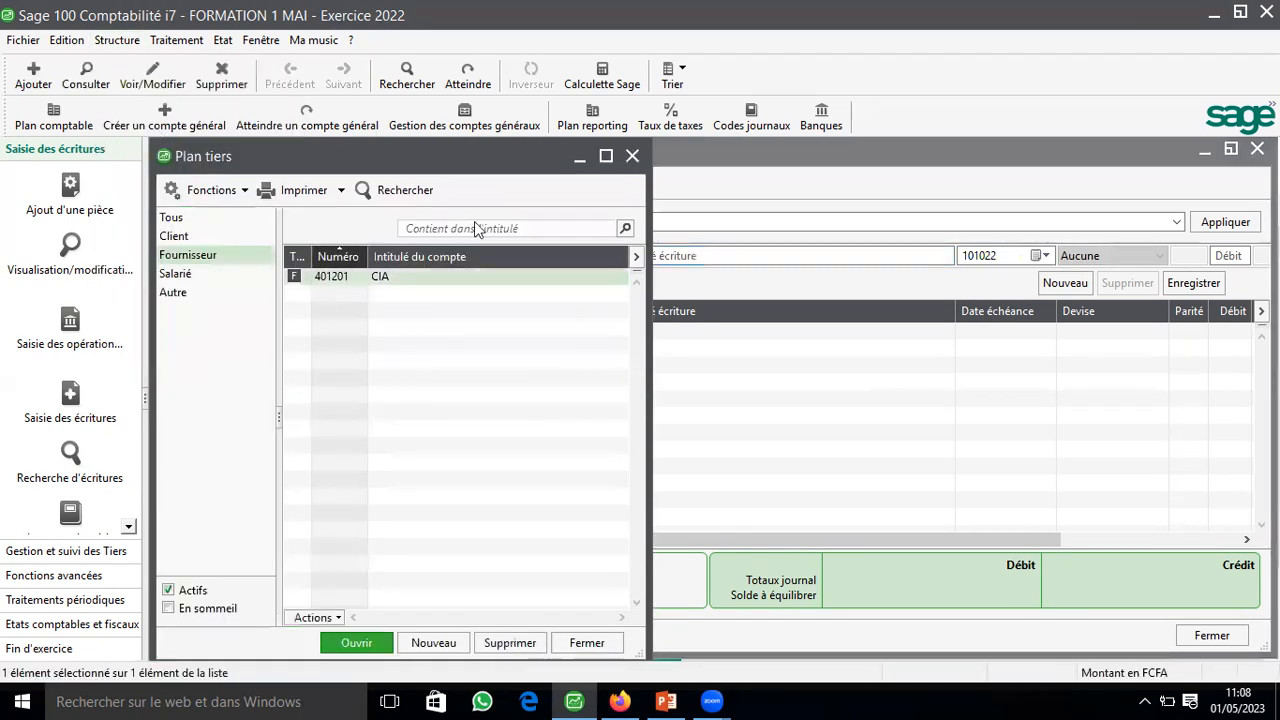
key(Return)
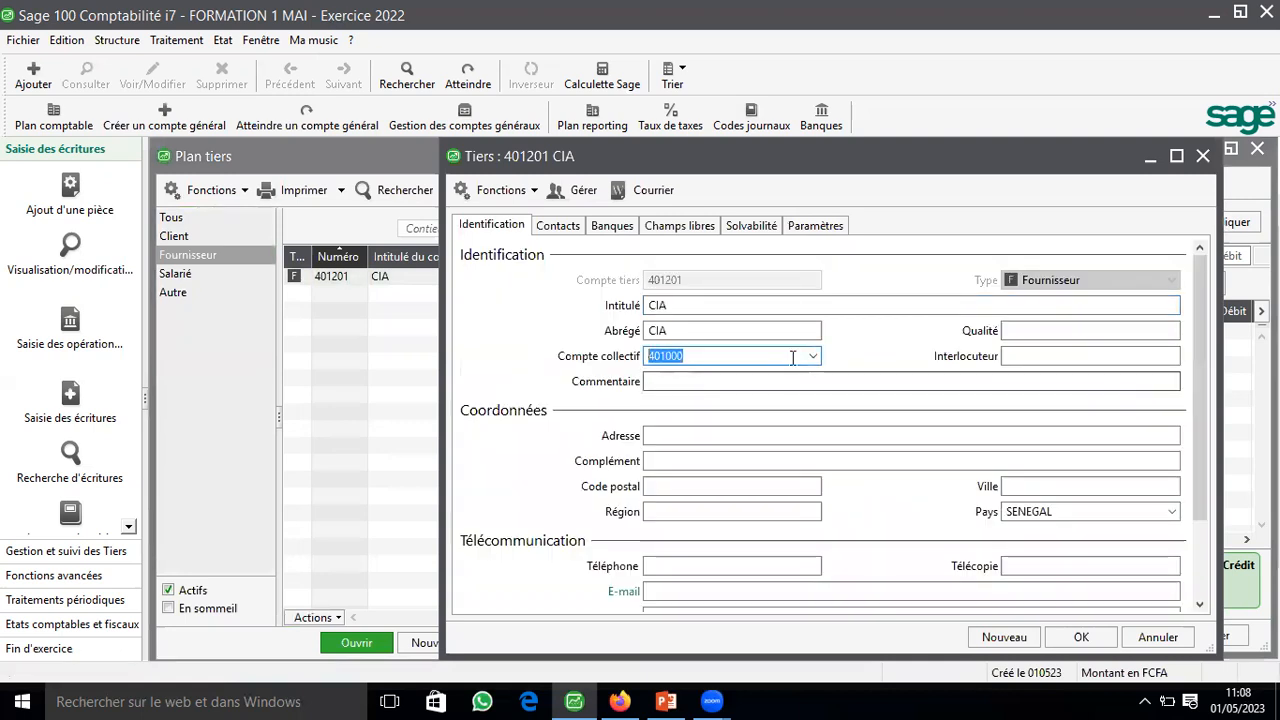
key(BackSpace)
text(4012)
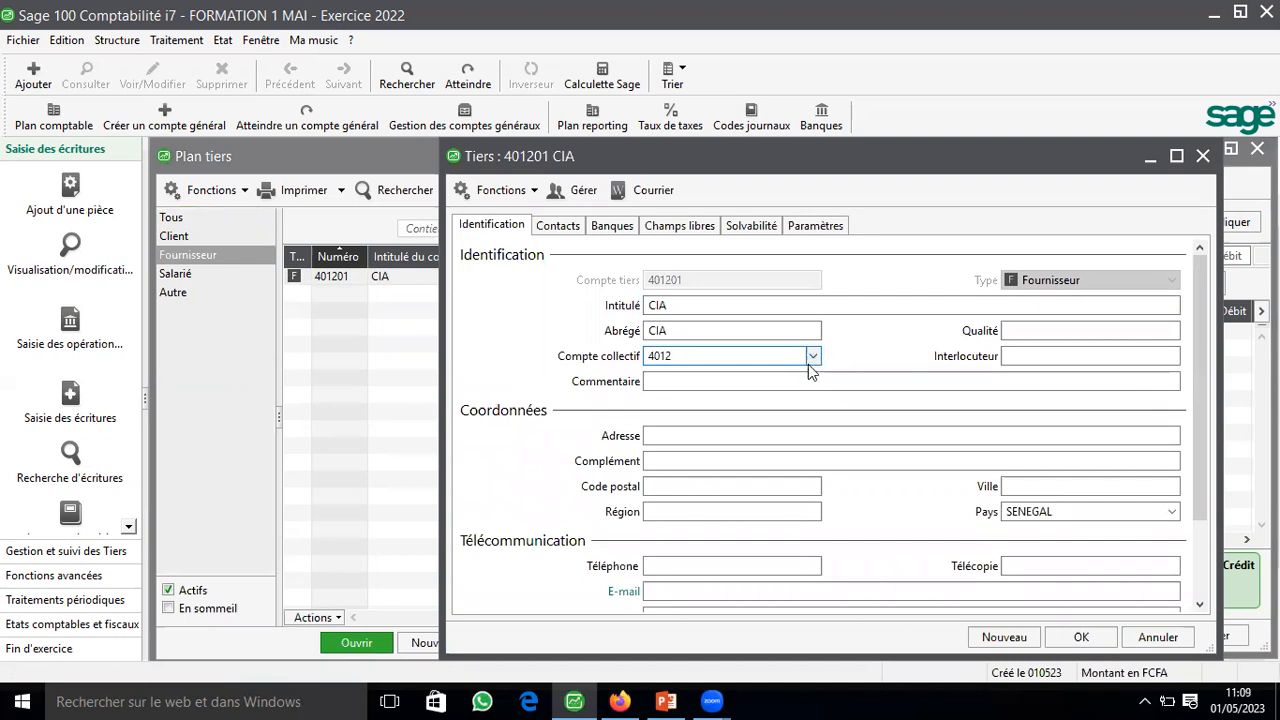
click(1089, 639)
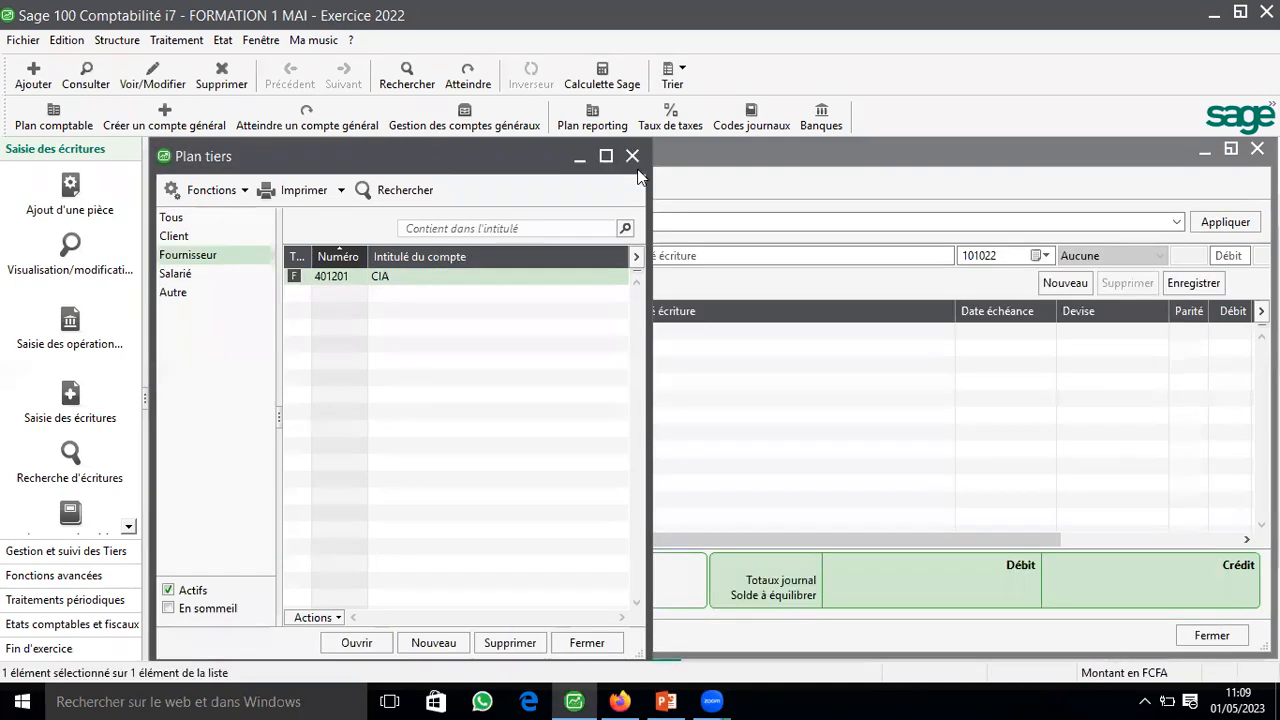
click(633, 157)
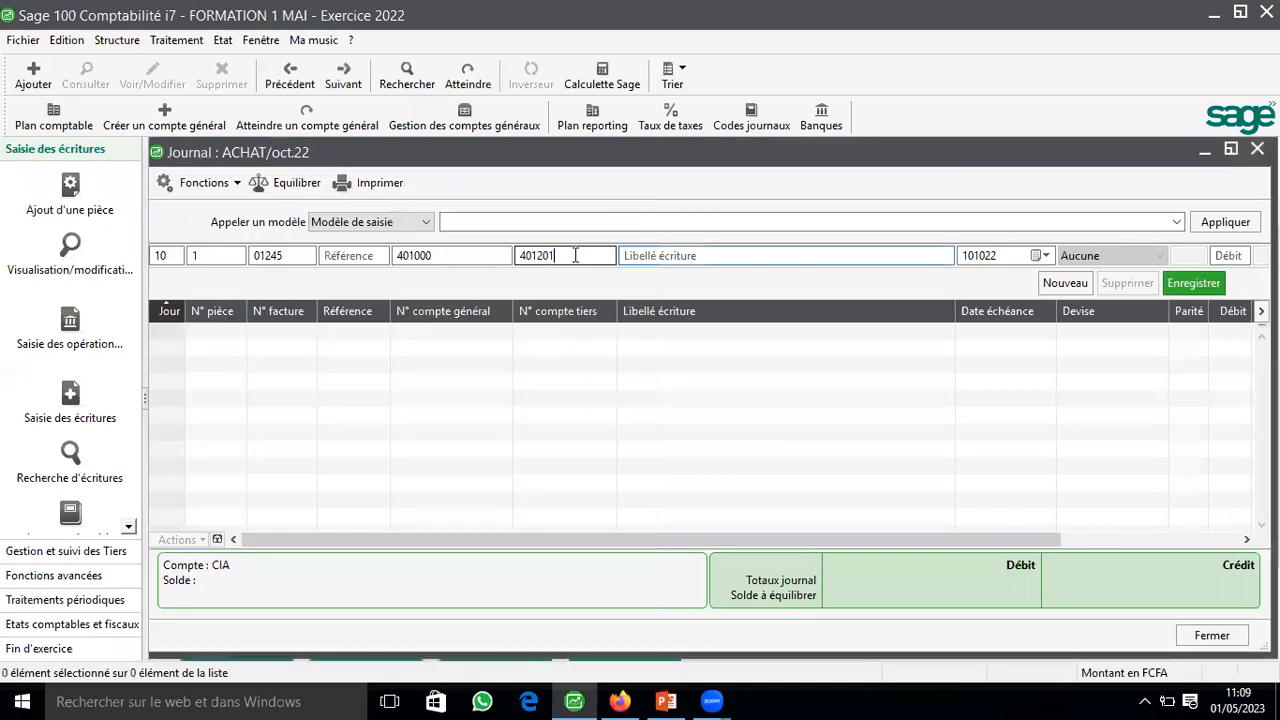
Step: Clear the general and third-party accounts on the entry line and select supplier 401201 CIA again
drag(573, 250, 436, 240)
key(BackSpace)
key(shift+Tab)
key(Delete)
key(Tab)
text(40)
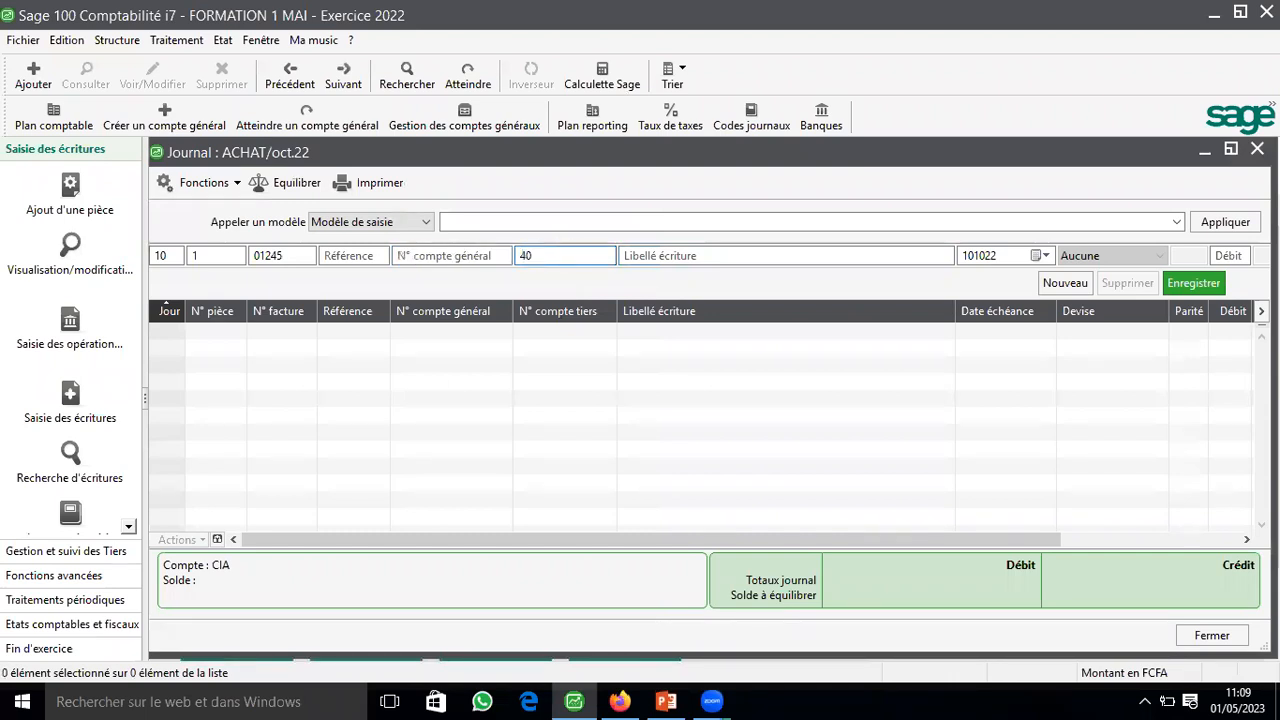
key(Tab)
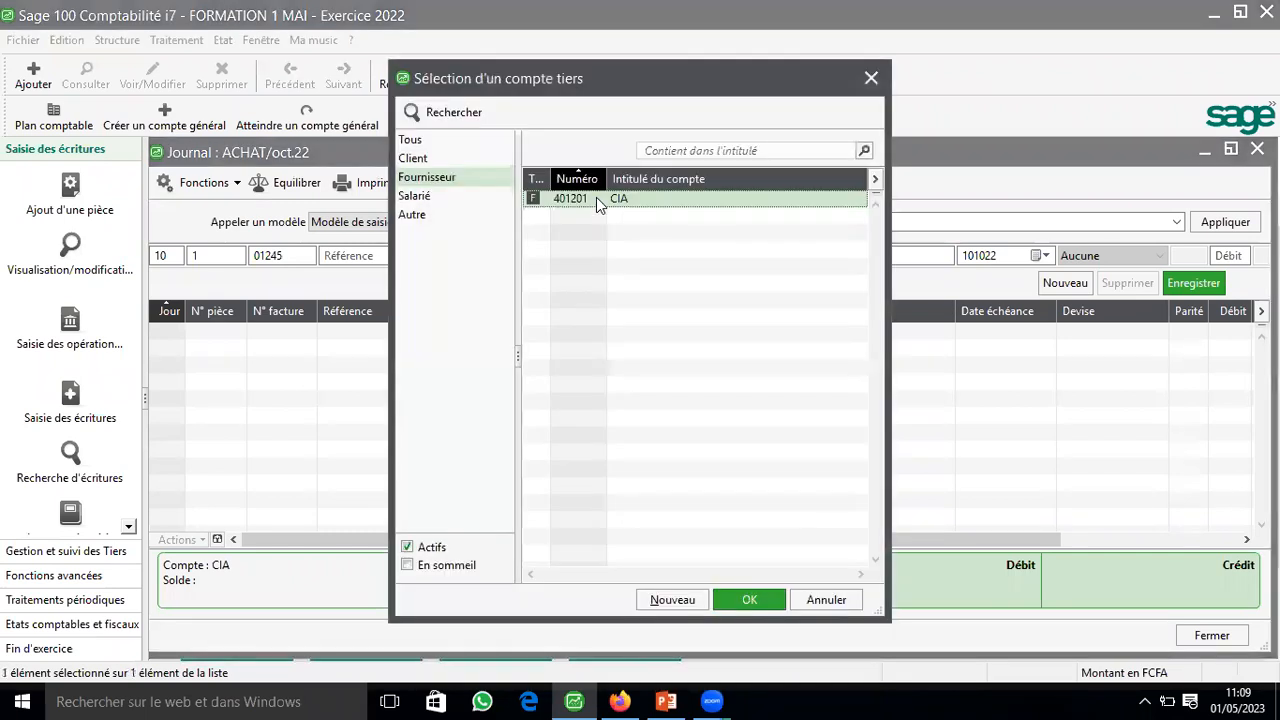
double_click(596, 197)
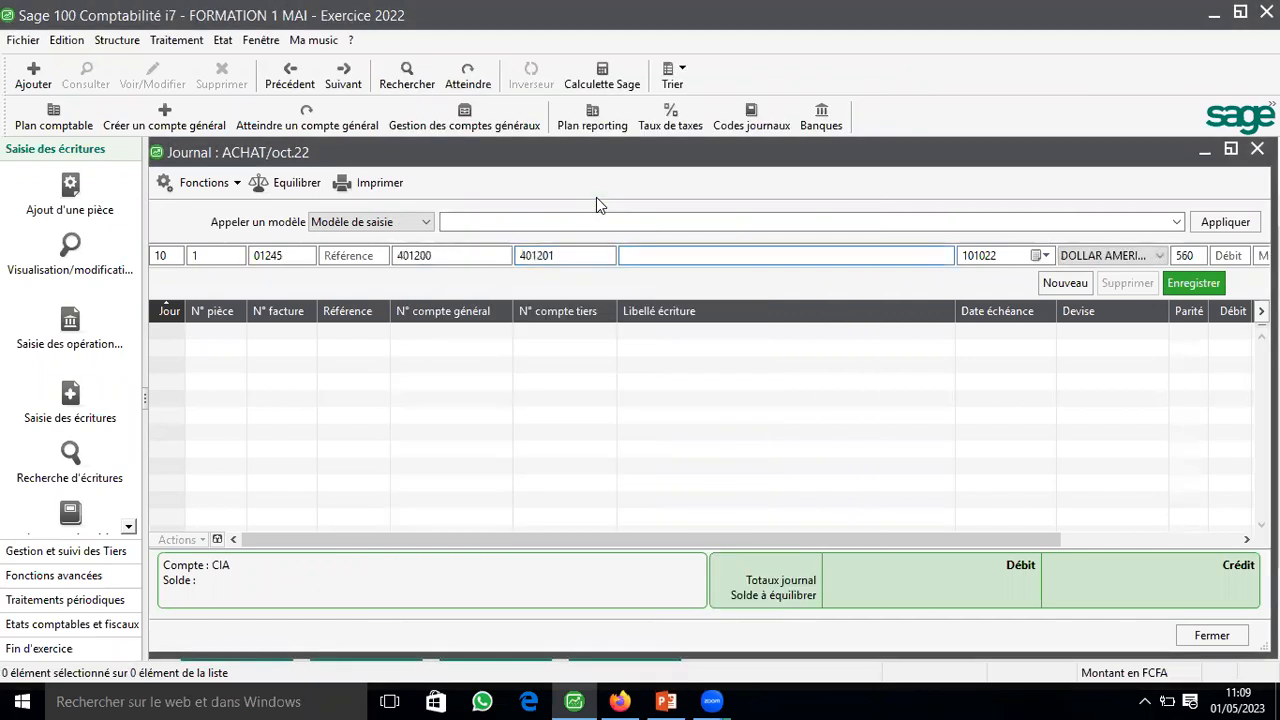
Step: Enter FACTURE CIA as the label of the supplier entry line
text(FACTURE CIA)
key(Tab)
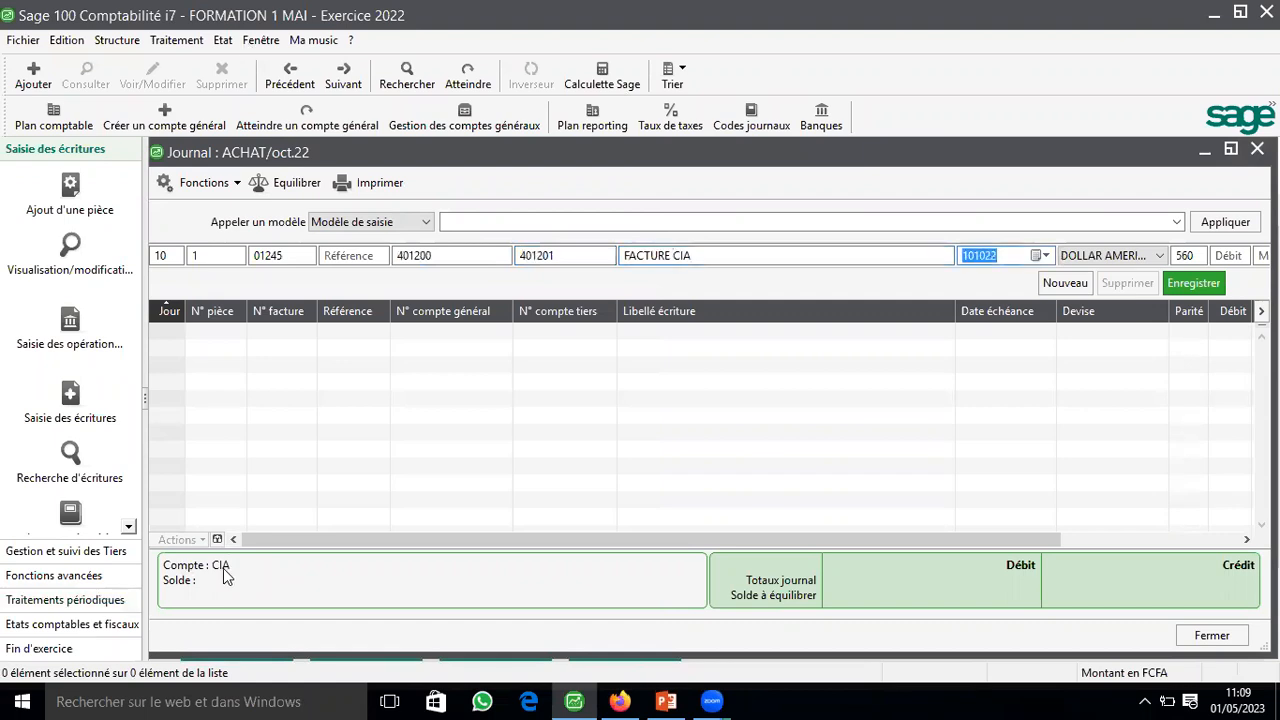
Step: Automatically adjust the column widths of the October ACHAT journal while the supplier line is still being entered
key(Tab)
right_click(778, 287)
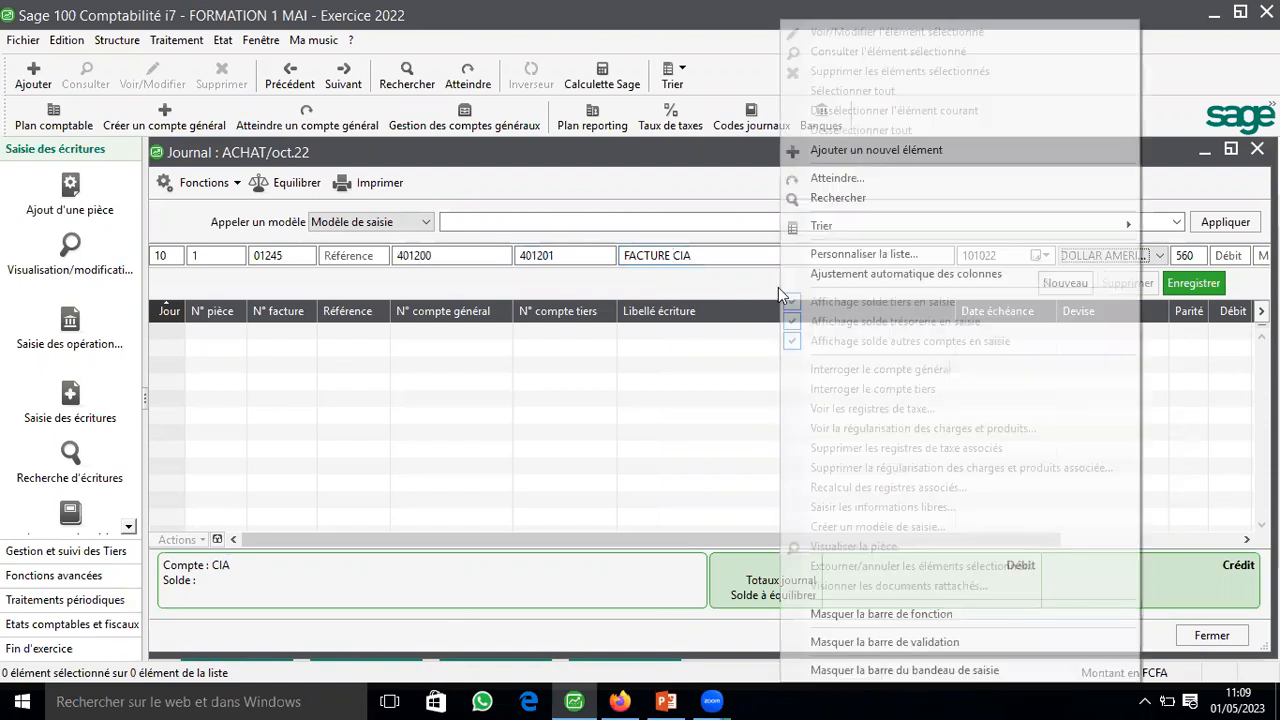
click(857, 279)
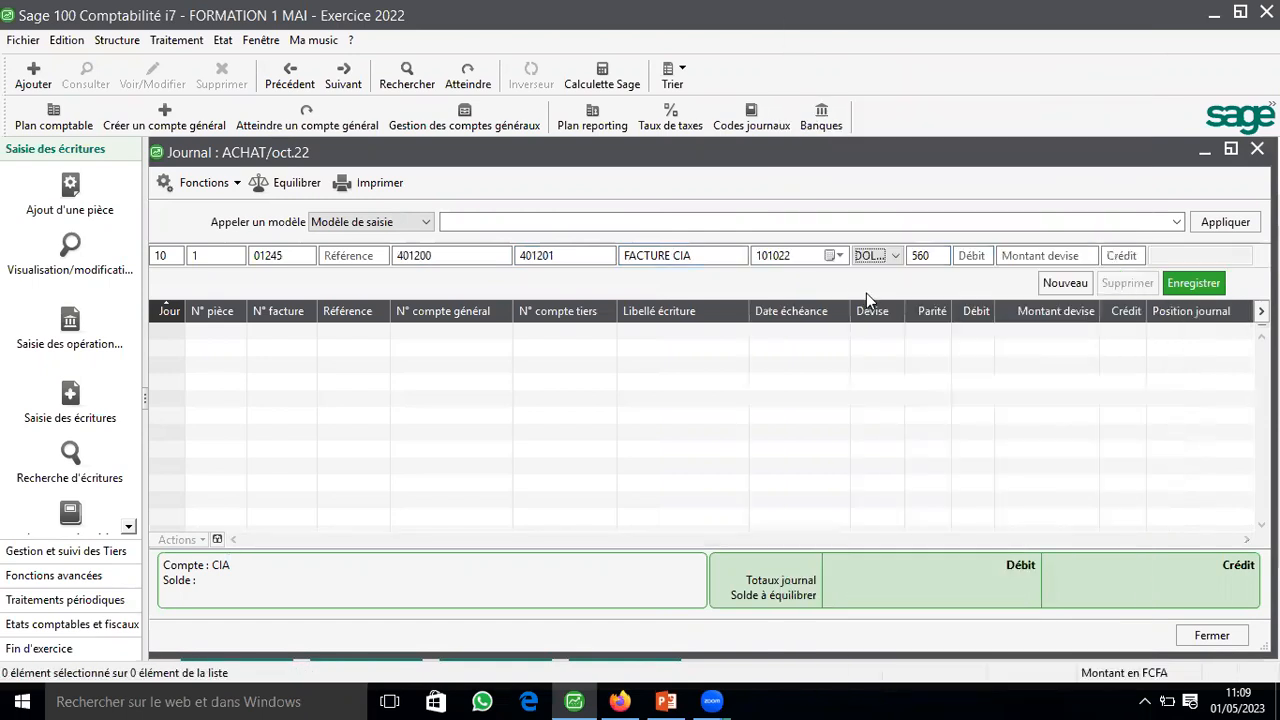
Step: Enter 1000000 as the currency amount on the supplier line and record the line
click(955, 259)
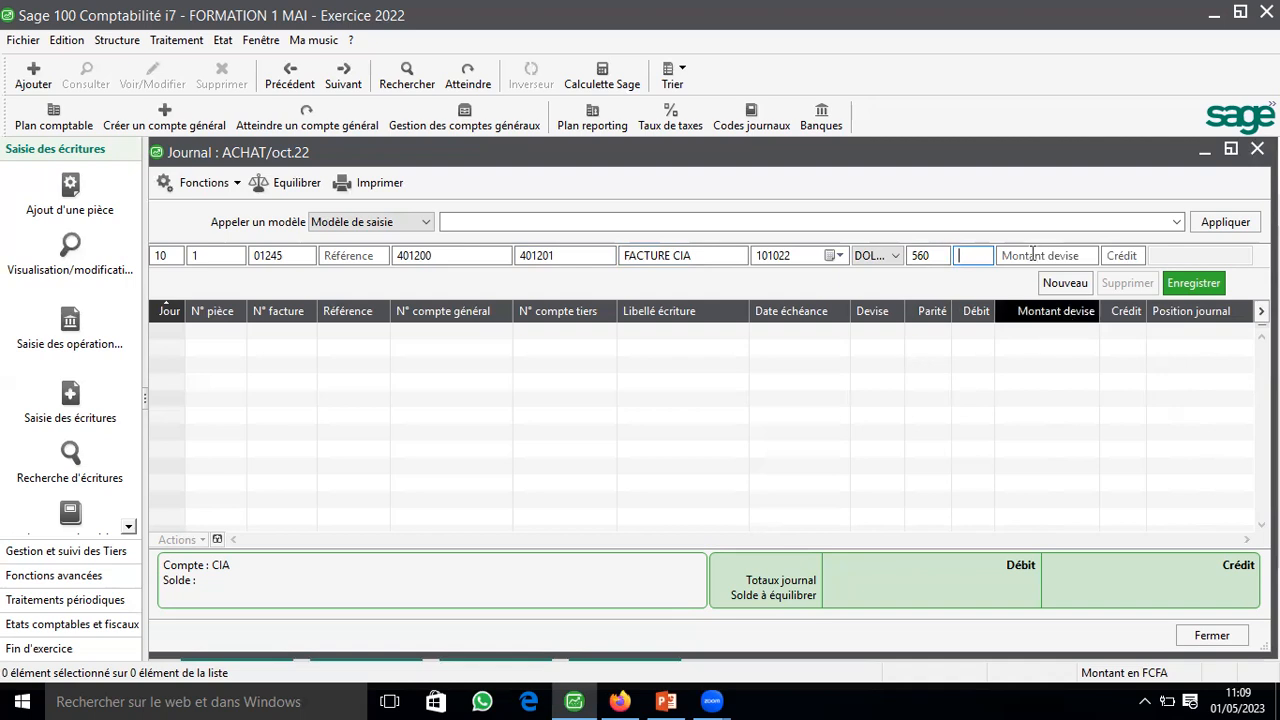
key(Tab)
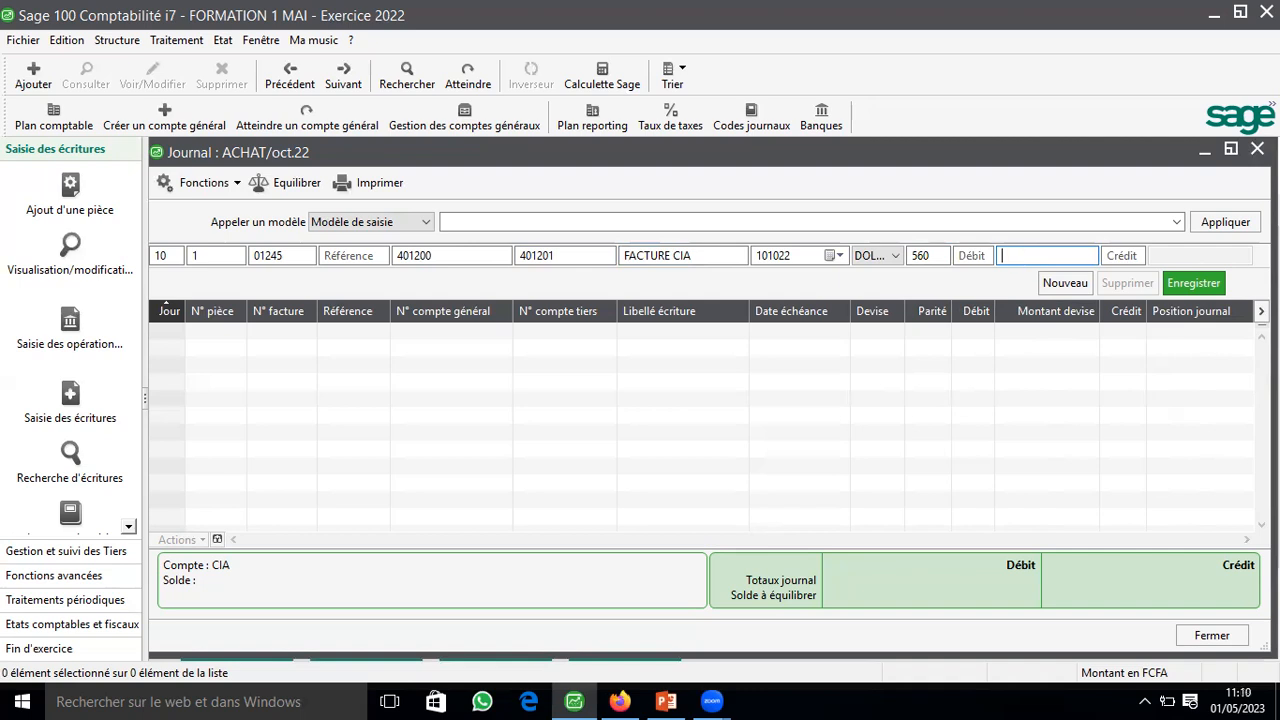
text(1000000)
key(Tab)
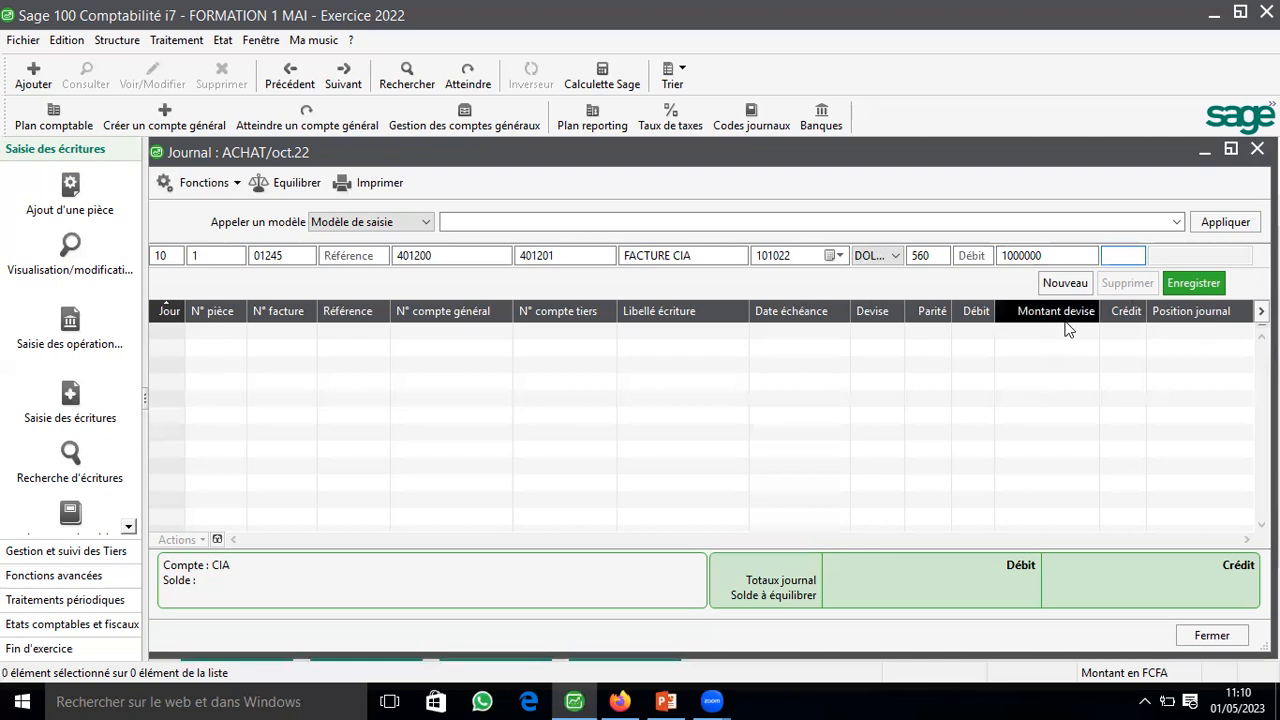
key(Return)
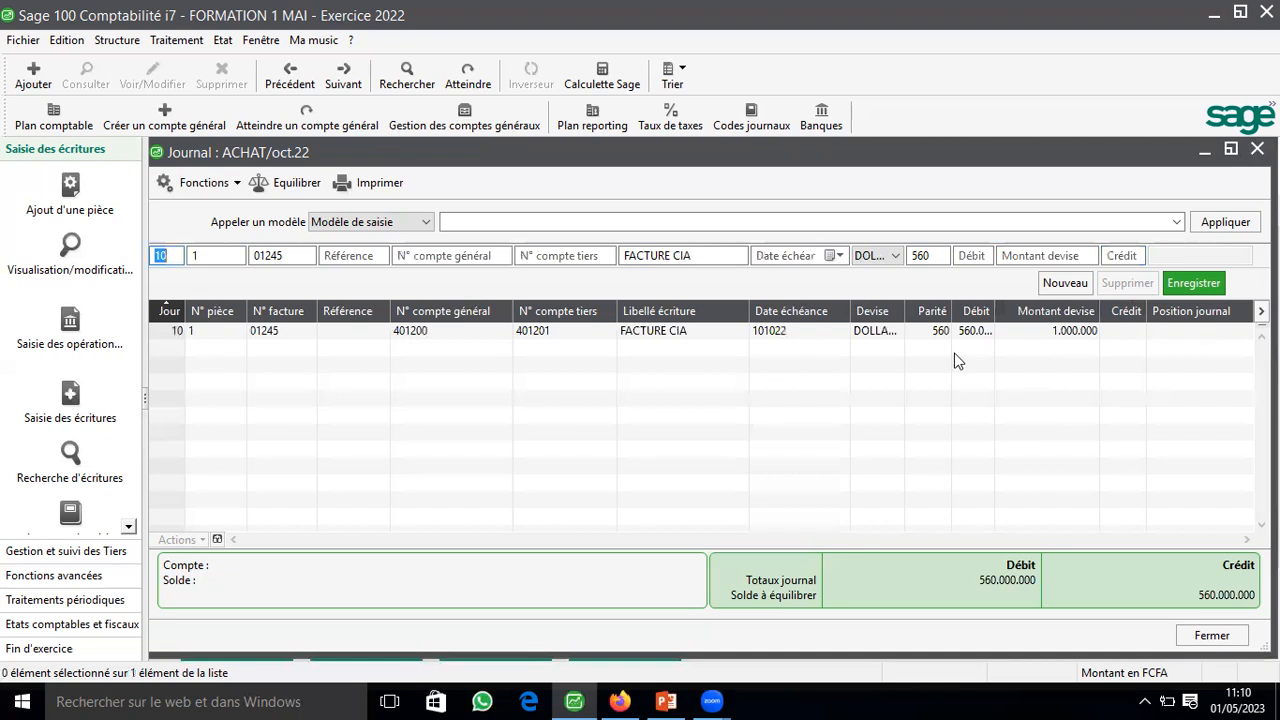
Step: Move the Débit column after the Montant devise column and delete the recorded supplier line
click(965, 333)
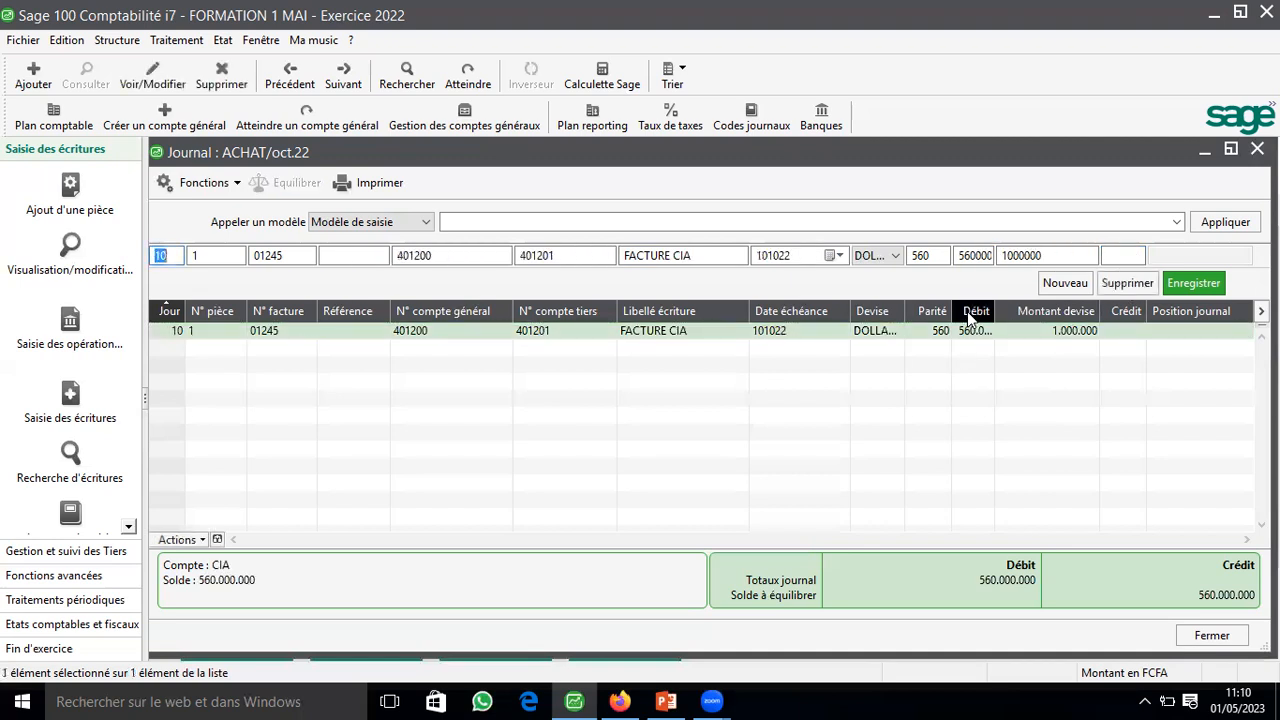
drag(970, 316, 1076, 322)
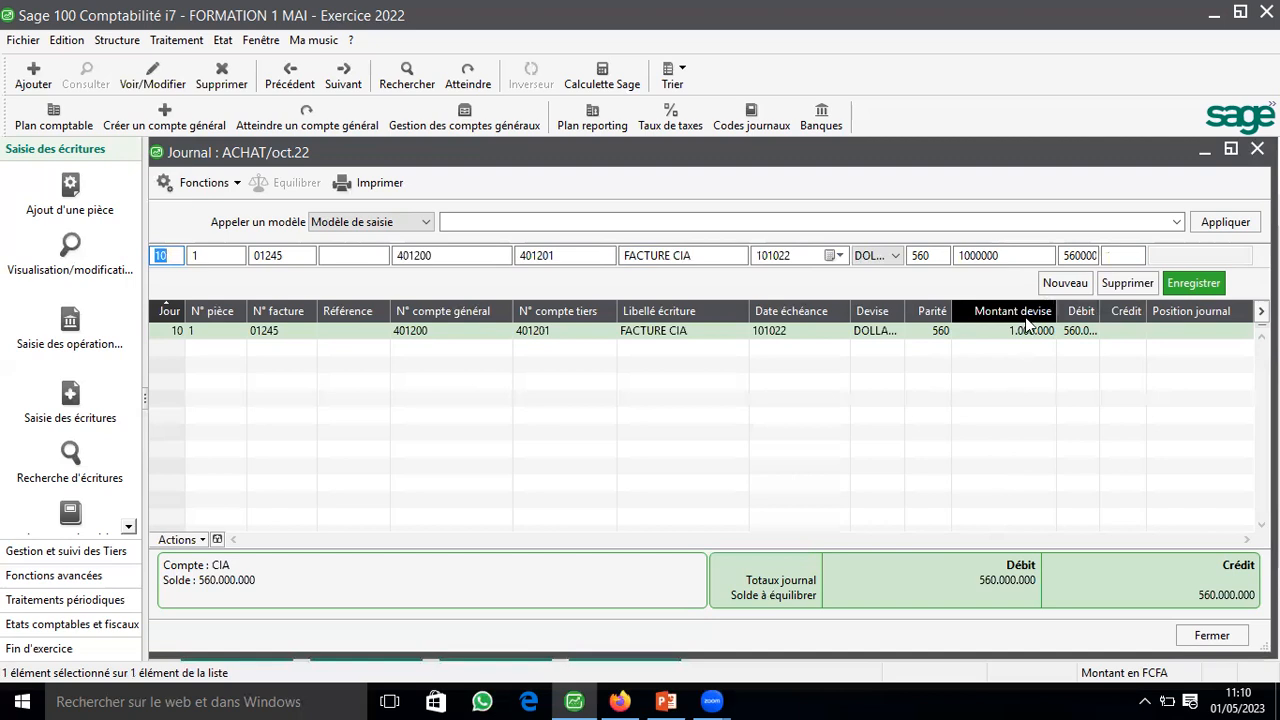
right_click(968, 343)
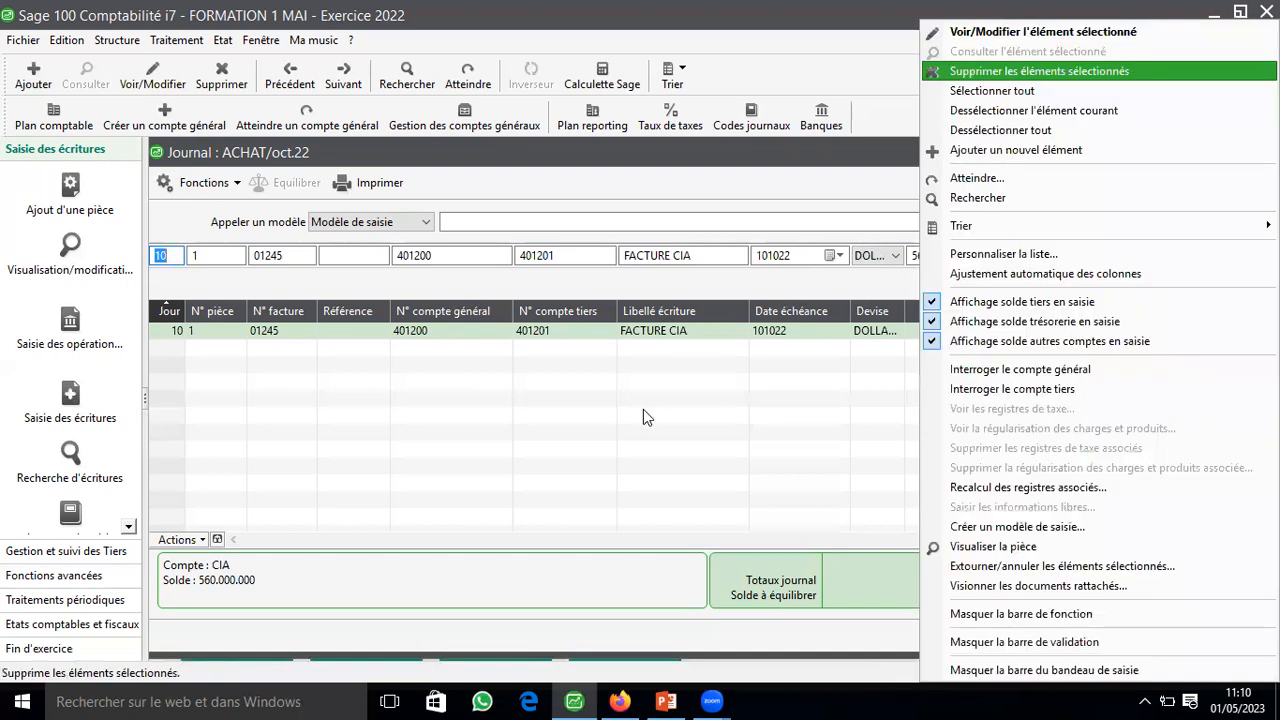
key(Return)
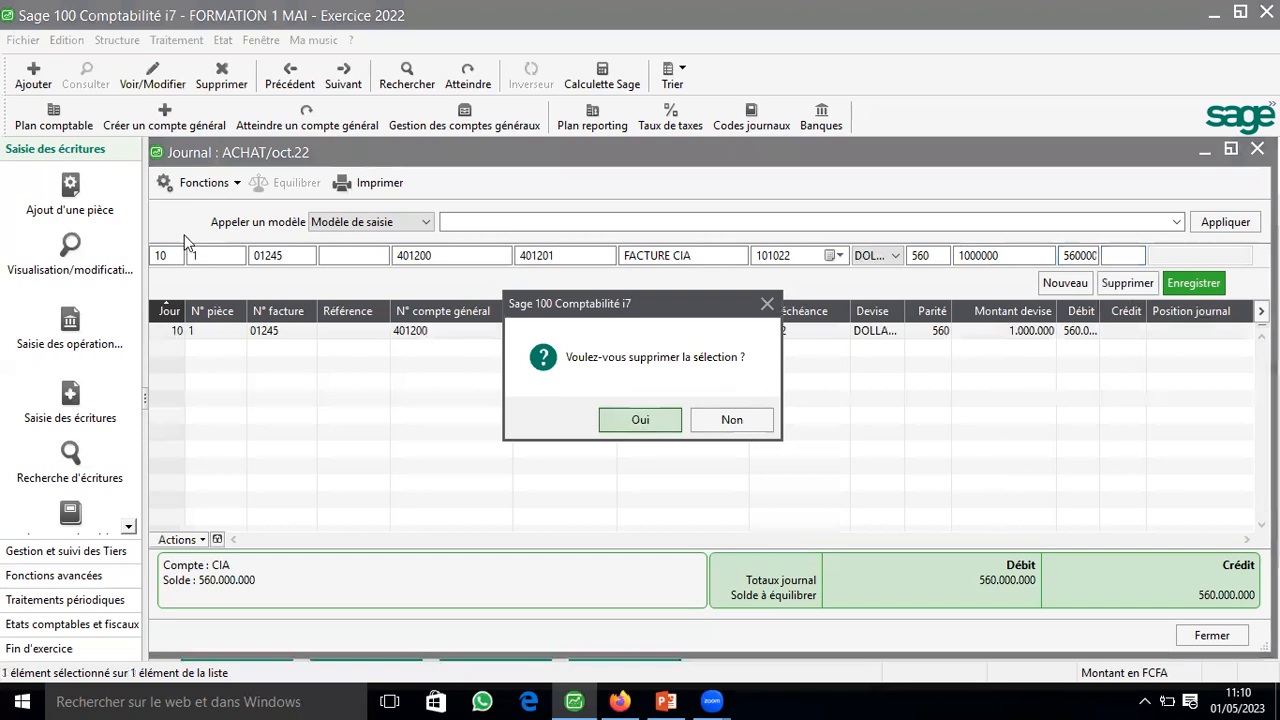
key(Return)
Step: Keep day 10 and invoice 01245 on the new entry line and select supplier 401201 CIA as its third-party account
key(Tab)
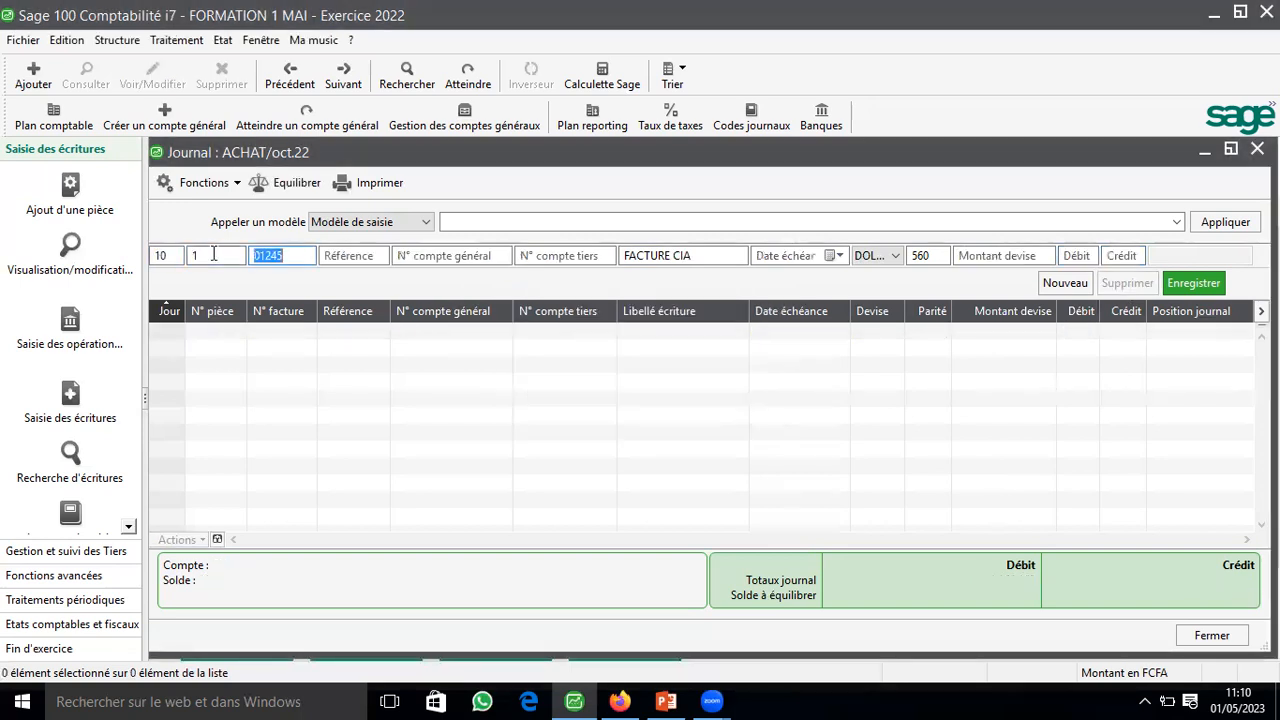
key(Tab)
key(Tab)
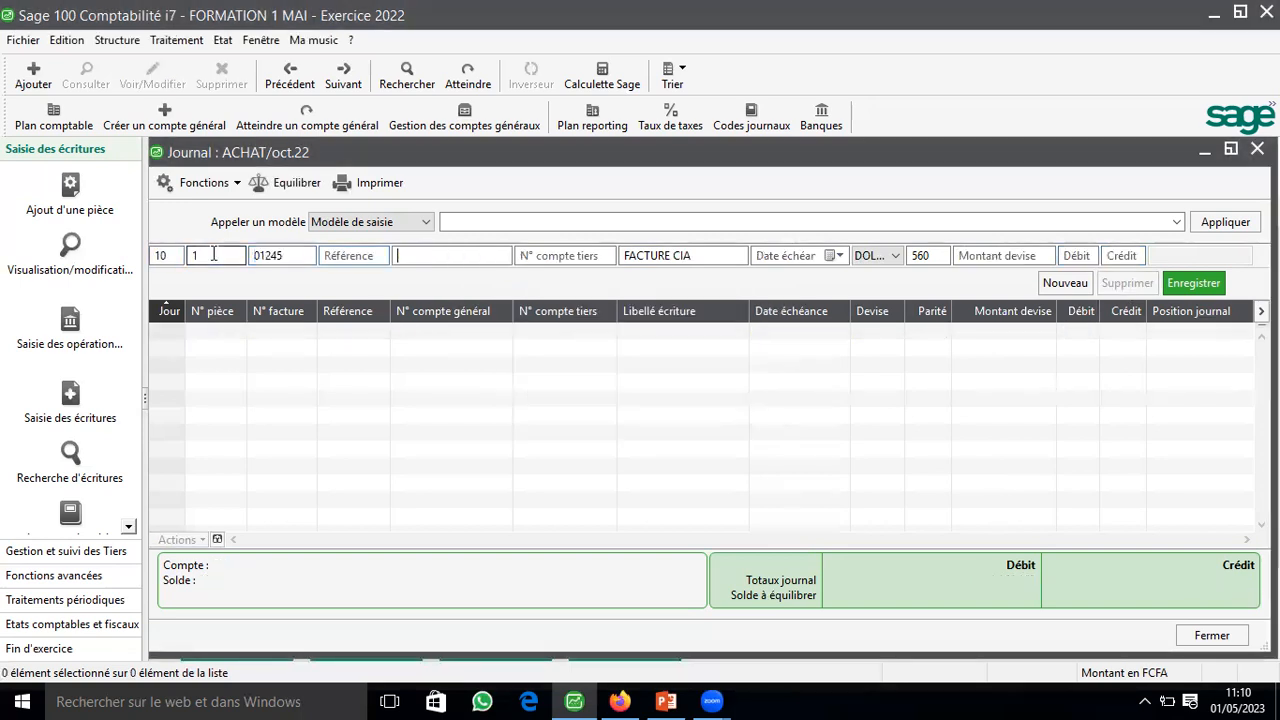
key(Tab)
text(4012)
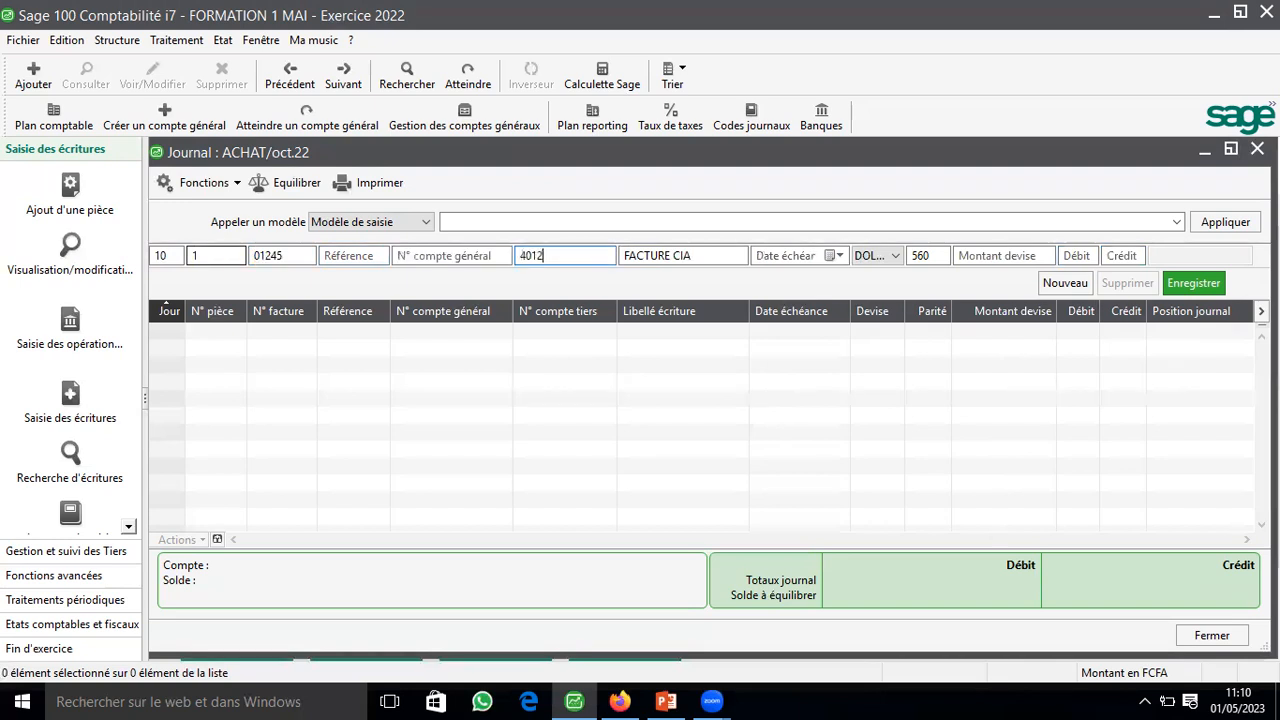
key(Tab)
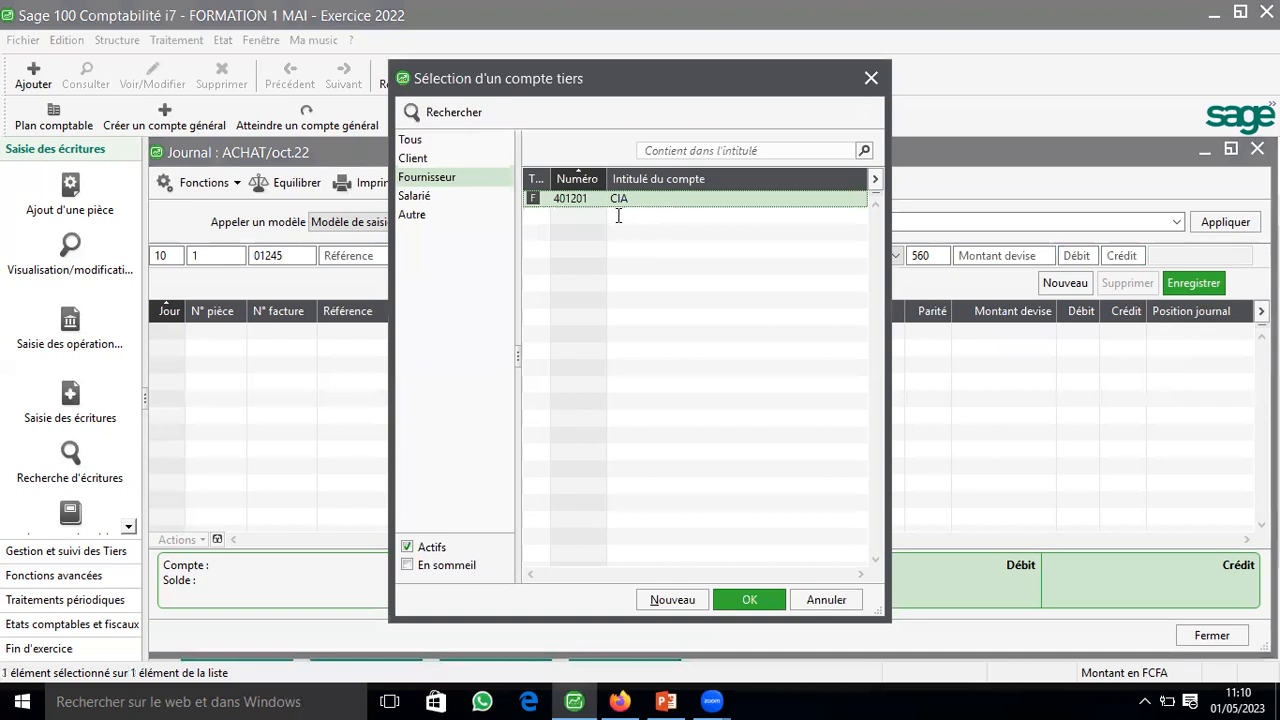
key(Return)
Step: Enter a currency amount of 100000 at parity 560 on the credit side and record the supplier line
key(Tab)
key(Tab)
key(Tab)
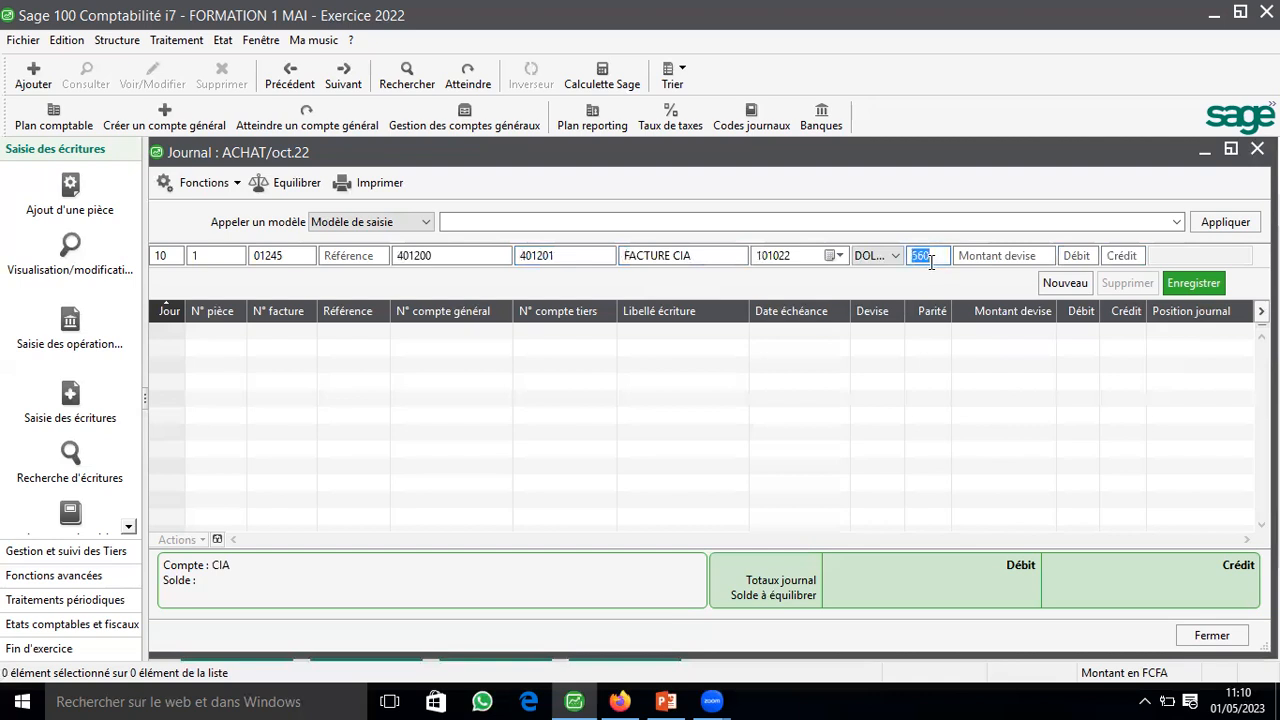
key(Tab)
text(10)
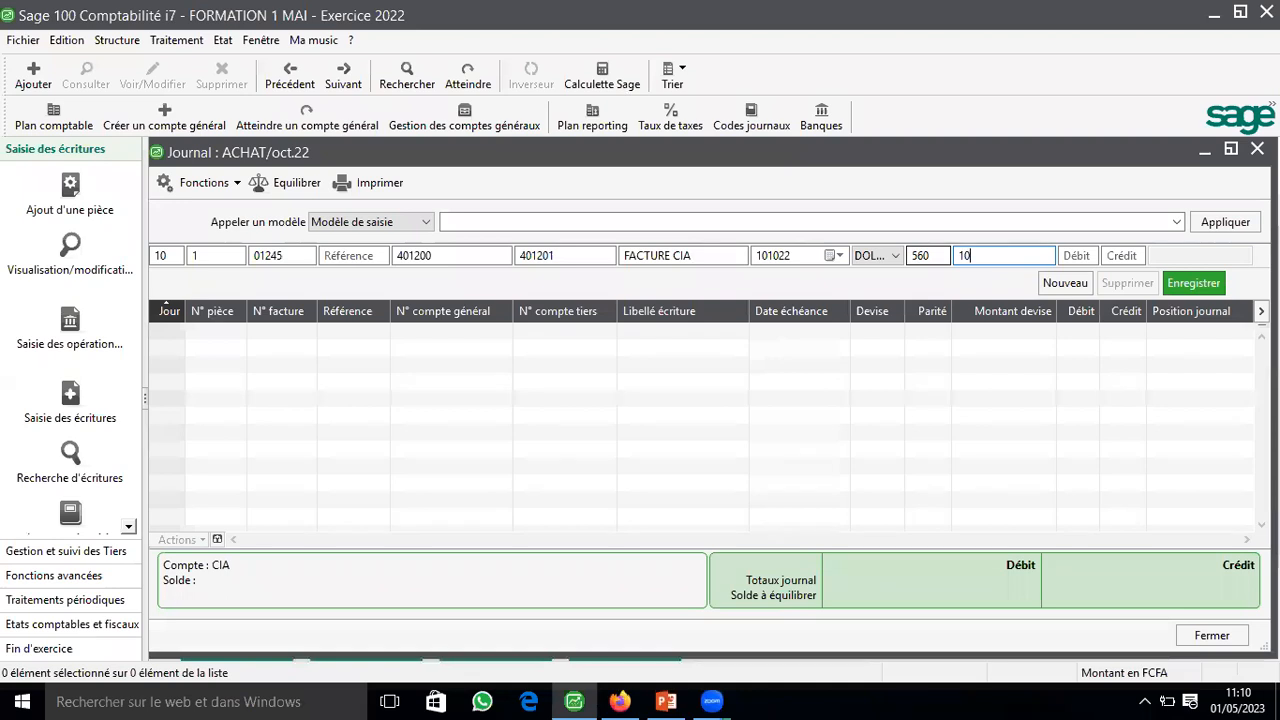
text(0000)
key(Tab)
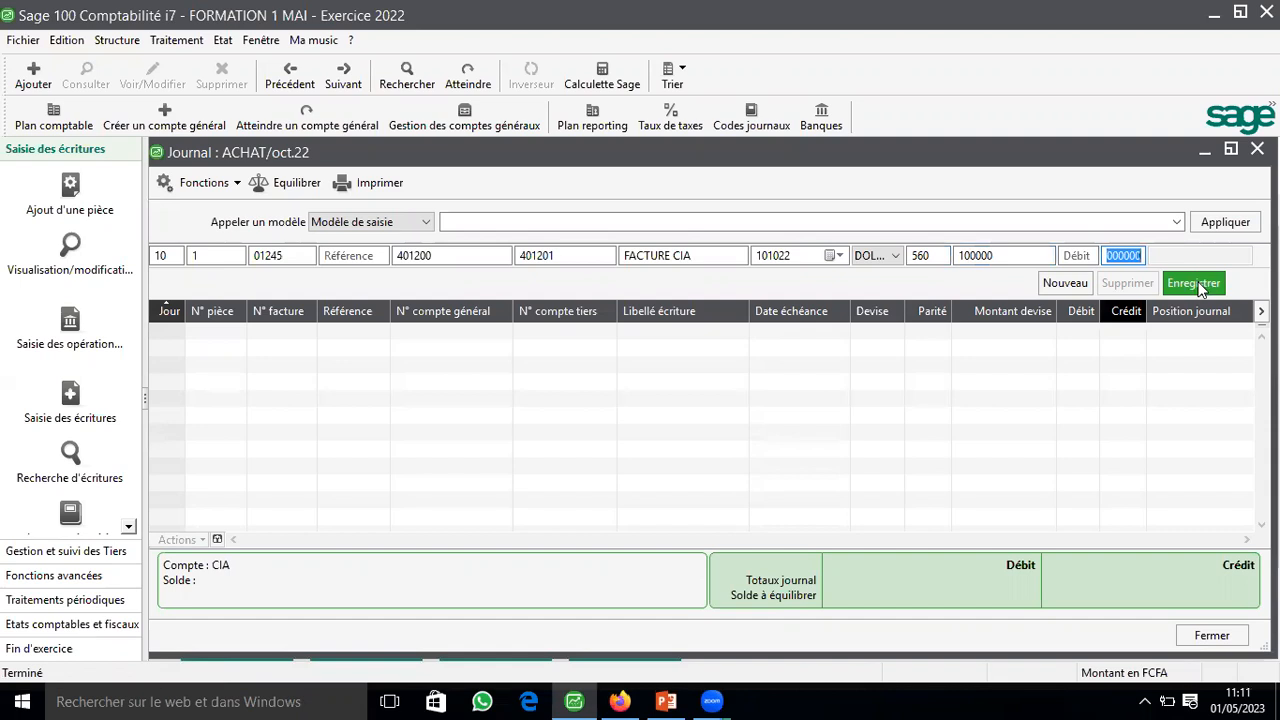
click(1198, 283)
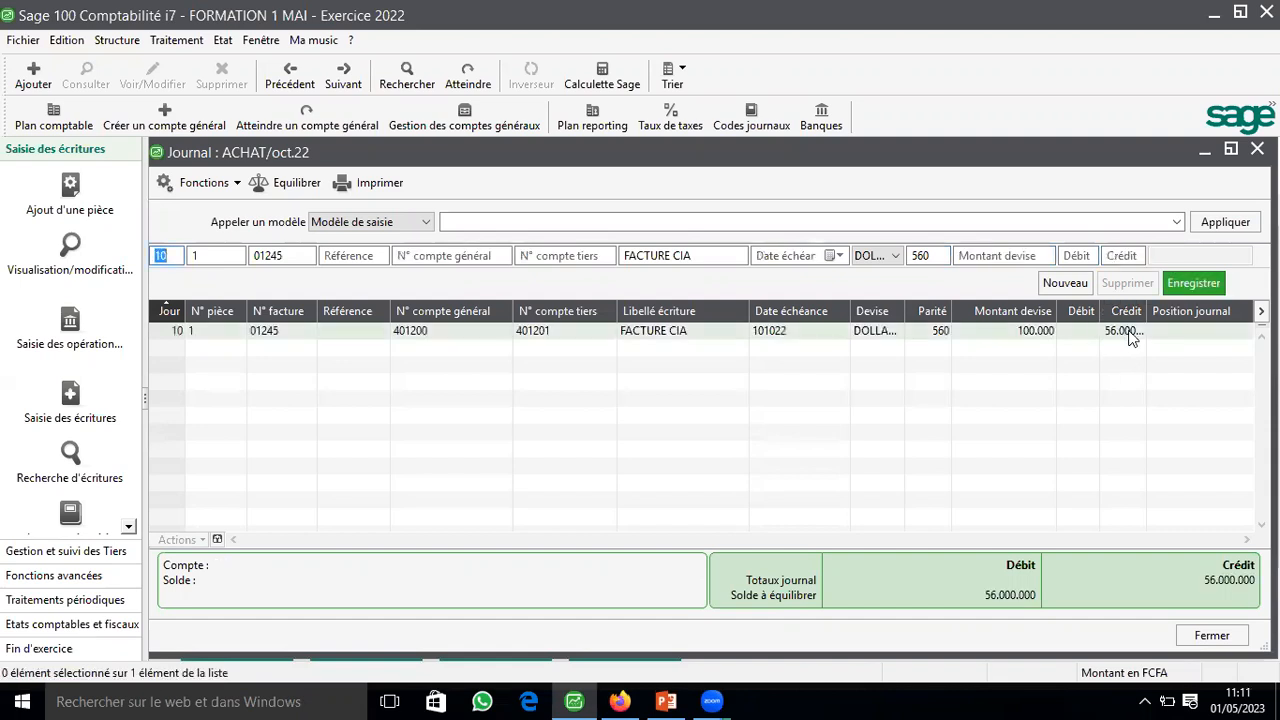
Step: Record the balancing debit line on general account 601200, and automatically adjust the journal's column widths
key(Tab)
key(Tab)
key(Tab)
key(Tab)
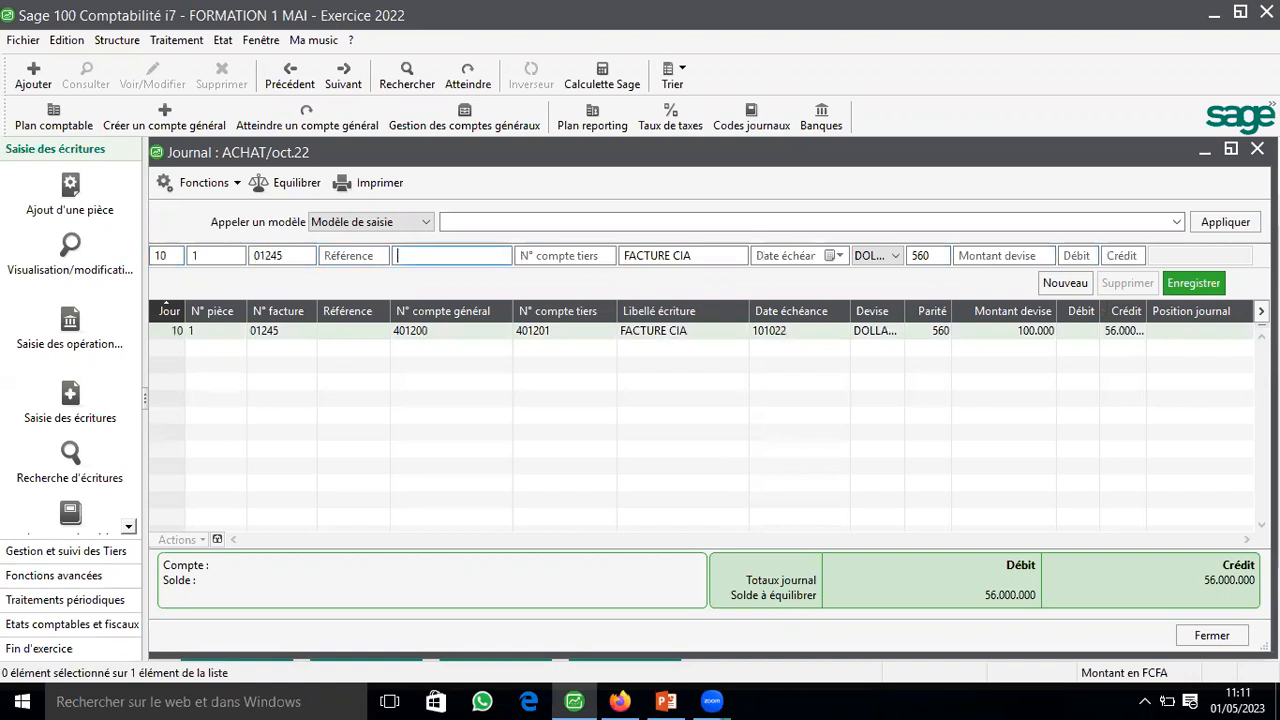
text(601200)
key(Tab)
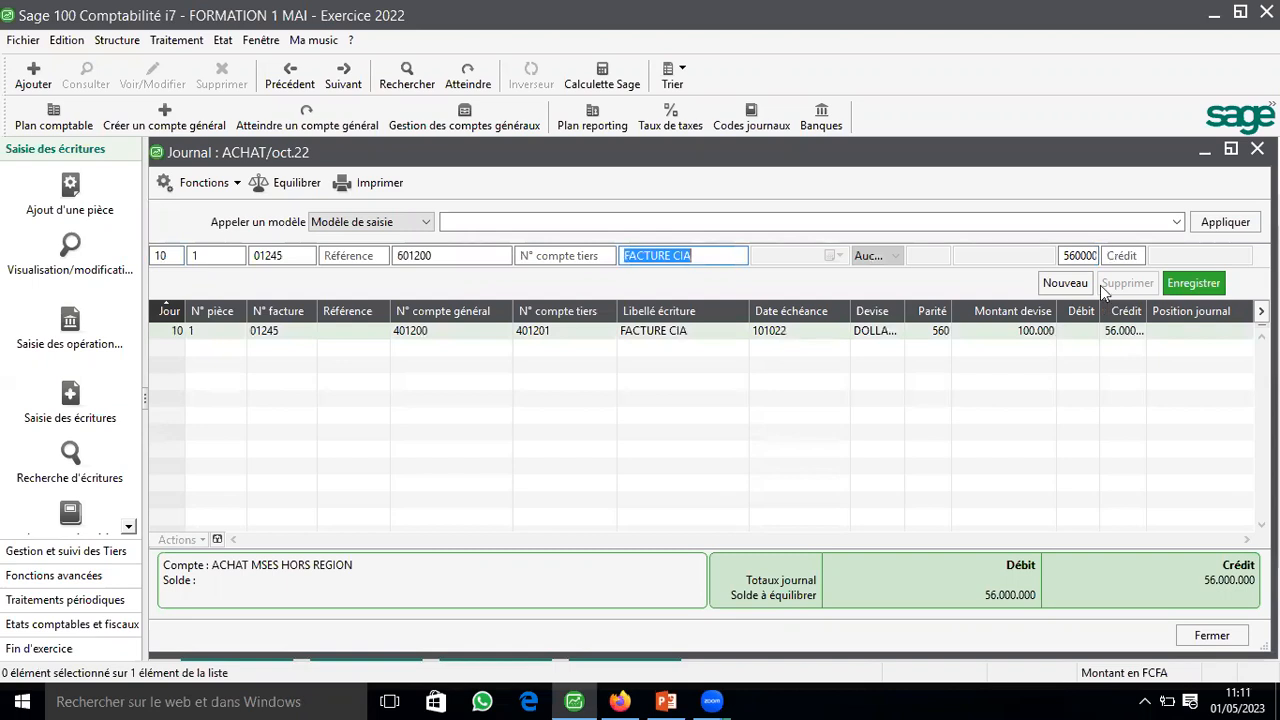
key(Return)
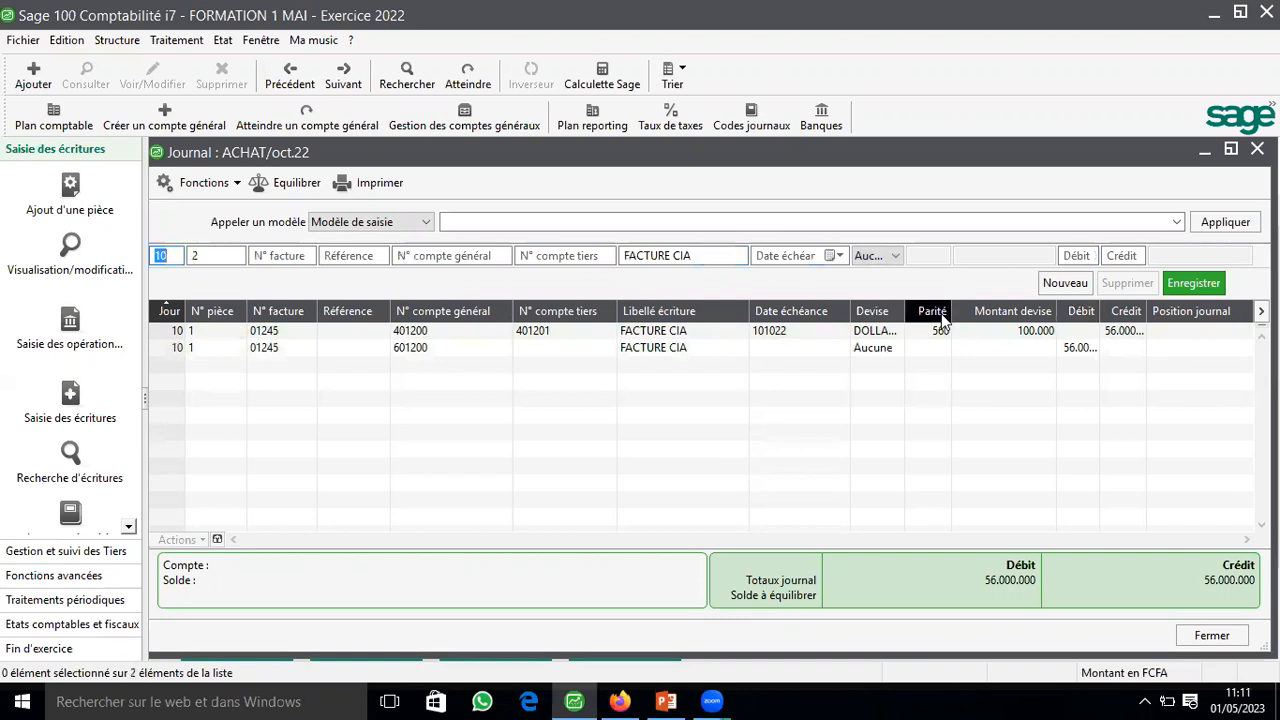
right_click(993, 187)
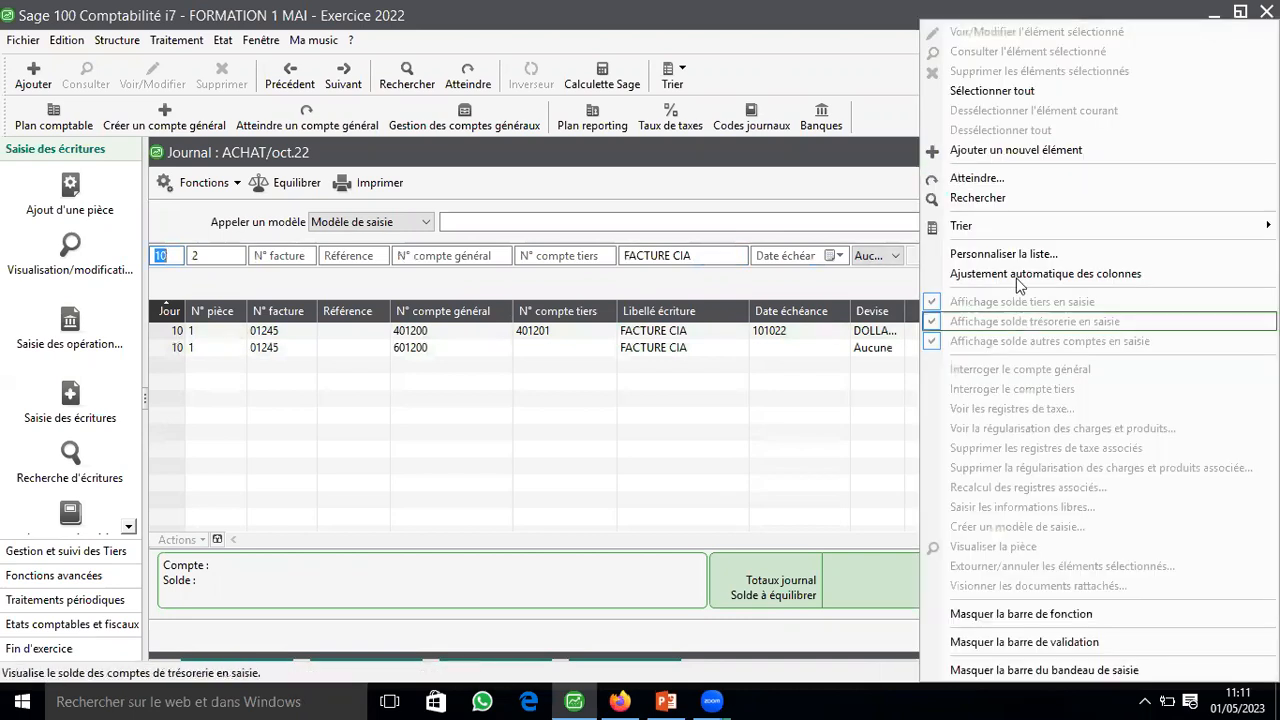
click(1010, 273)
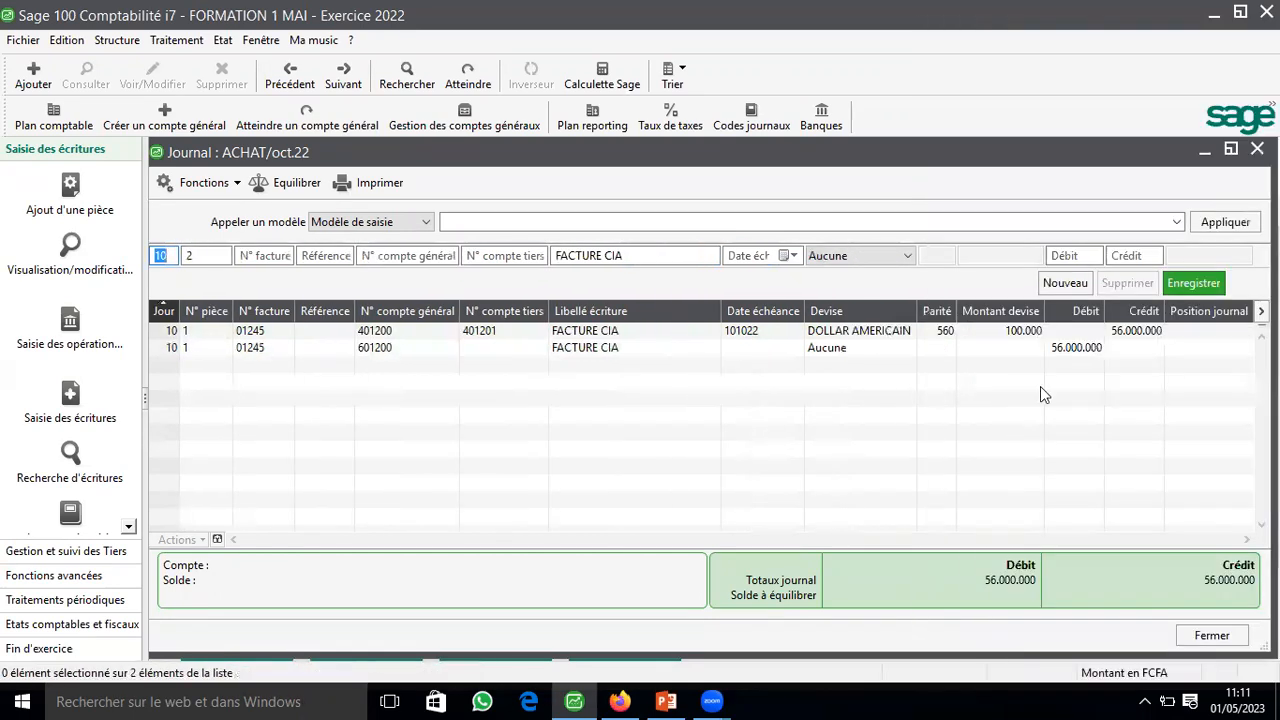